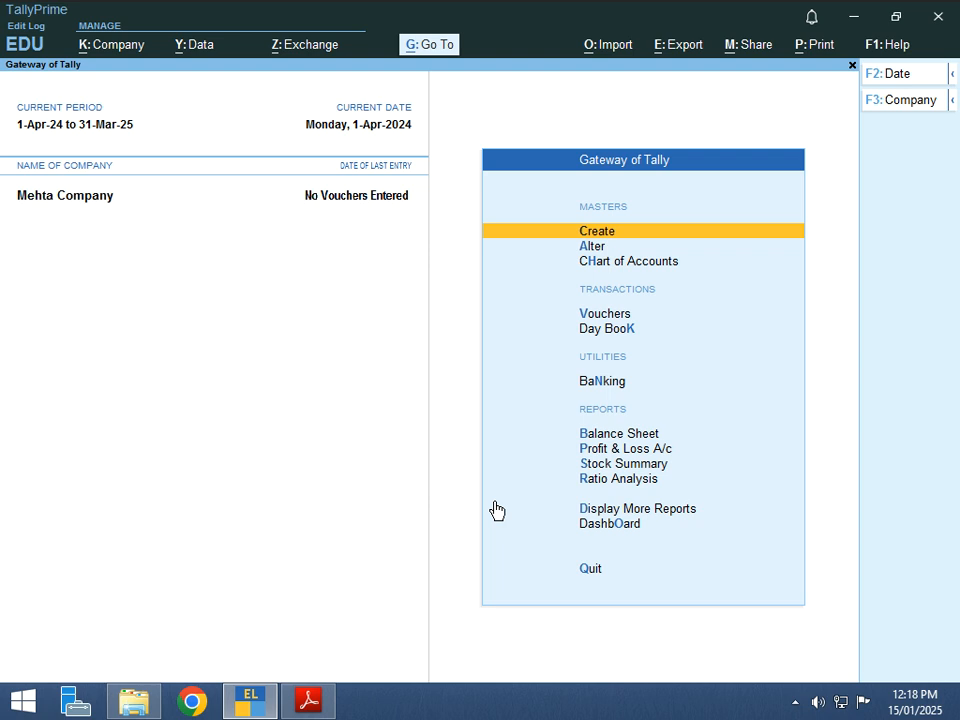
Switch to the class assignment PDF in Adobe Reader and examine the Q2 table of ledgers, groups and opening balances
key(alt+Tab)
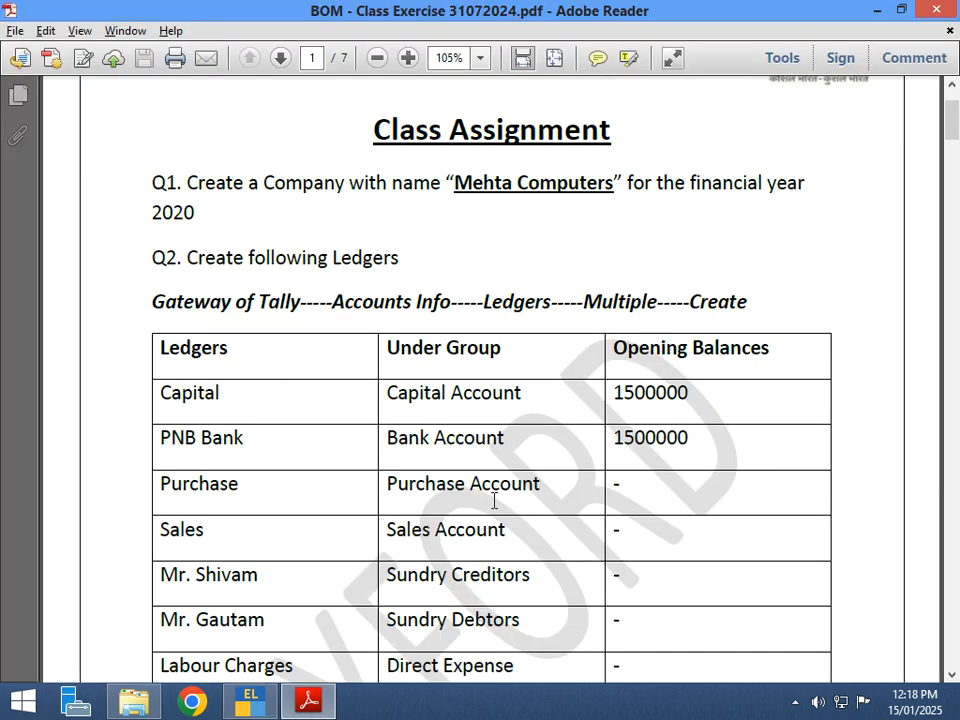
scroll(500, 497, down, 2)
scroll(500, 497, down, 2)
scroll(497, 497, down, 1)
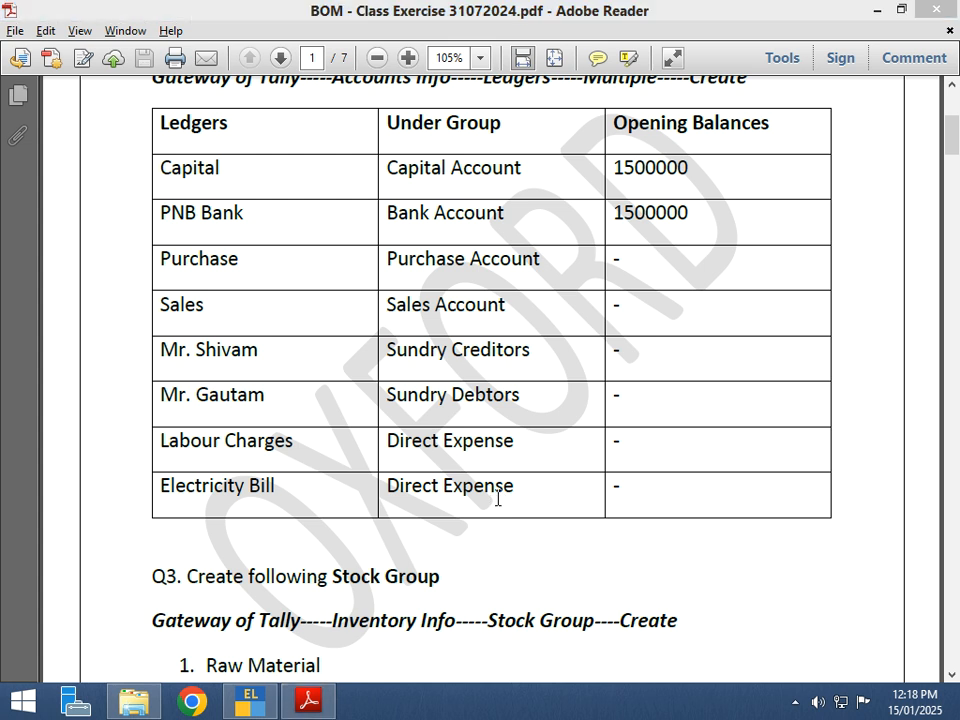
key(alt+Tab)
key(alt+Tab)
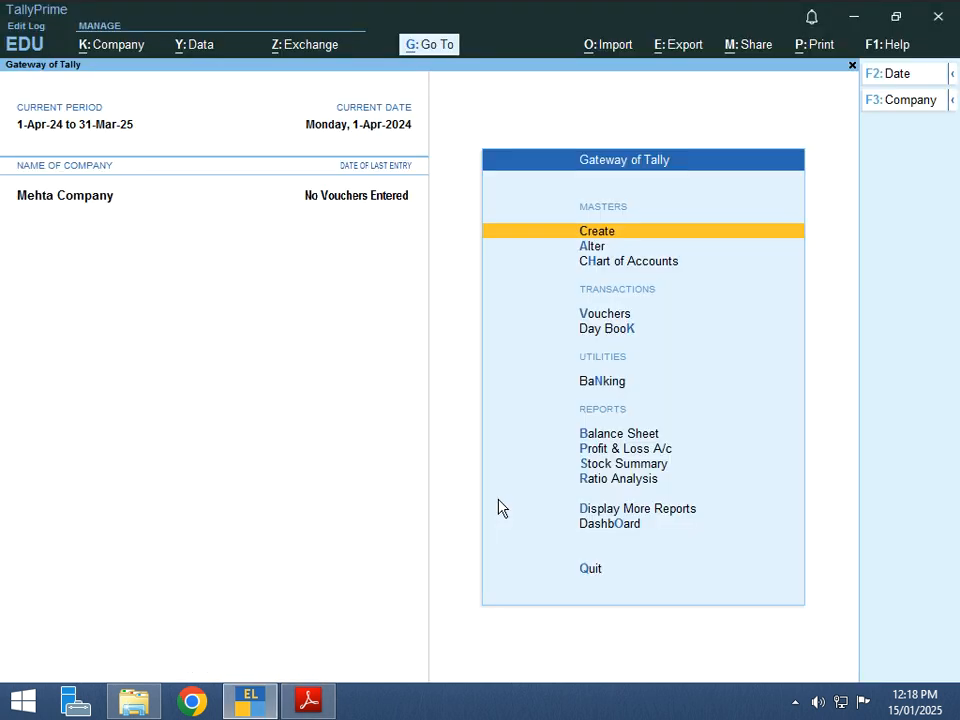
In TallyPrime, open Multi Alter for All Items from the Chart of Accounts ledger list
key(Down)
key(Down)
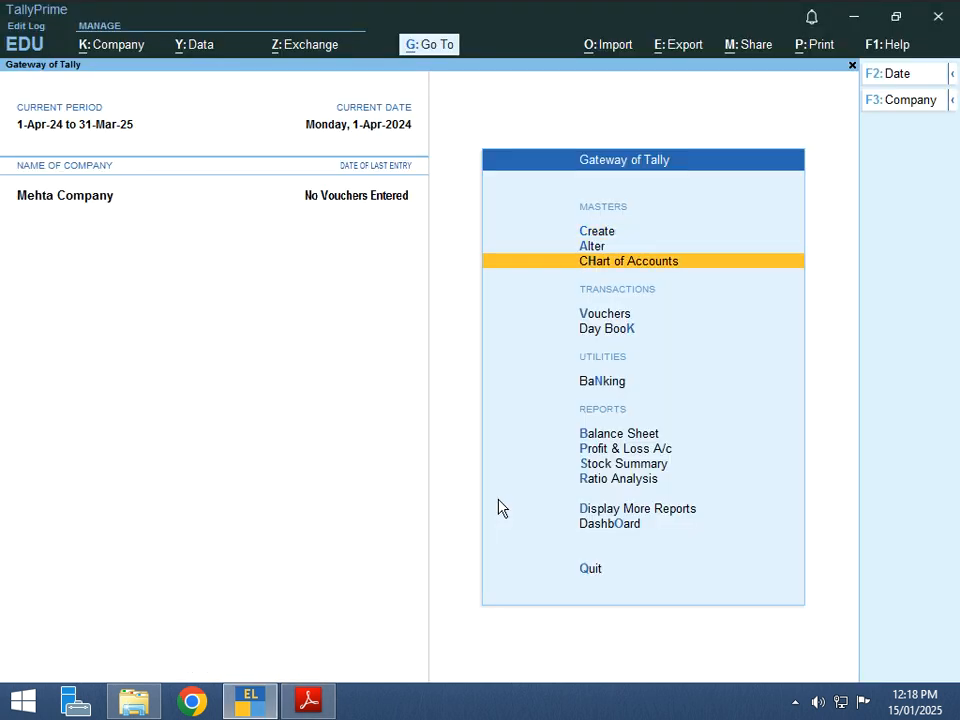
key(Return)
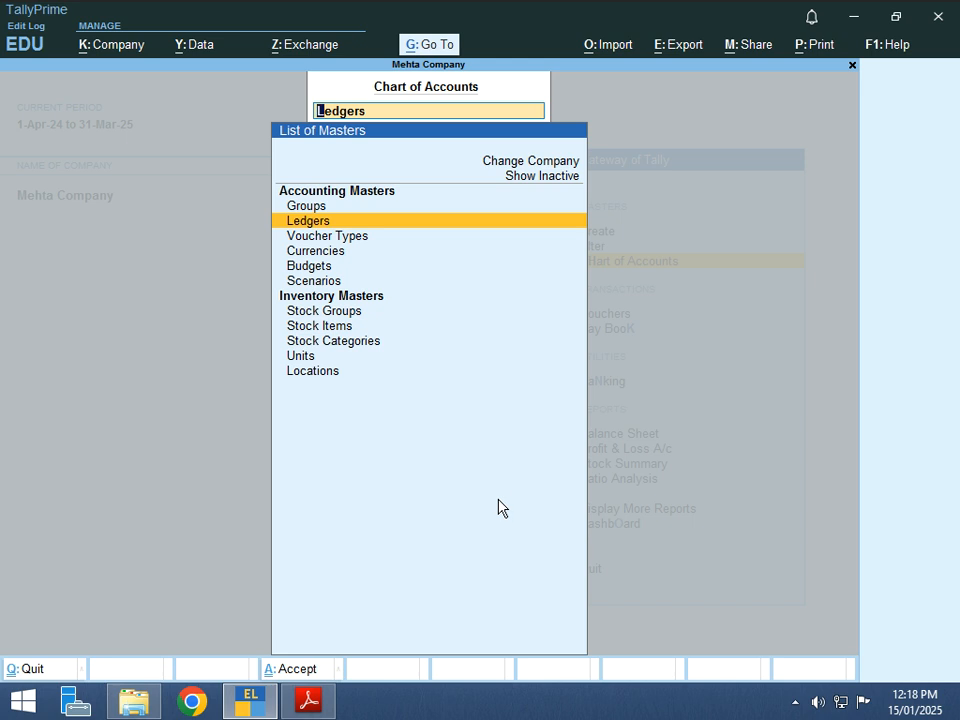
key(Return)
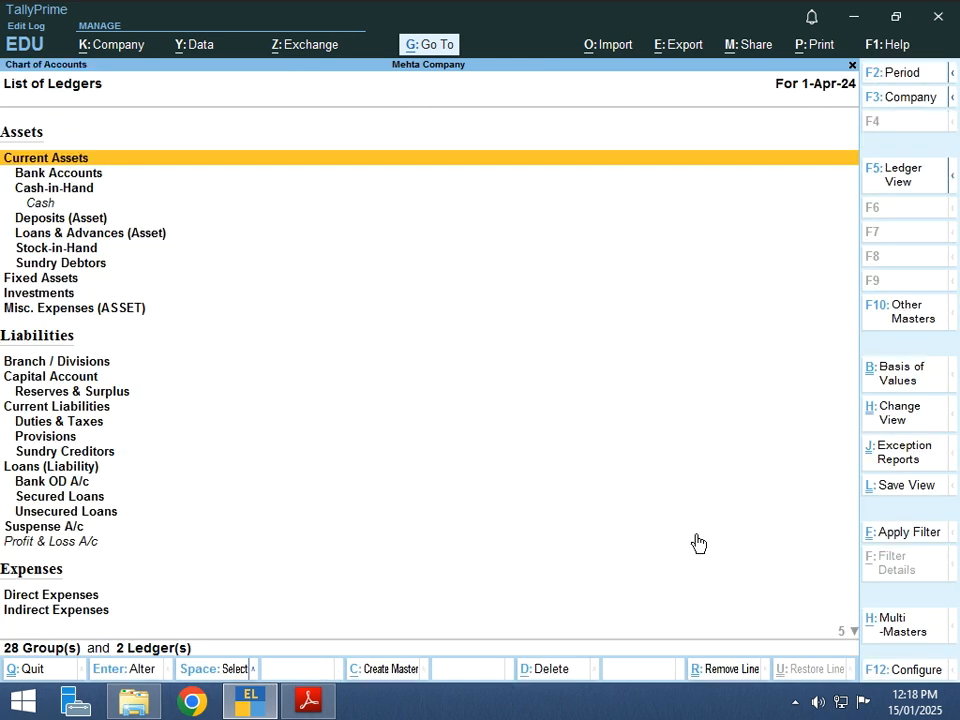
click(862, 622)
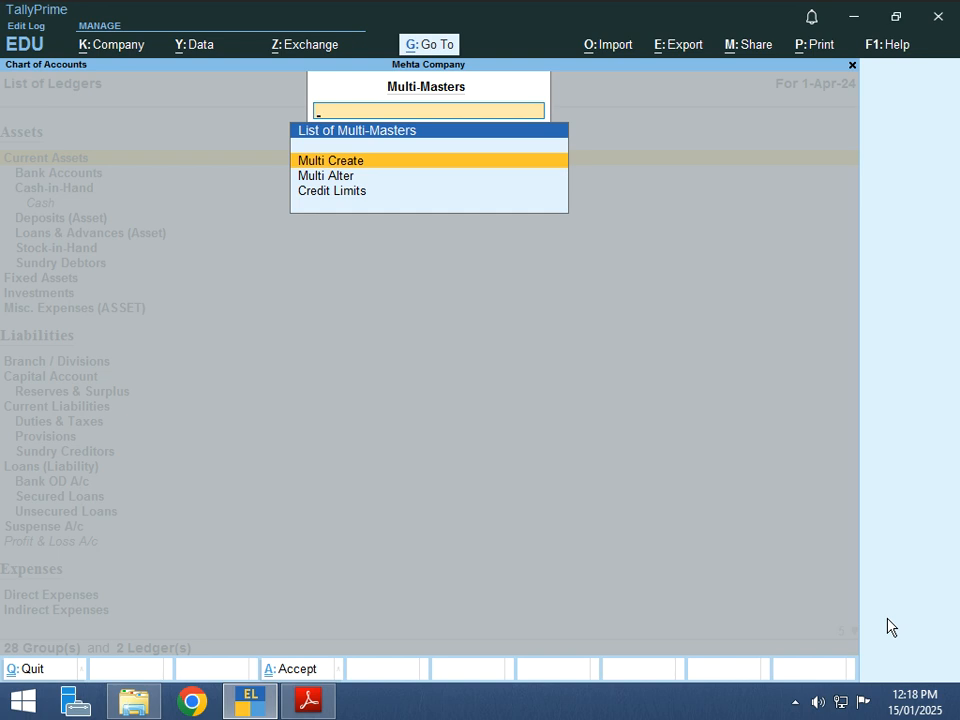
key(Down)
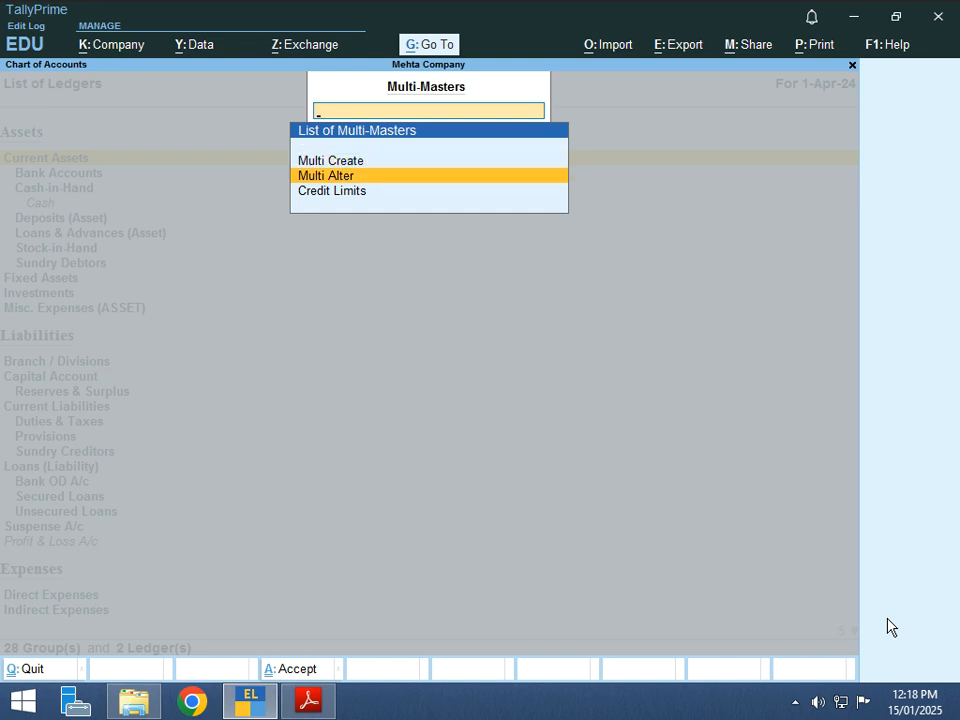
key(Return)
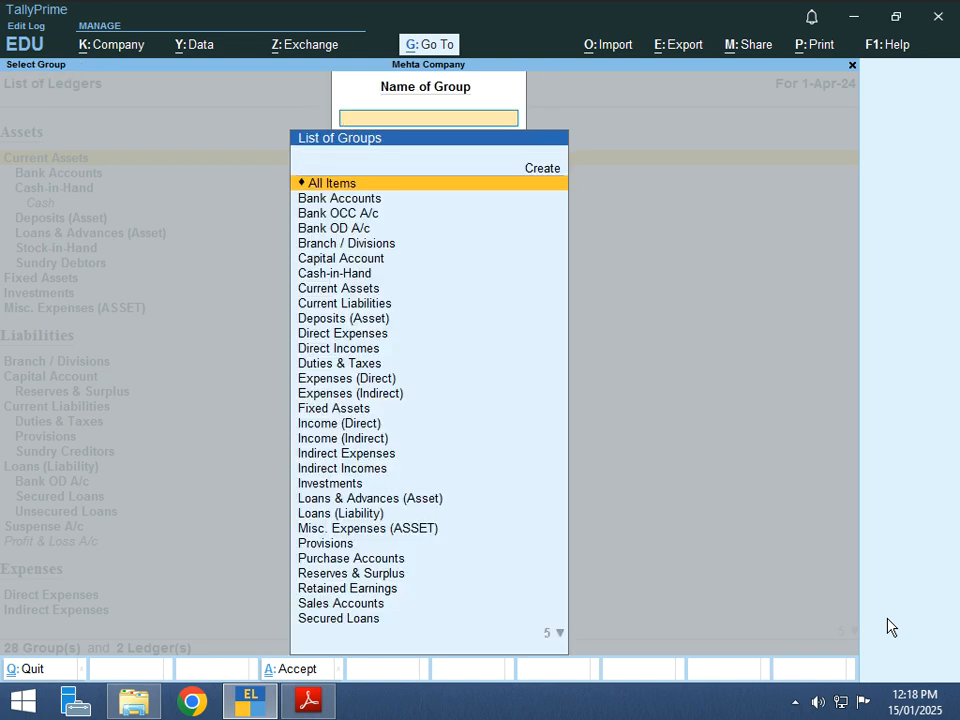
key(Return)
Add a Capital ledger under Capital Account below the Cash and Profit & Loss A/c rows
key(alt+Tab)
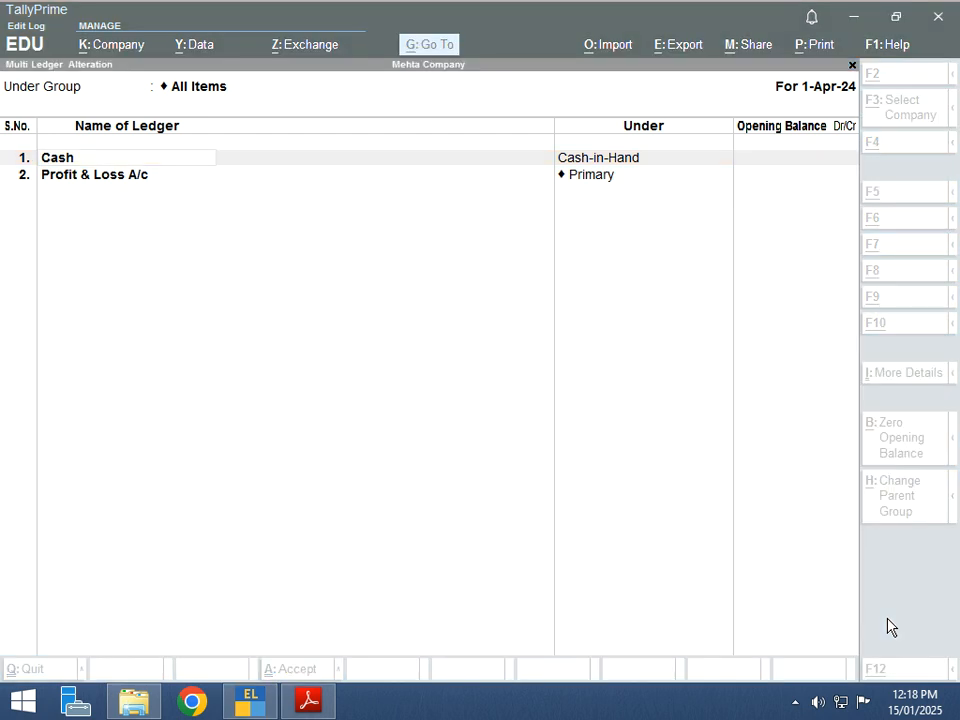
key(alt+Tab)
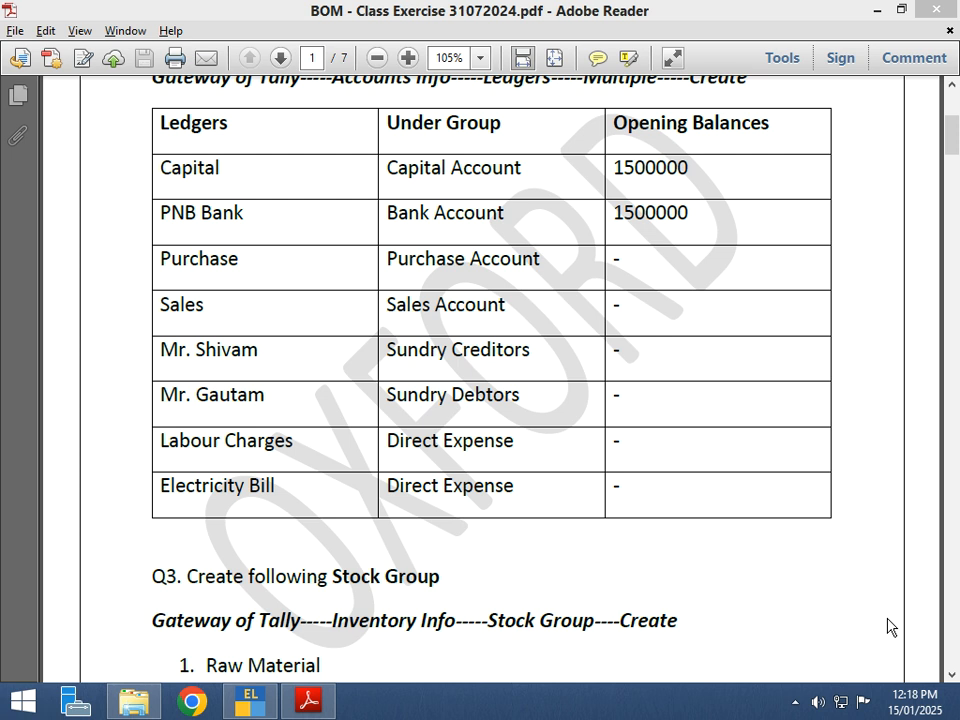
key(alt+Tab)
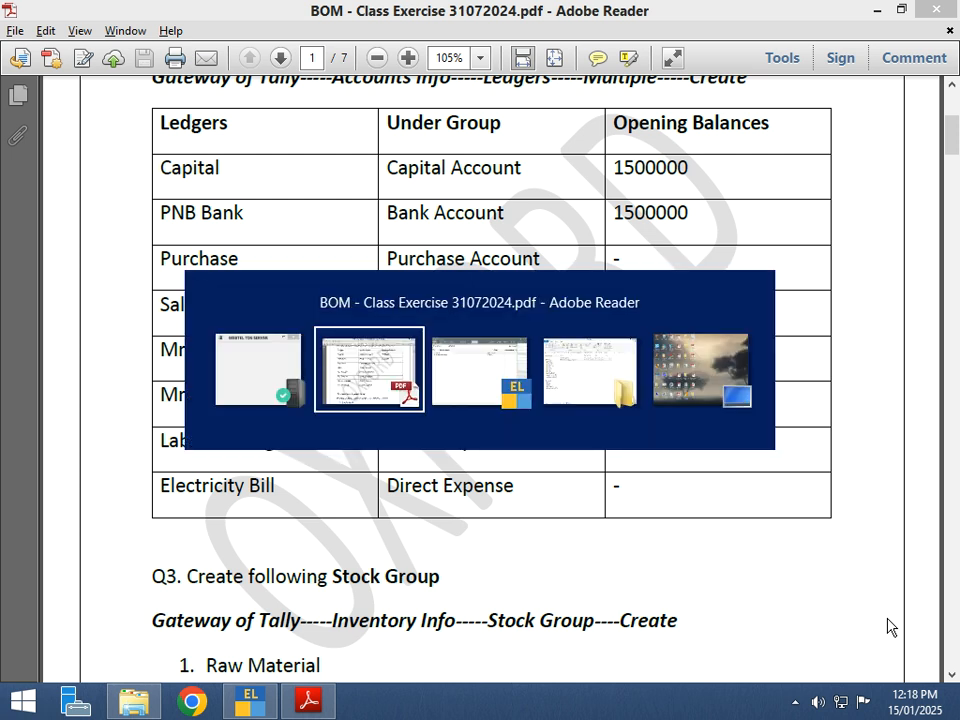
key(Tab)
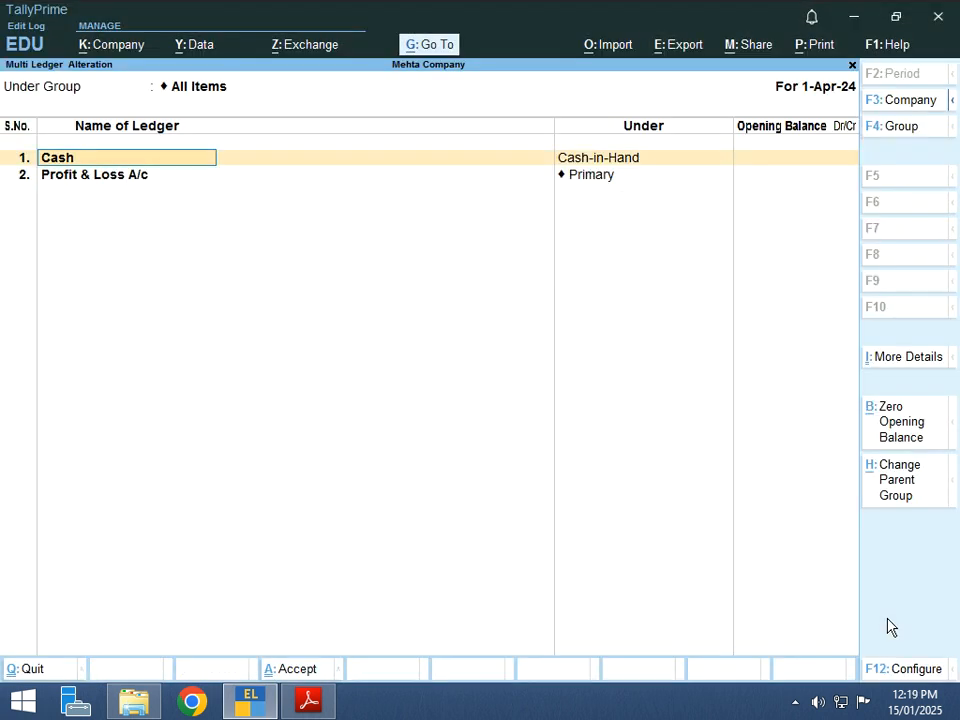
key(Return)
key(Return)
key(Return)
key(Return)
key(Escape)
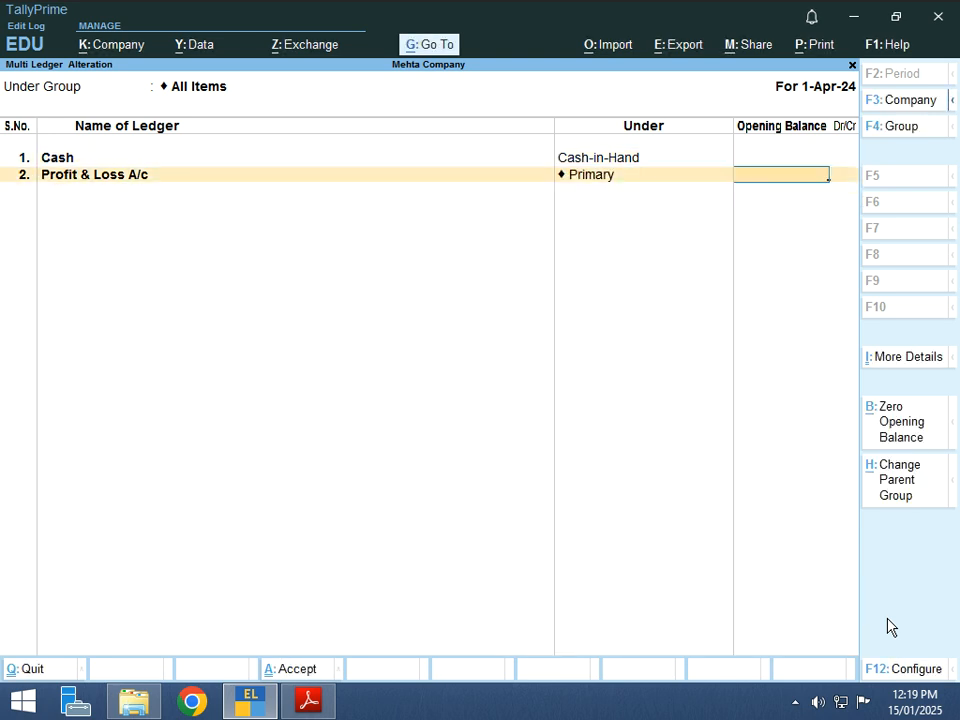
key(Return)
text(Capital)
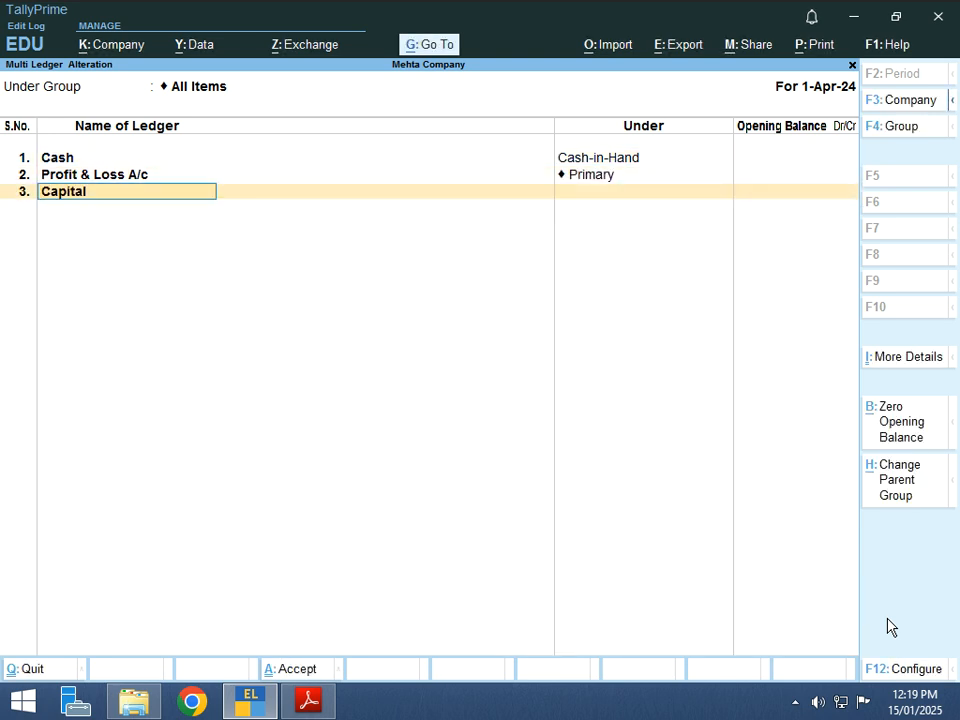
key(Return)
text(Ca)
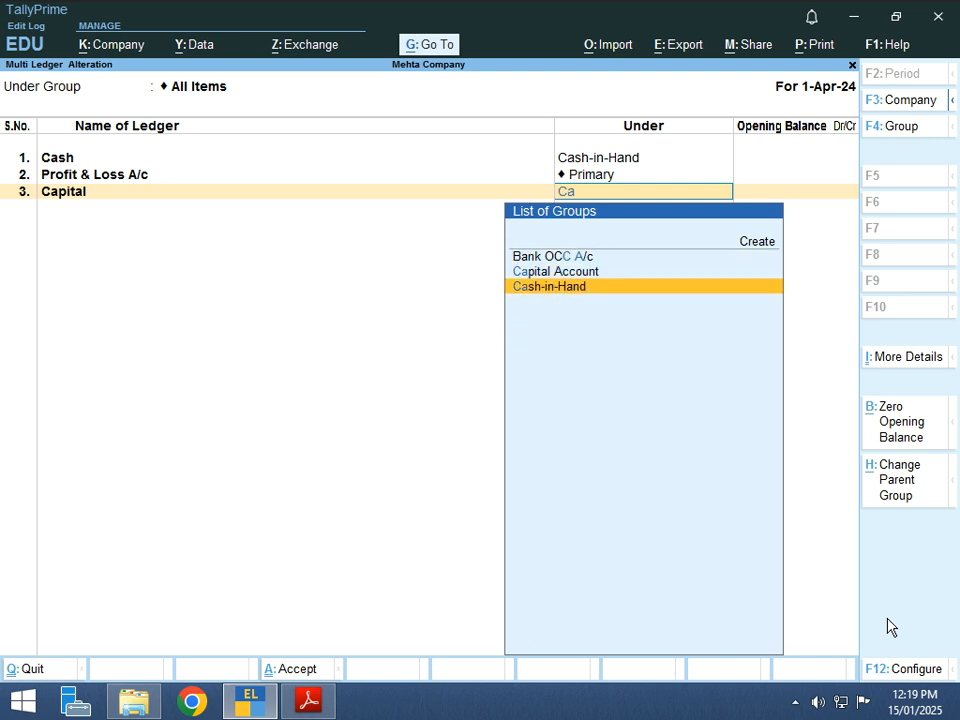
text(pital Account)
key(Return)
Check the assignment PDF and set the Capital ledger's opening balance to 1500000 Cr
key(alt+Tab)
key(alt+Tab)
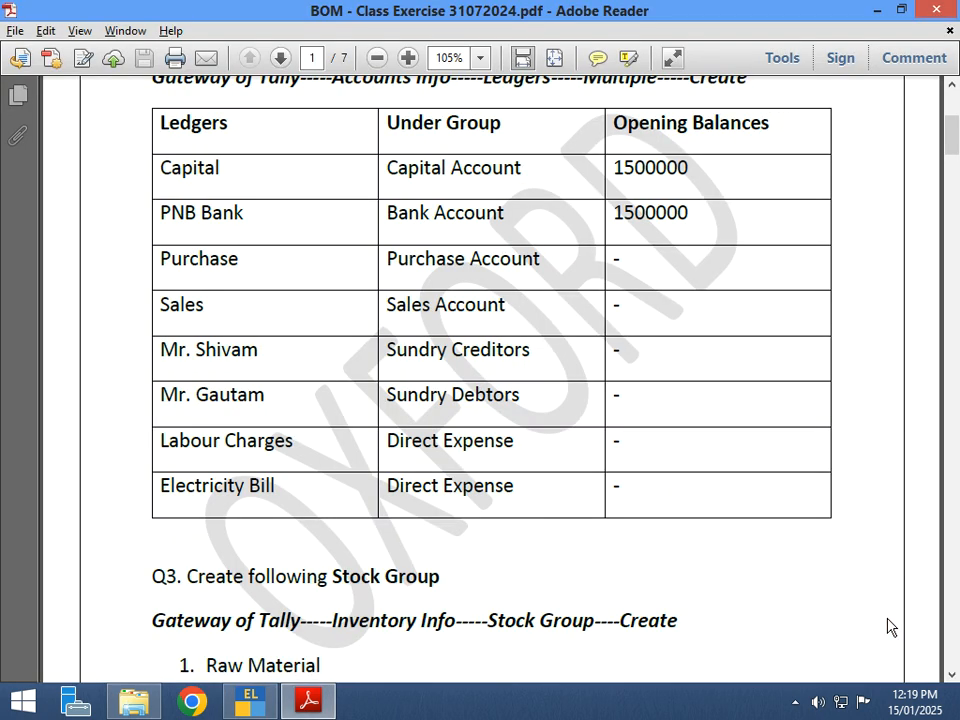
key(alt+Tab)
text(1500000)
key(Return)
key(Return)
Add a Pnb Bank ledger under Bank Accounts in the row after Capital
key(alt+Tab)
key(alt+Tab)
text({NB)
key(BackSpace)
key(BackSpace)
key(BackSpace)
text(Pnb Bank)
key(Return)
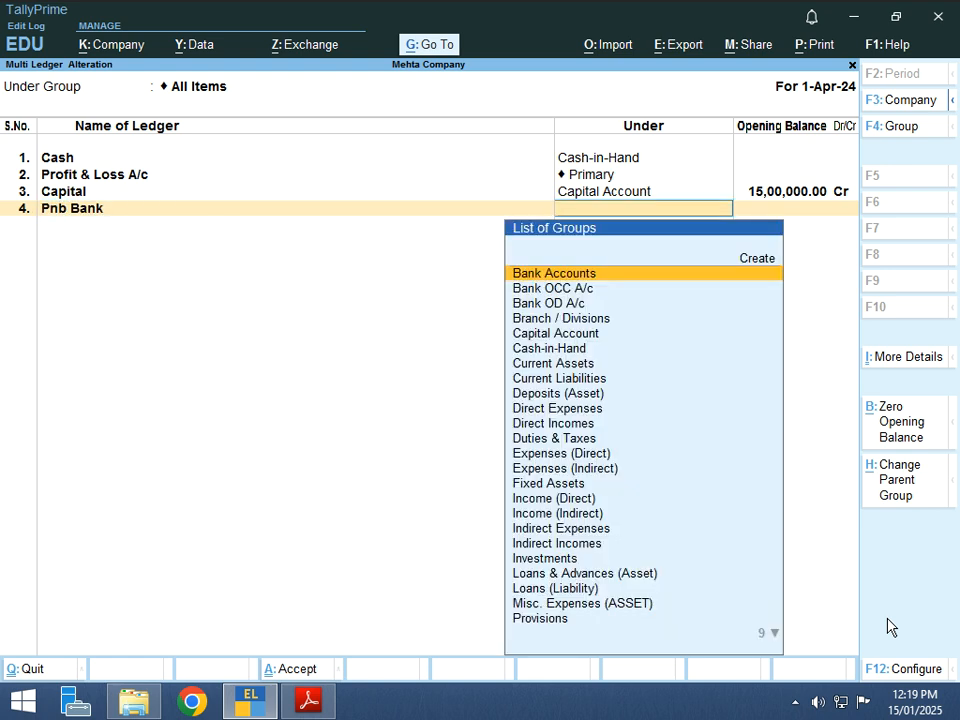
text(Ba)
key(Up)
key(Down)
key(Return)
Set the Pnb Bank ledger's opening balance to 1500000 Dr, as given in the assignment PDF
key(alt+Tab)
key(alt+Tab)
text(1500000)
key(Return)
key(alt+Tab)
key(alt+Tab)
key(Return)
Add a Purchase ledger under Purchase Accounts, leaving its opening balance empty
key(alt+Tab)
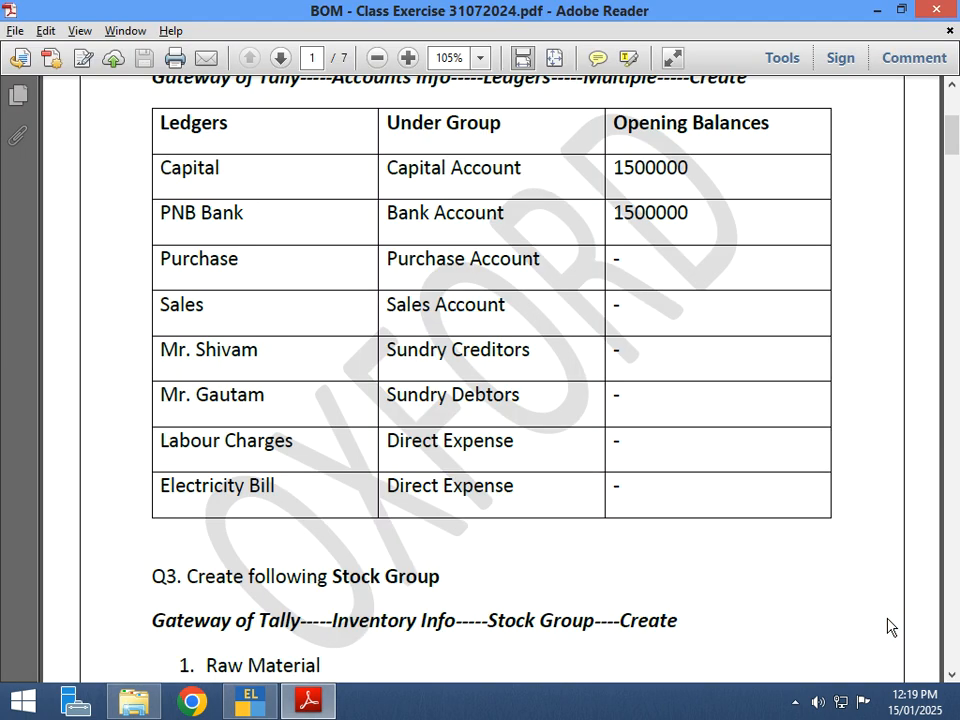
key(alt+Tab)
text(Purchase)
key(Return)
text(Pur)
key(Return)
key(Return)
Add a Sales ledger under Sales Accounts, leaving its opening balance empty
key(alt+Tab)
key(alt+Tab)
text(Sales)
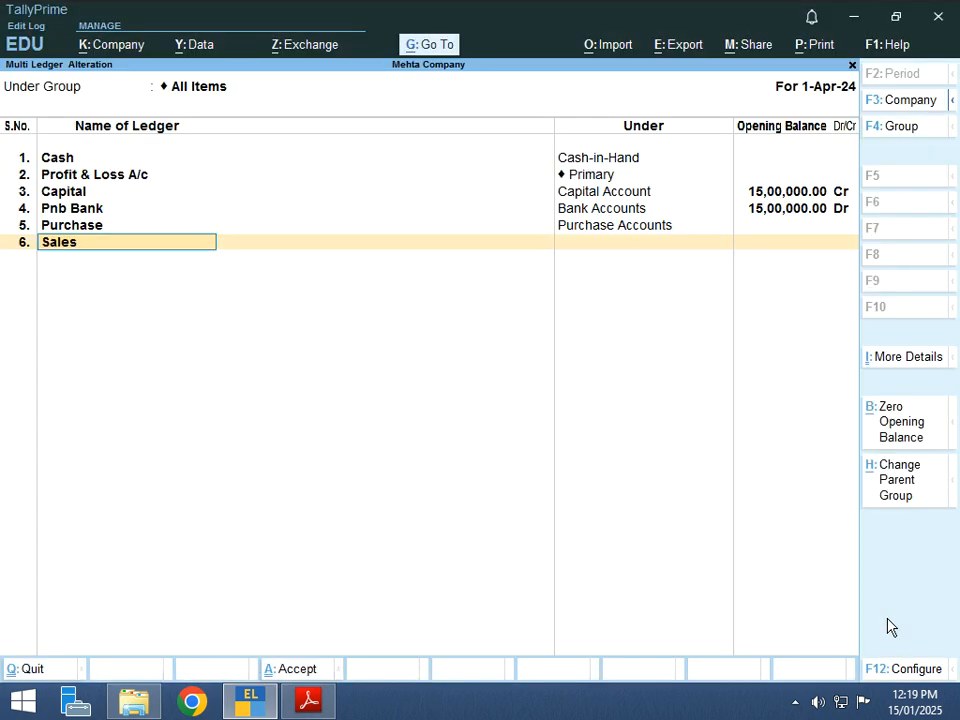
key(Return)
text(Sales Accounts)
key(Return)
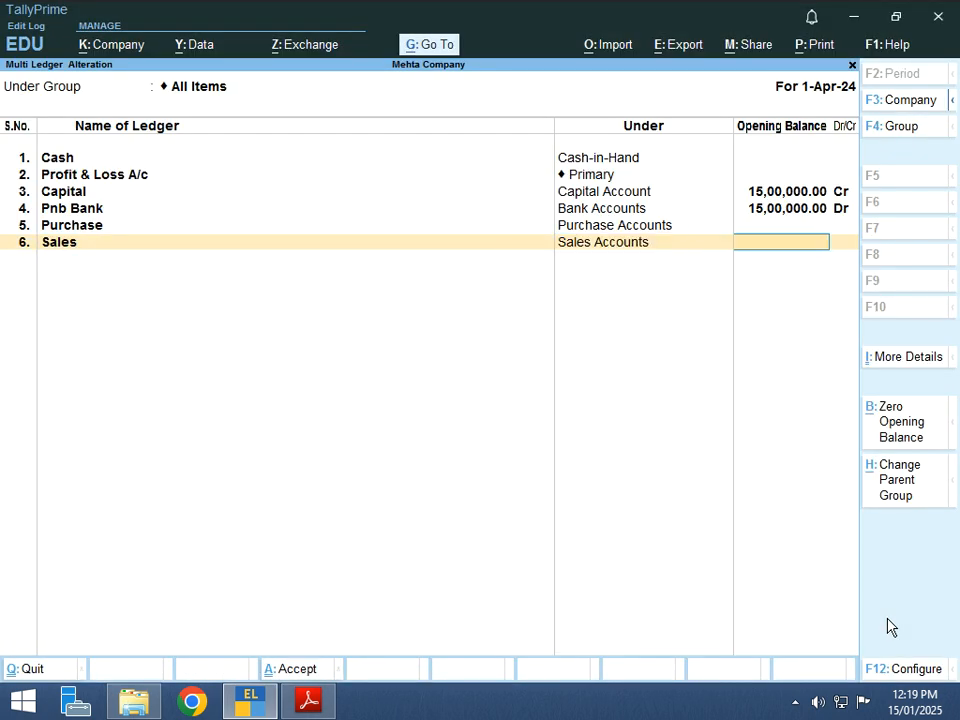
key(Return)
Add the supplier's ledger, with the name from the assignment, under Sundry Creditors without an opening balance
key(alt+Tab)
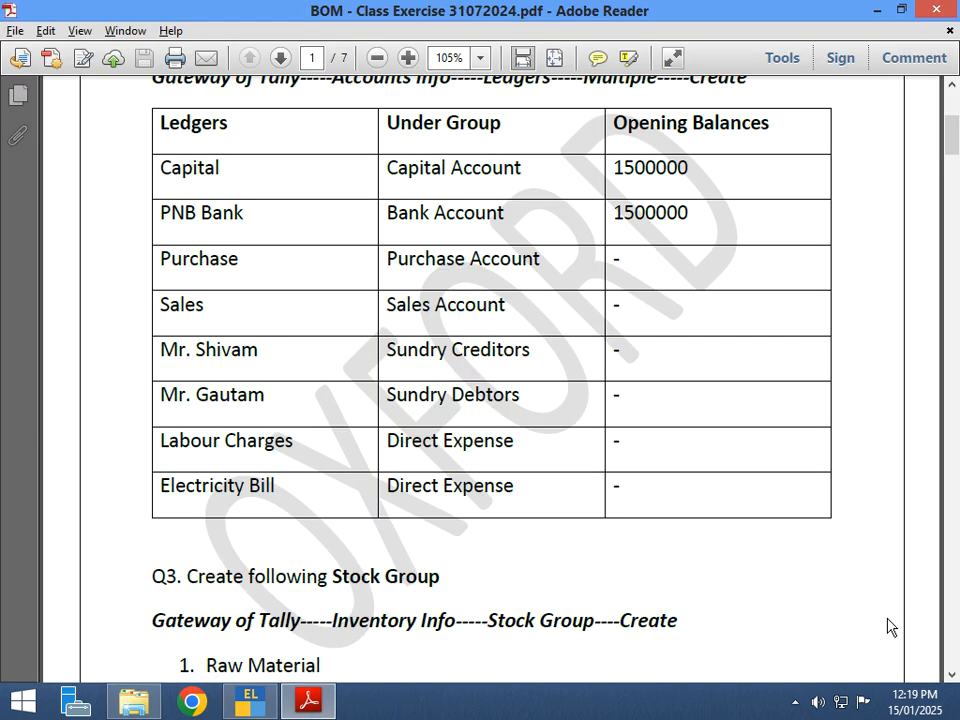
key(alt+Tab)
text(Mr Shivam)
key(Return)
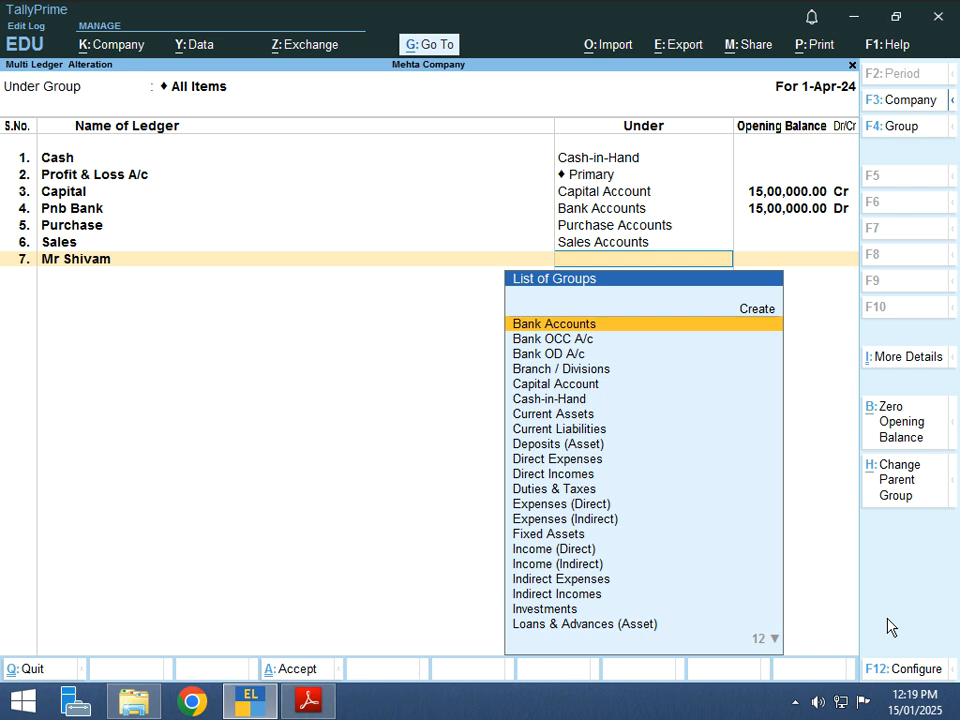
text(Sun)
key(alt+Tab)
key(alt+Tab)
key(Down)
key(Up)
key(Return)
key(Return)
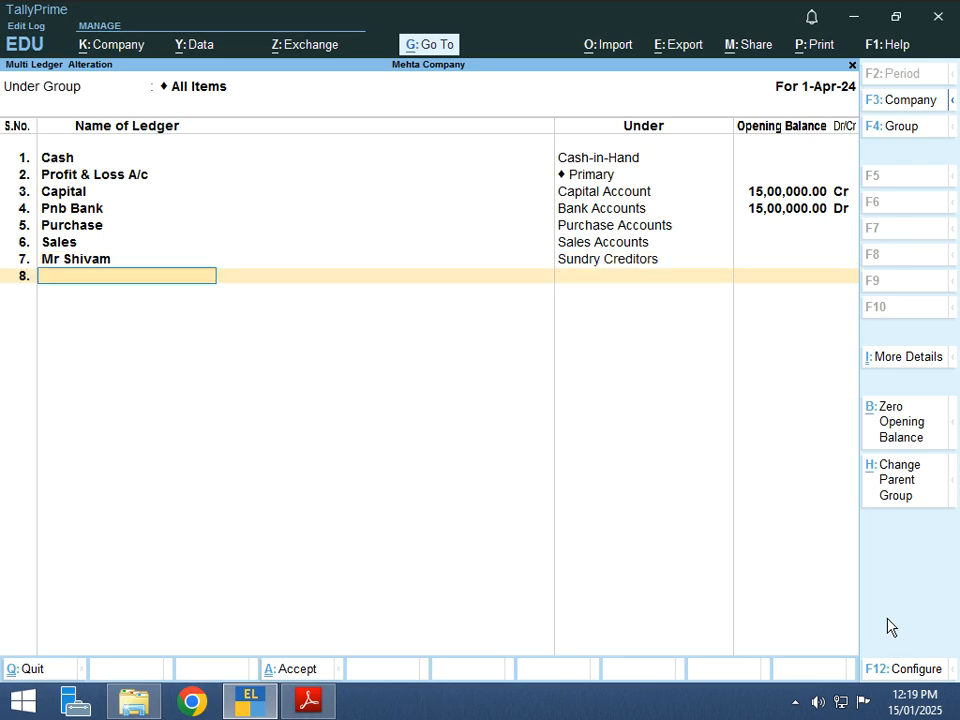
Add the customer's ledger, with the name from the assignment, in row 8 under Sundry Creditors
key(alt+Tab)
key(alt+Tab)
text(Mr Gautam)
key(Return)
text(Cre)
key(Return)
key(Return)
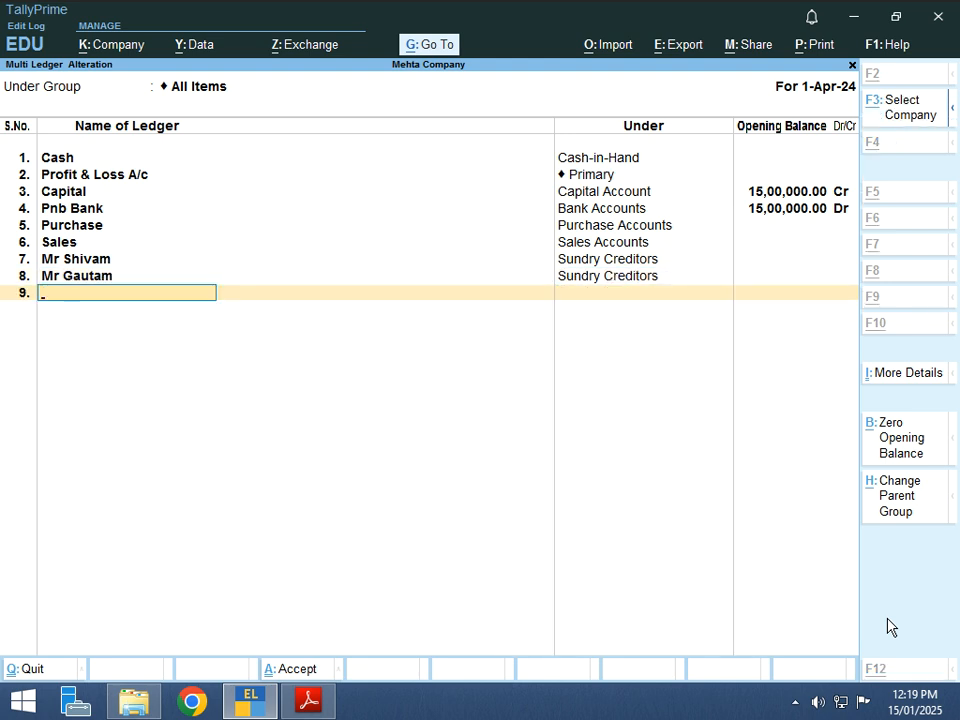
Change the group of the customer's ledger in row 8 to Sundry Debtors, matching the assignment PDF
key(alt+Tab)
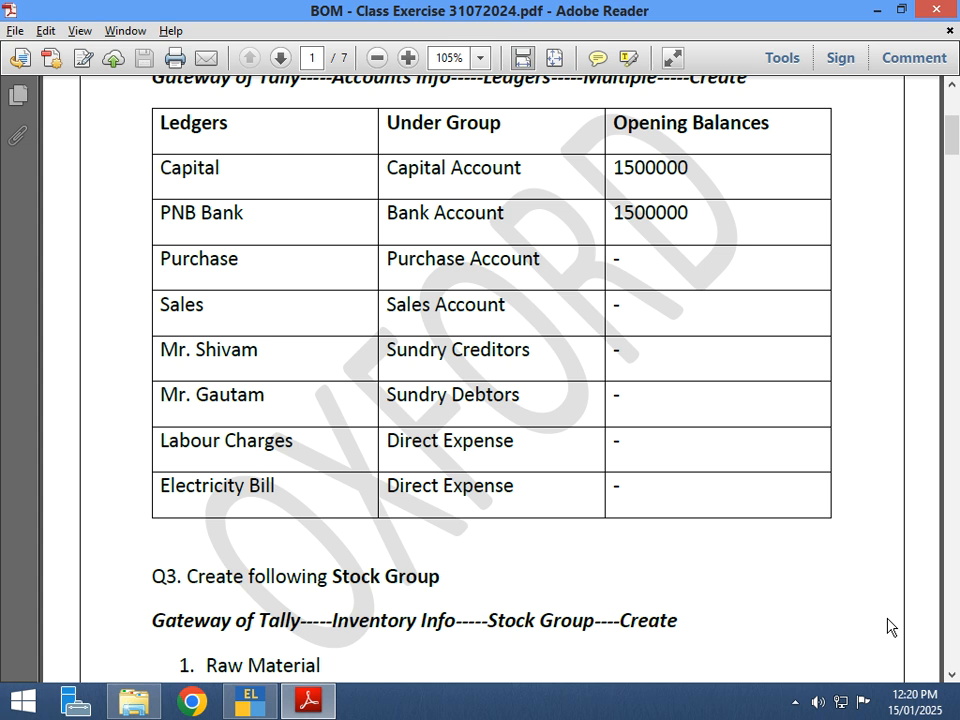
key(alt+Tab)
key(BackSpace)
key(BackSpace)
key(Down)
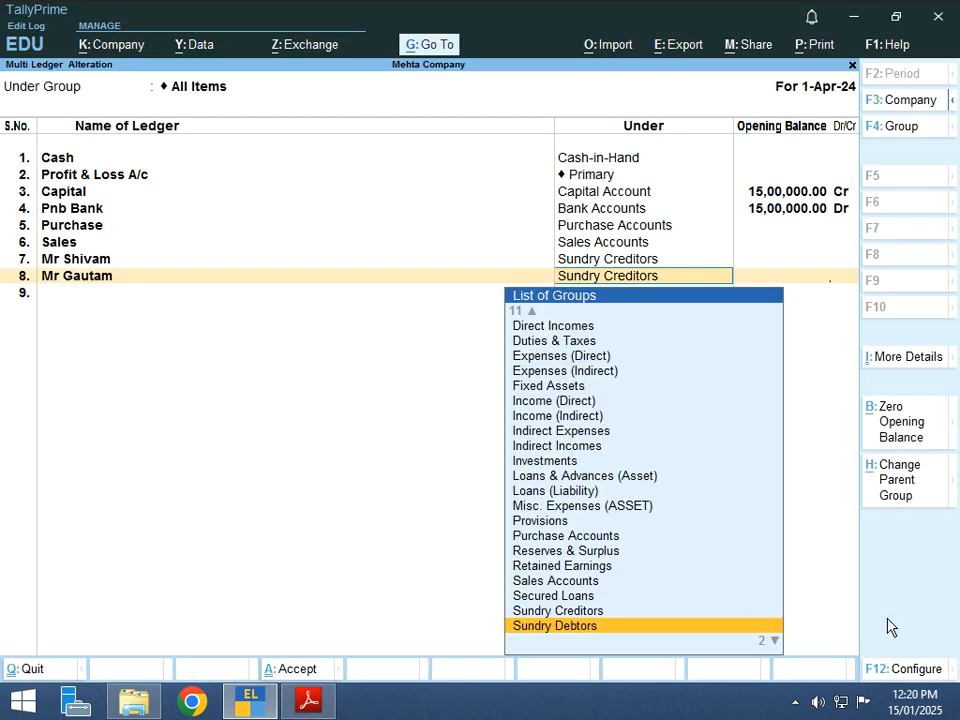
key(Return)
key(Return)
Add a Labour Charges ledger under Direct Expenses, leaving its opening balance empty
key(alt+Tab)
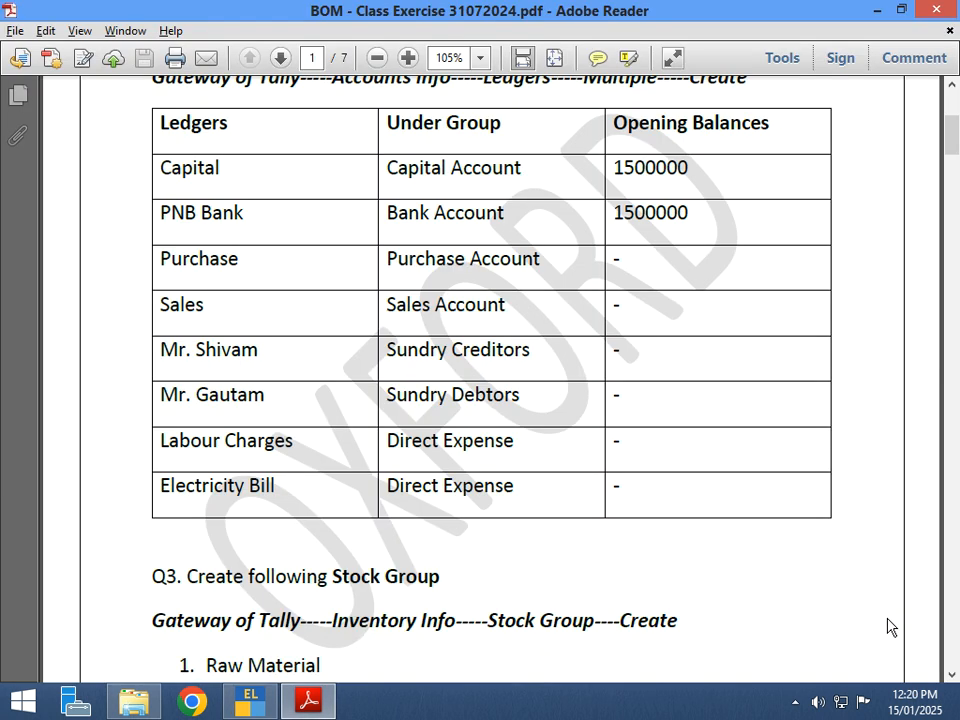
key(alt+Tab)
text(Labour Charges)
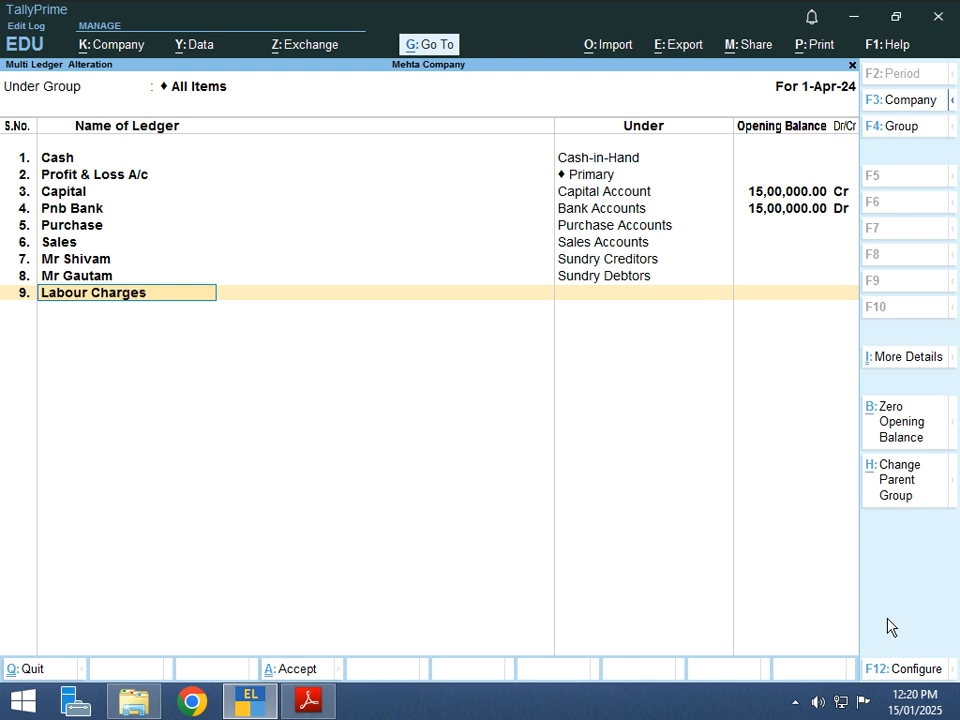
key(Return)
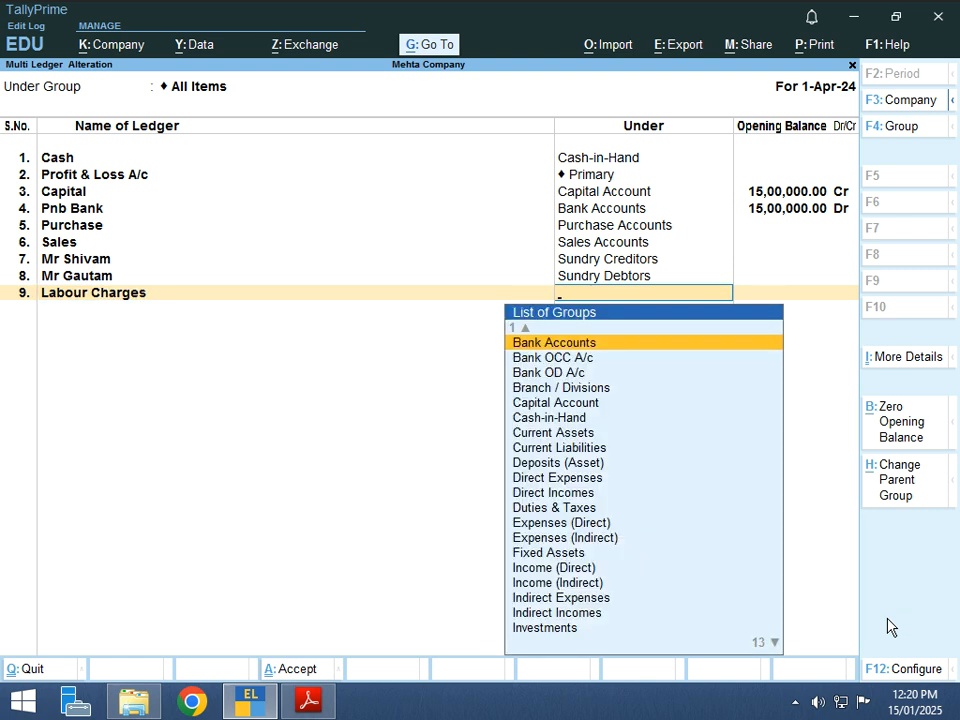
text(Dire)
key(Return)
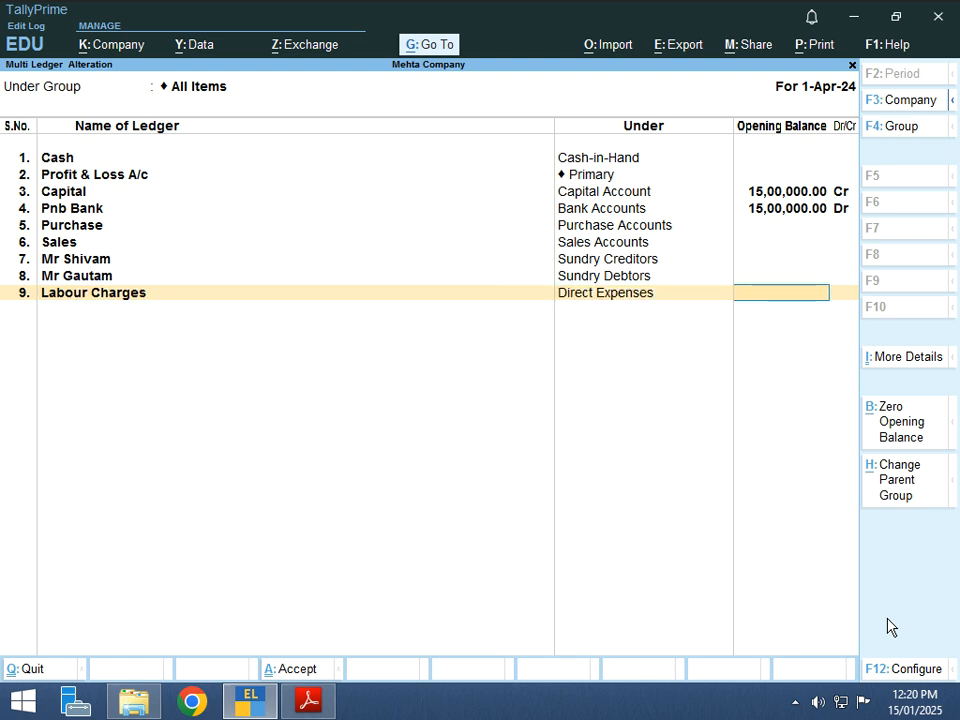
key(Return)
Add an Electricty Bill ledger under Direct Expenses and check it against the assignment PDF
key(alt+Tab)
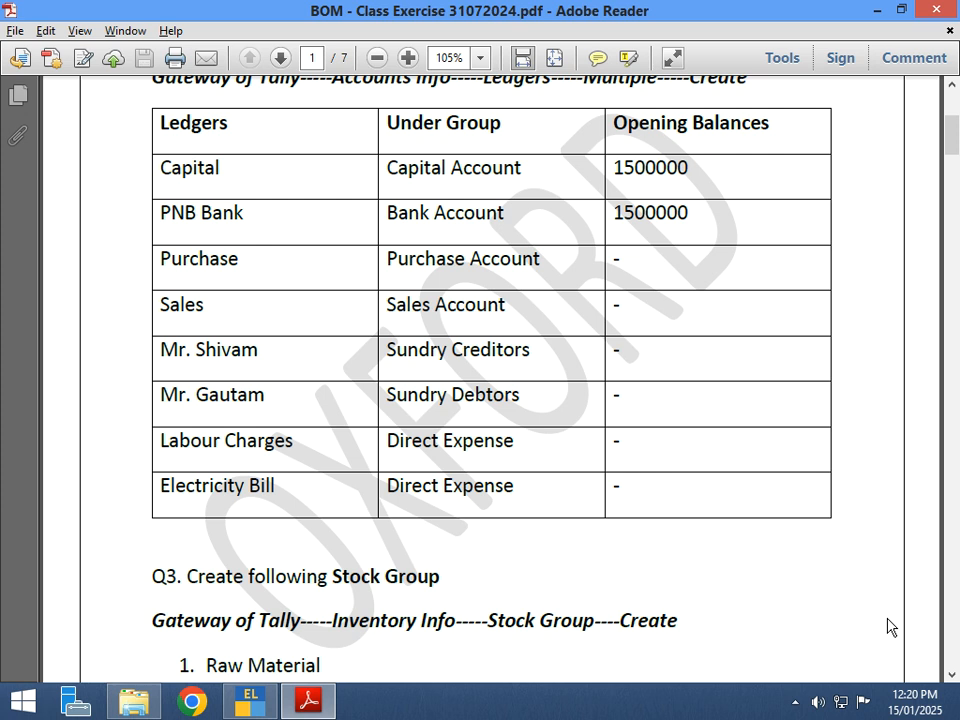
key(alt+Tab)
text(Electricty)
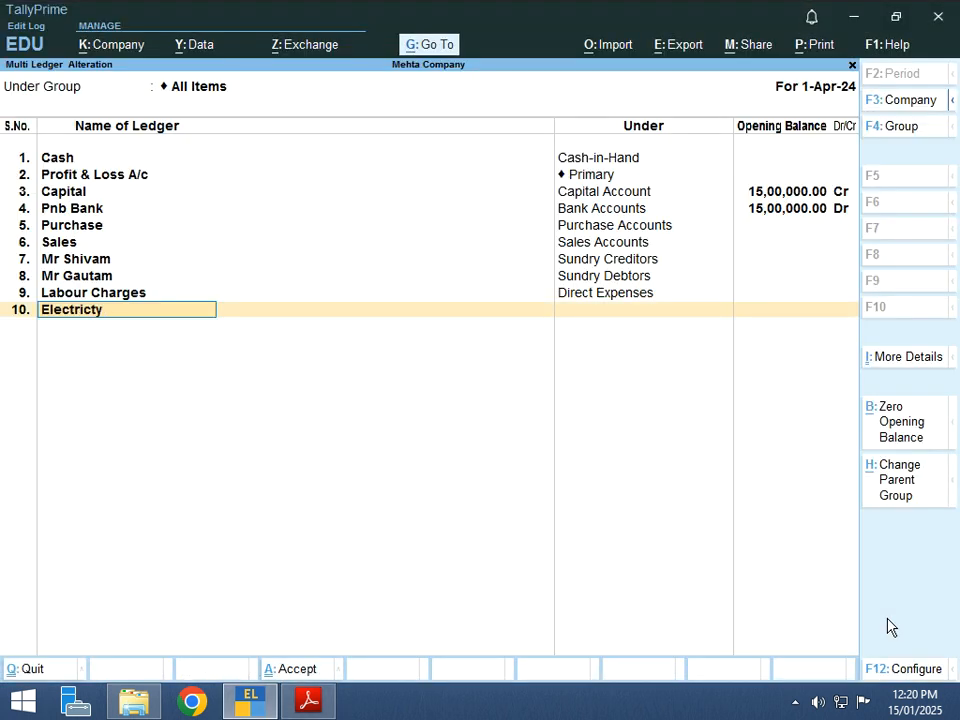
text( Bill)
key(Return)
text(Dire)
key(Down)
key(Return)
key(alt+Tab)
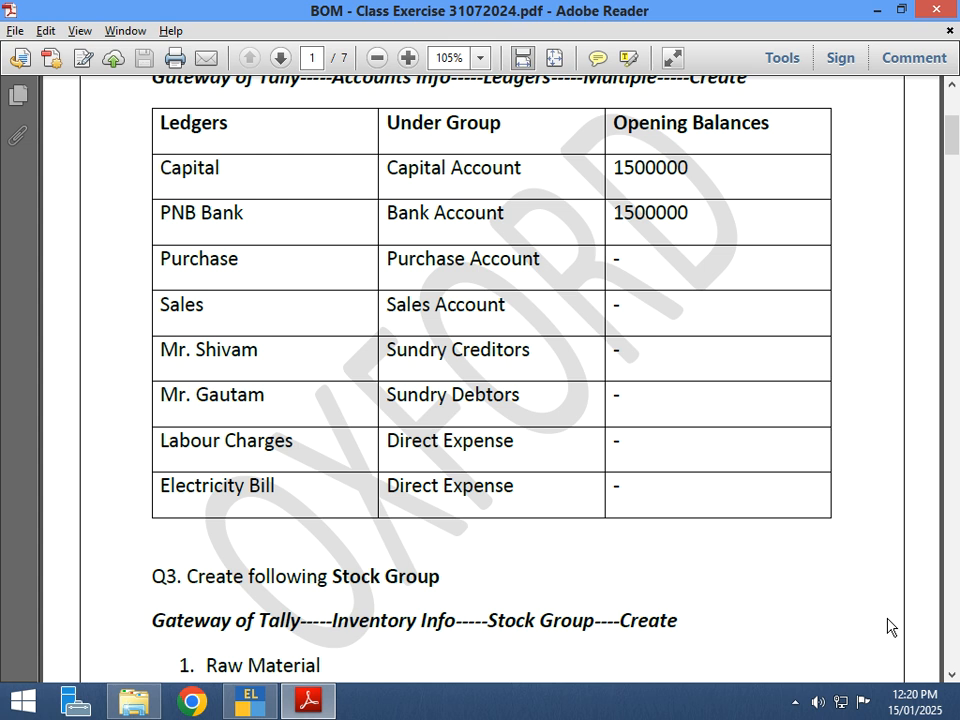
key(alt+Tab)
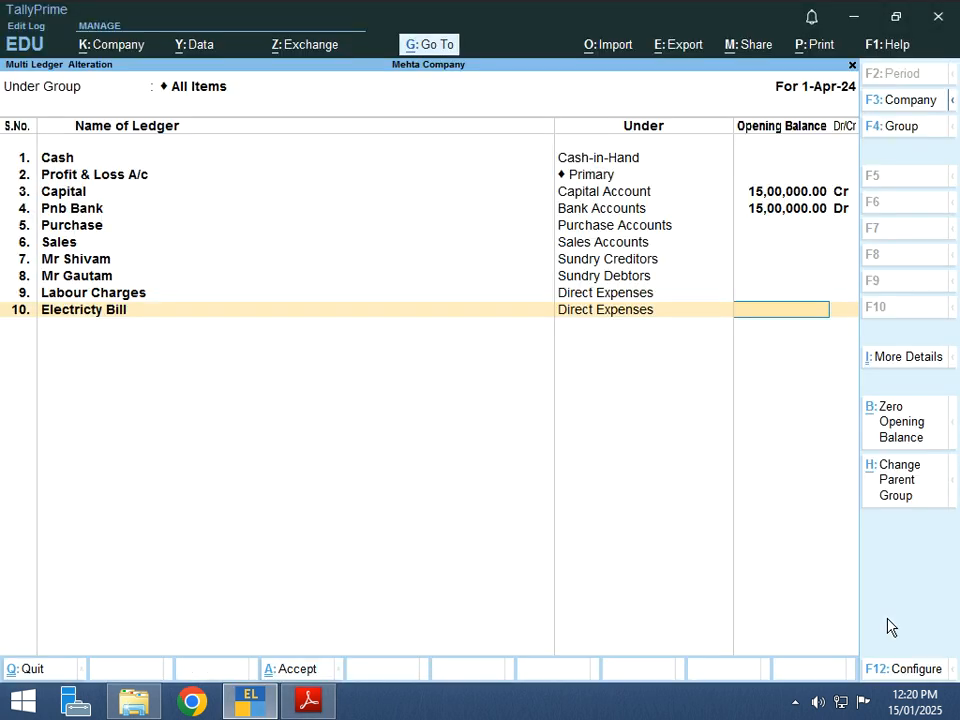
Close the multi-ledger screen and return to the Gateway of Tally
key(F4)
key(Escape)
key(Escape)
key(Escape)
key(Escape)
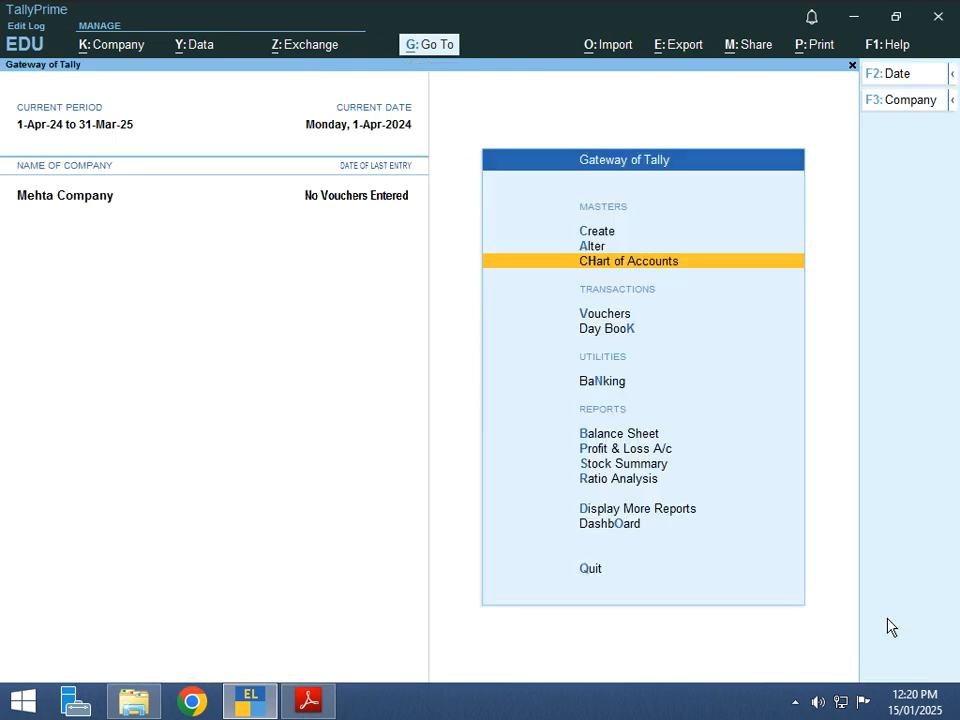
Examine the stock group, unit and stock item questions Q3 to Q5 in the assignment PDF
key(alt+Tab)
scroll(390, 526, down, 3)
scroll(390, 528, down, 3)
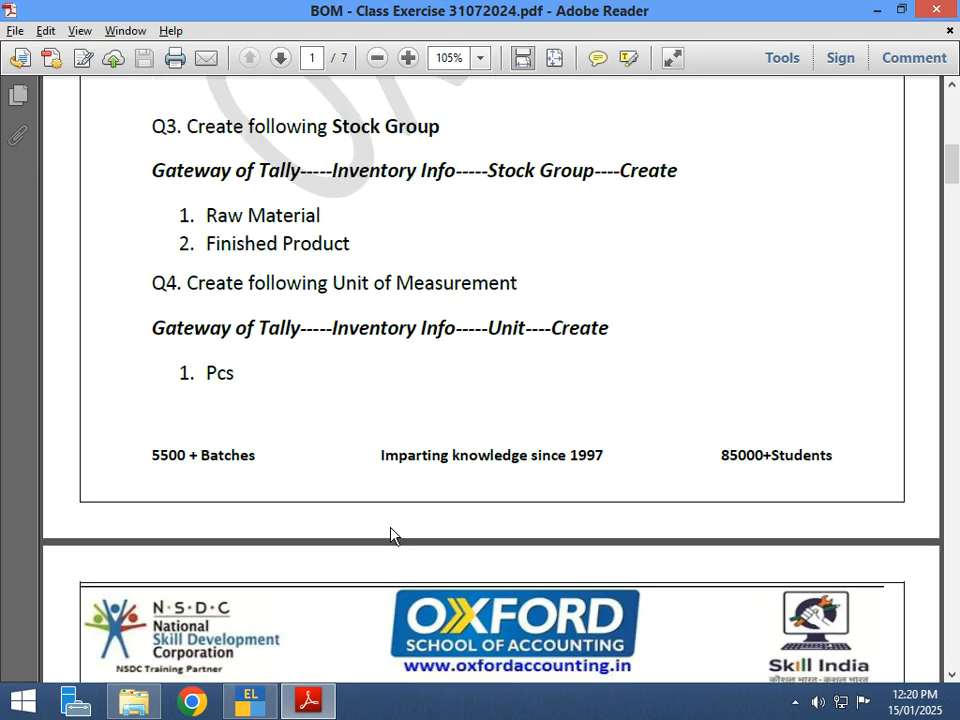
scroll(390, 535, down, 8)
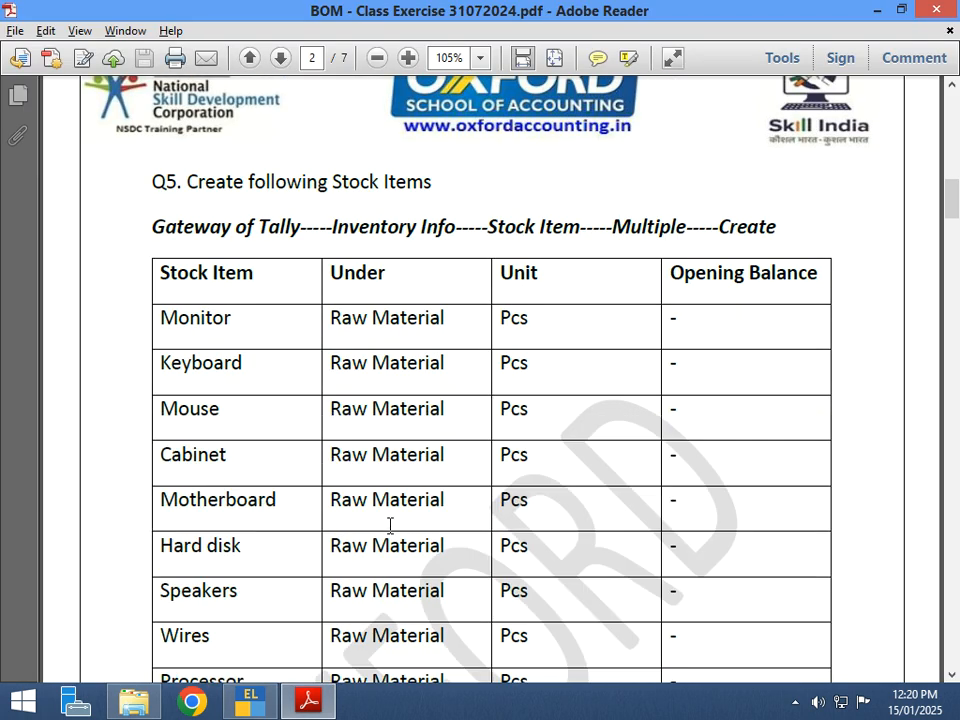
scroll(390, 526, down, 2)
scroll(390, 527, up, 1)
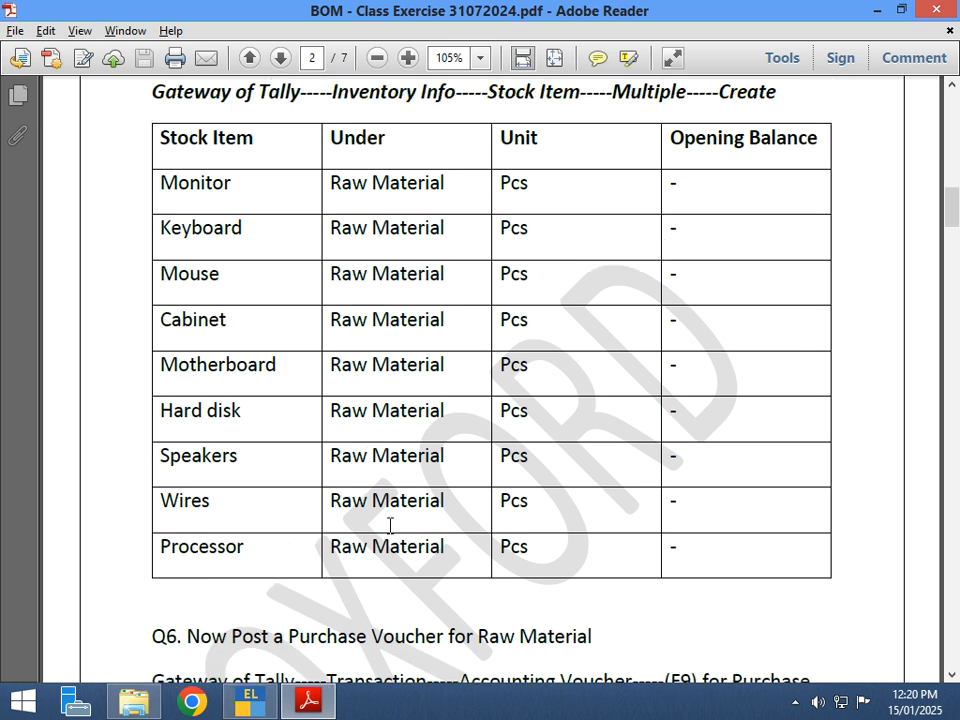
Return to TallyPrime and open the creation form for a new stock item
key(alt+Tab)
key(Down)
key(Up)
key(Up)
key(Up)
key(Return)
key(Down)
key(Down)
key(Down)
key(Down)
key(Down)
key(Return)
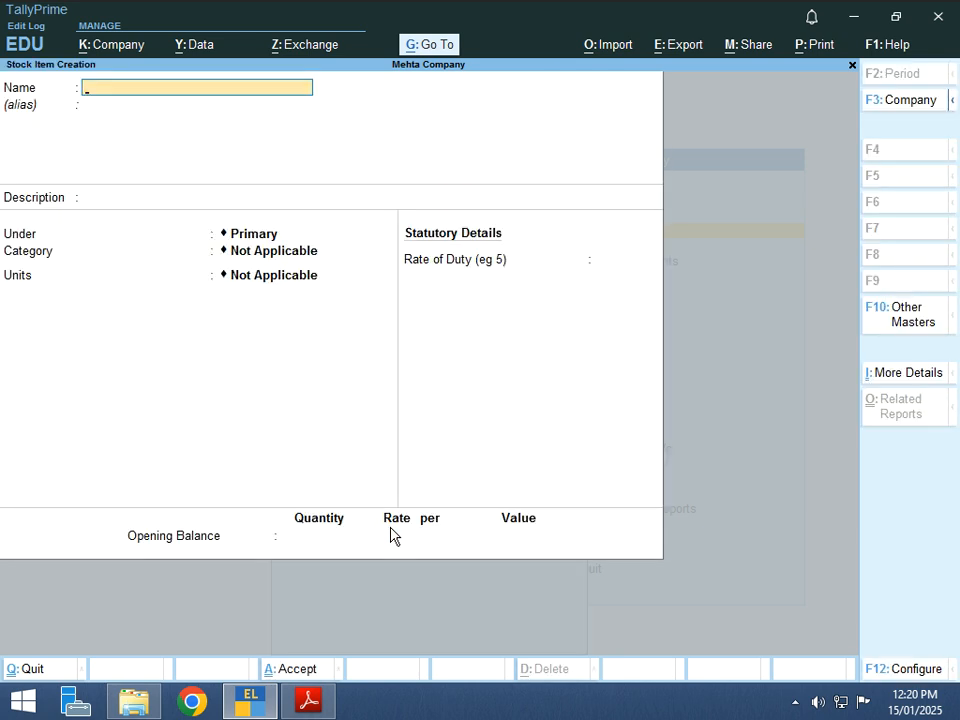
Name the new stock item Monitor, leave its alias and description empty, and check its group in the assignment PDF
key(alt+Tab)
key(alt+Tab)
text(Monitor)
key(Return)
key(Return)
key(Return)
key(alt+Tab)
key(alt+Tab)
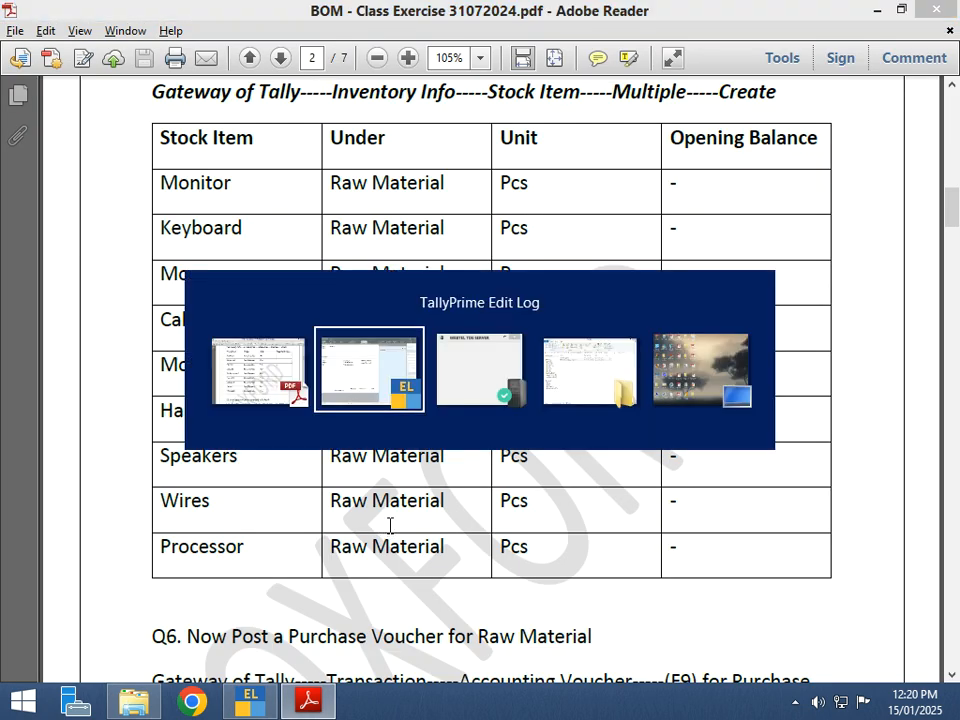
Create a Raw Material stock group under Primary and assign it to the Monitor item
key(alt+c)
text(Raw Ma)
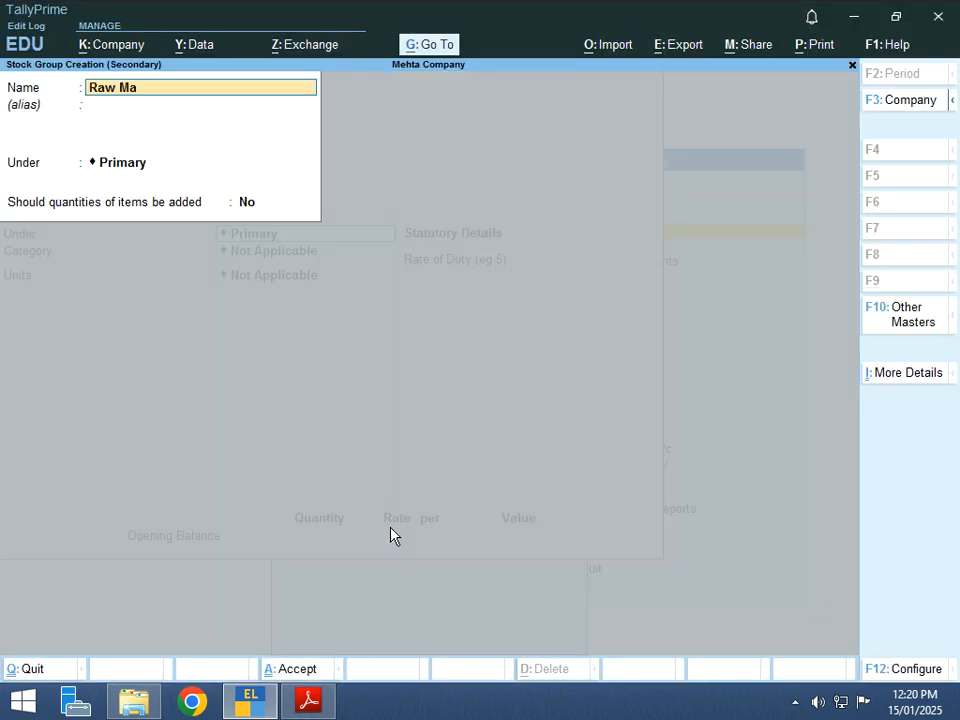
key(BackSpace)
text(aterial)
key(Return)
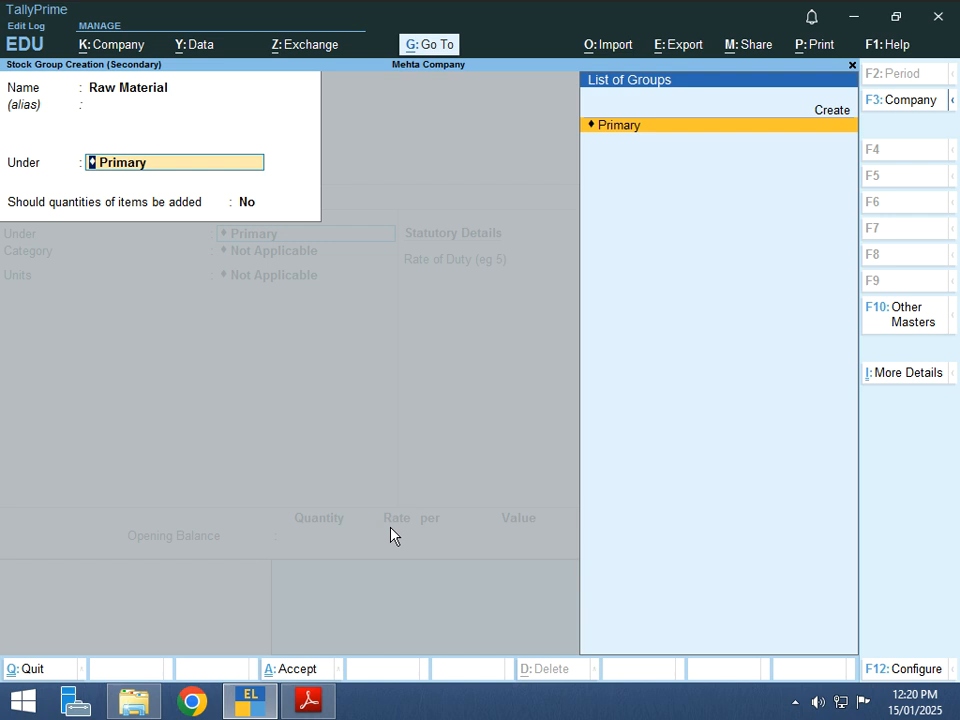
key(ctrl)
key(ctrl+a)
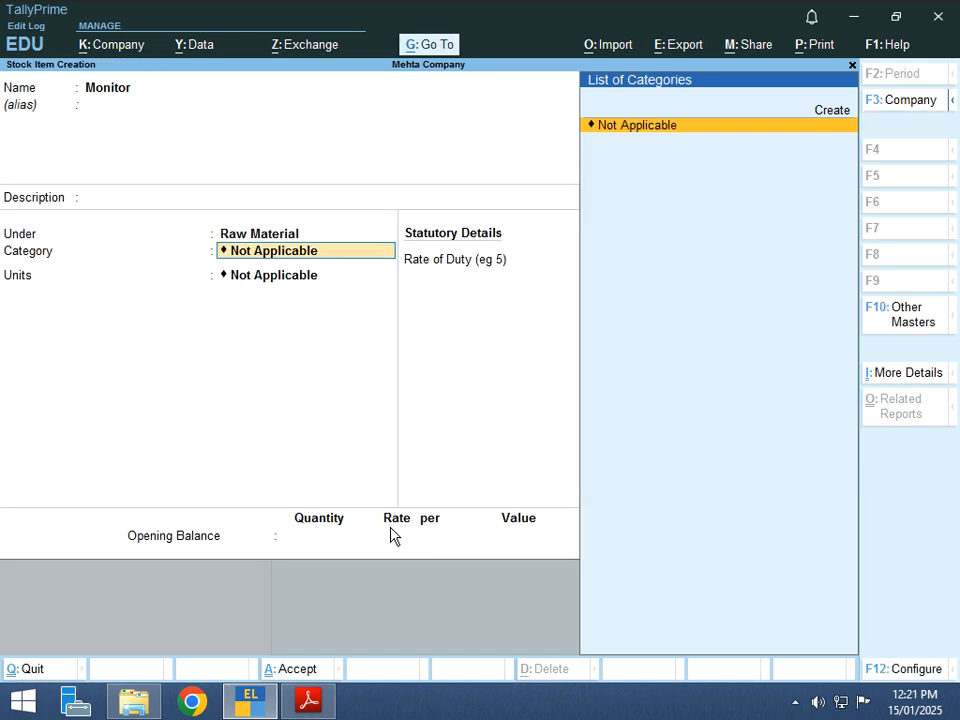
Create the unit pcs for the Monitor item, checking the unit against the assignment PDF
key(alt+Tab)
key(alt+Tab)
key(alt+c)
text(pcs)
key(Return)
key(ctrl+a)
key(alt+Tab)
key(alt+Tab)
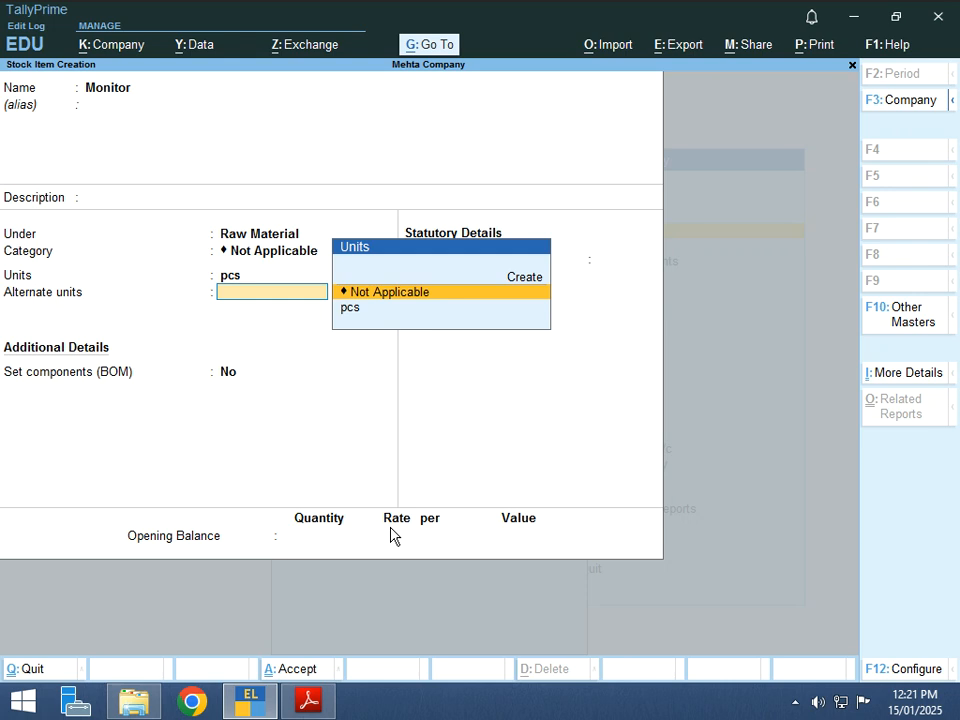
Keep Monitor's alternate units at Not Applicable and its BOM components at No, then save the item
key(Return)
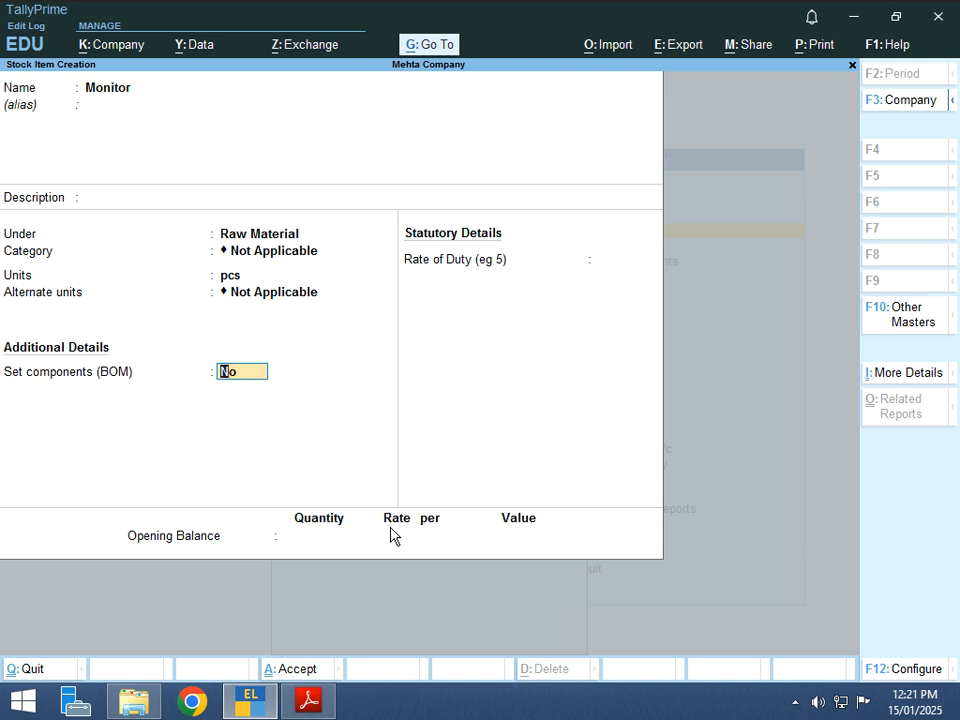
key(alt+Tab)
key(alt+Tab)
key(Return)
key(Return)
key(Return)
Create the Keyboard stock item from the assignment list under the Raw Material group
key(alt+Tab)
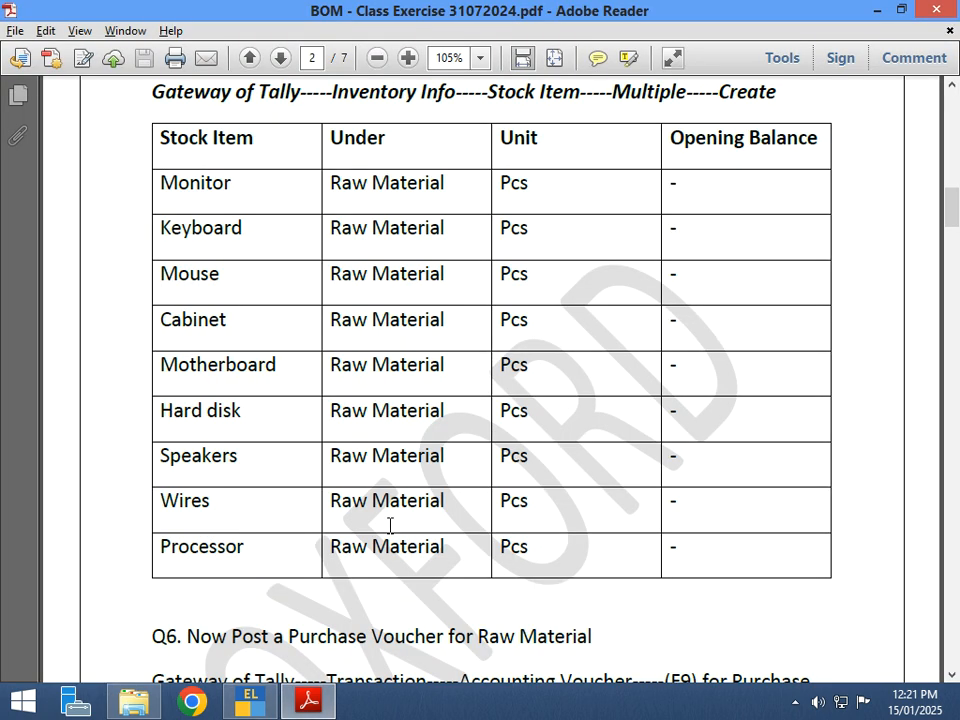
key(alt+Tab)
text(Ke)
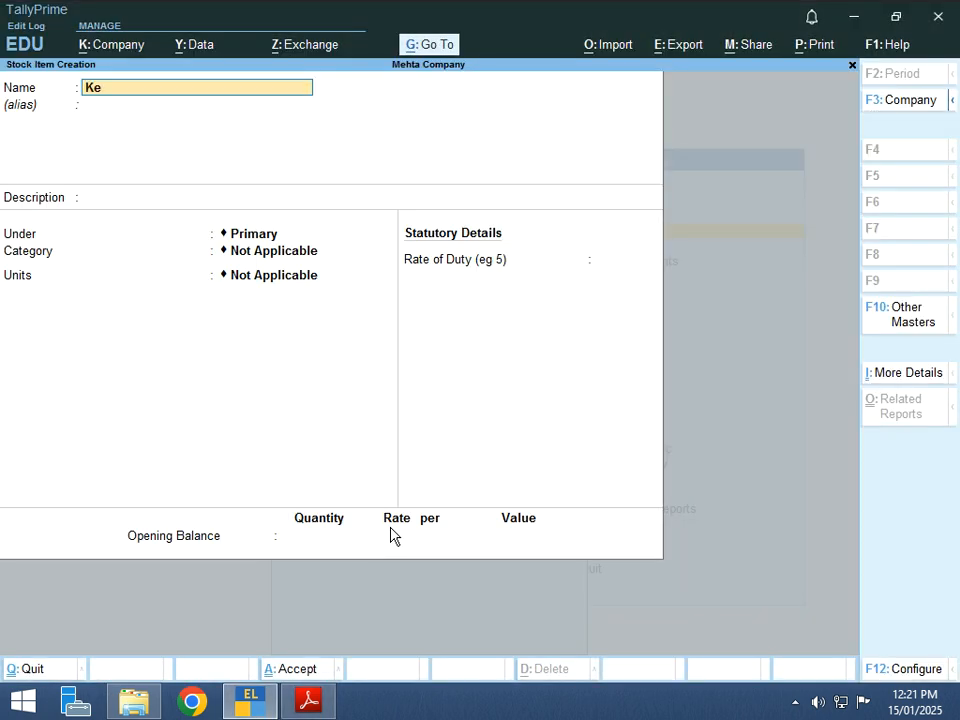
text(yboard)
key(Return)
key(Return)
text(Raw Material)
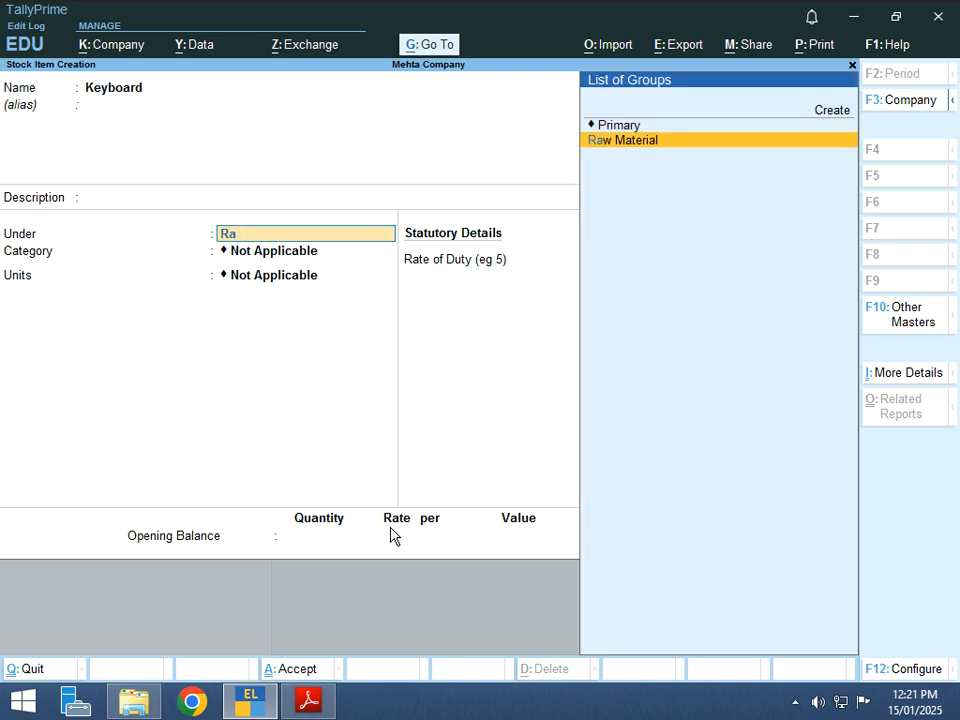
key(Return)
key(Return)
key(ctrl+a)
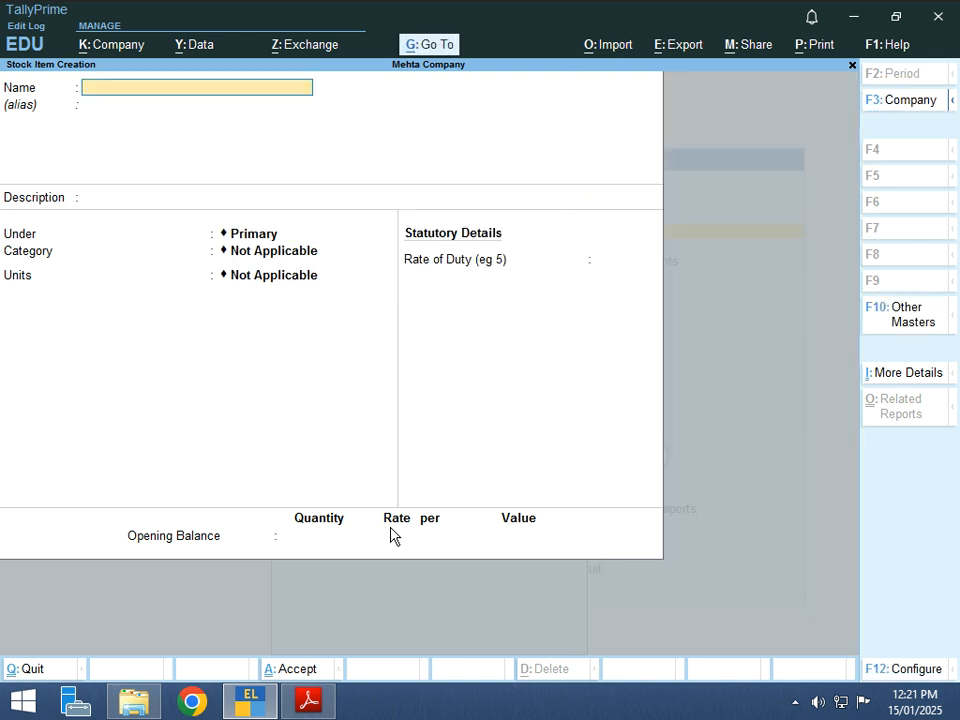
Create the Mouse stock item under Raw Material with the unit pcs
key(alt+Tab)
key(alt+Tab)
text(Mouse)
key(Return)
key(Return)
key(Down)
key(Return)
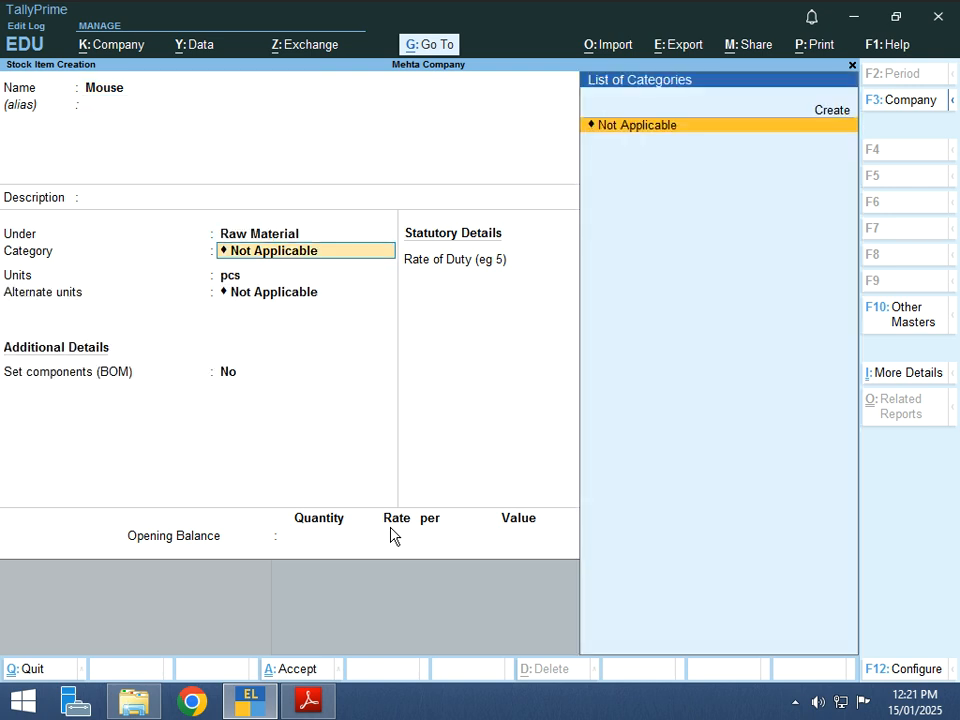
key(ctrl+a)
Create the Cabinet stock item under Raw Material with the unit pcs
key(alt+Tab)
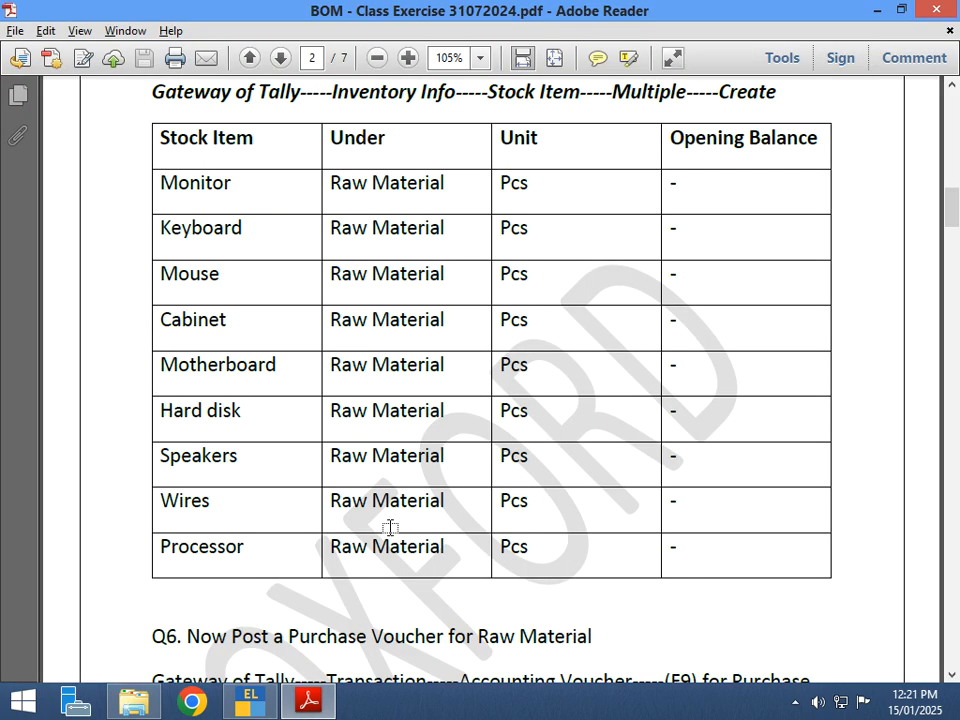
key(alt+Tab)
text(Cabinet)
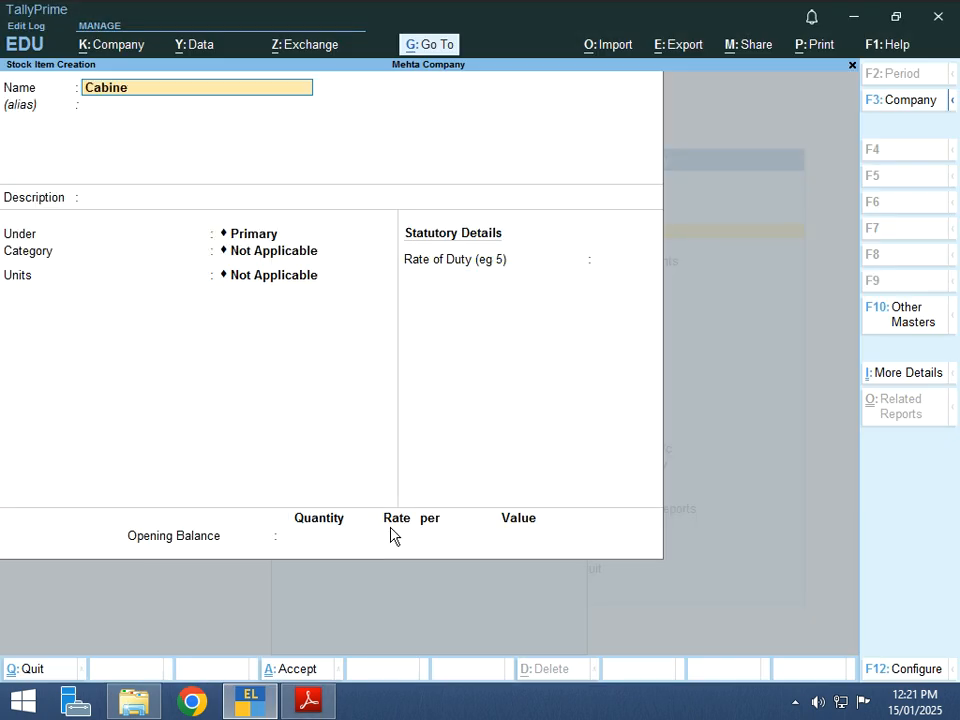
key(Return)
key(Return)
key(Return)
key(Down)
key(Return)
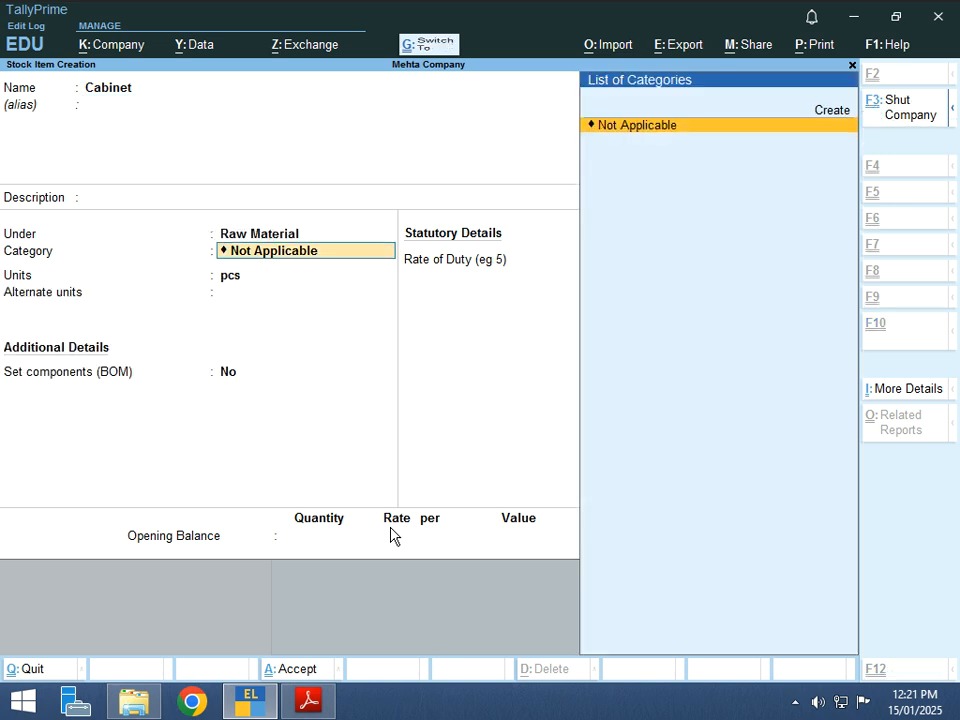
key(ctrl+a)
Create the Hard Disk stock item from the assignment list under Raw Material
key(alt+Tab)
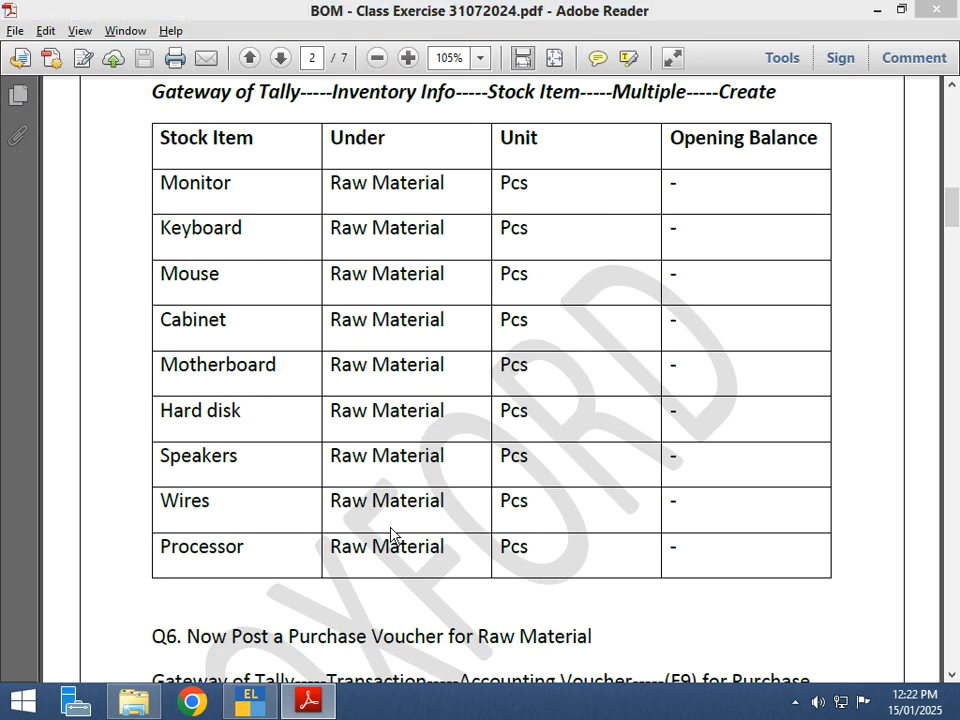
key(alt+Tab)
text(Hard dis)
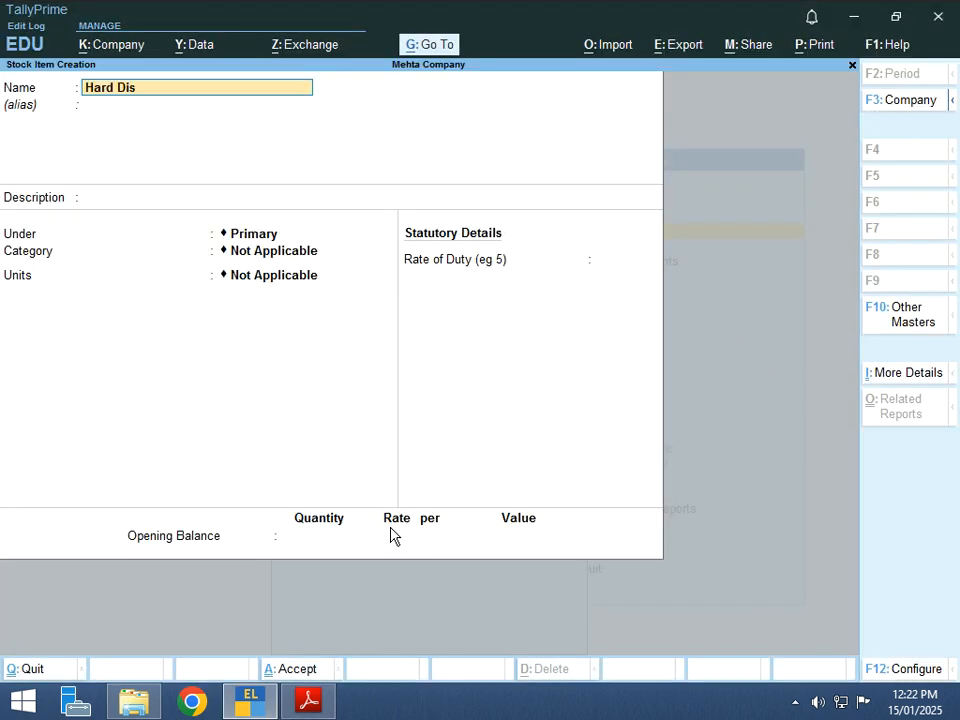
key(Return)
key(Return)
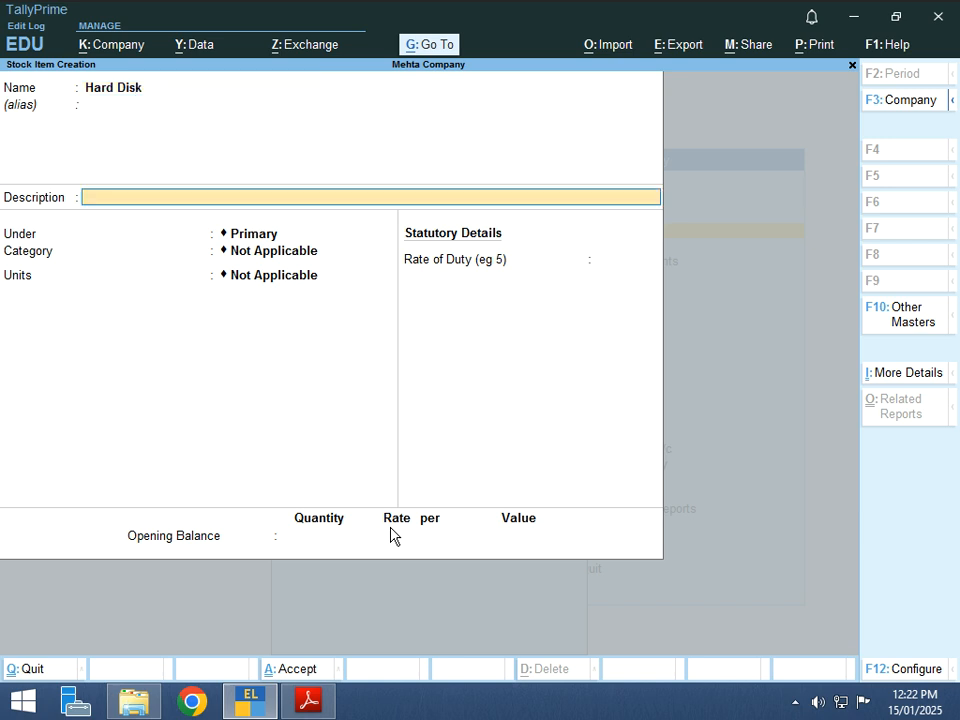
key(Return)
text(Raw Material)
key(Return)
key(ctrl+a)
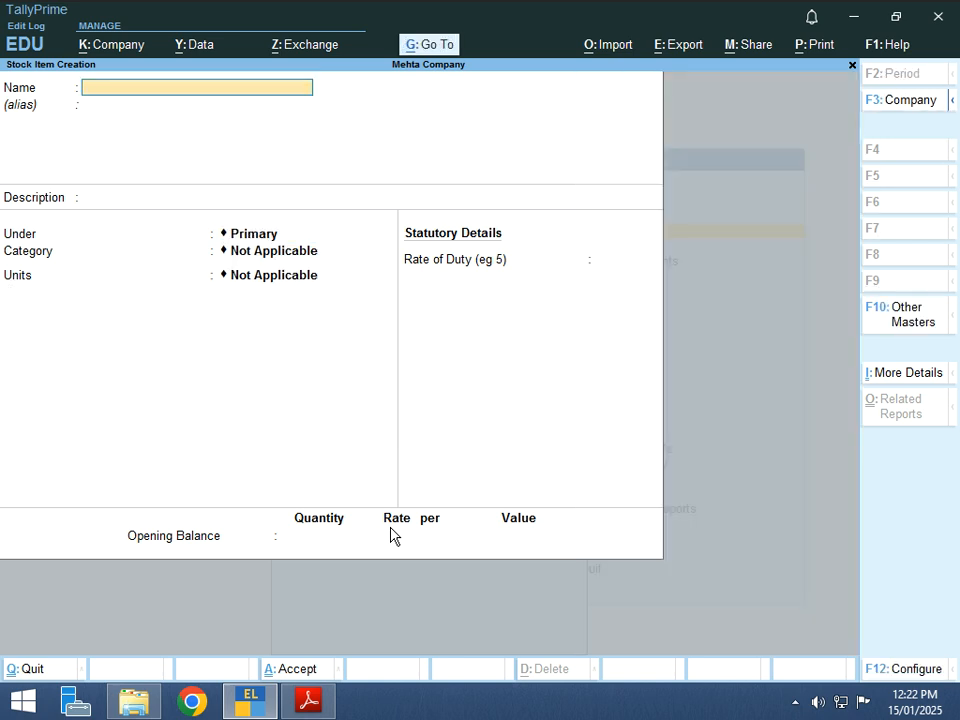
Create the Speakers stock item from the assignment list under Raw Material
key(alt+Tab)
key(alt+Tab)
text(Spew)
key(BackSpace)
key(BackSpace)
text(eakers)
key(Return)
key(Return)
key(Return)
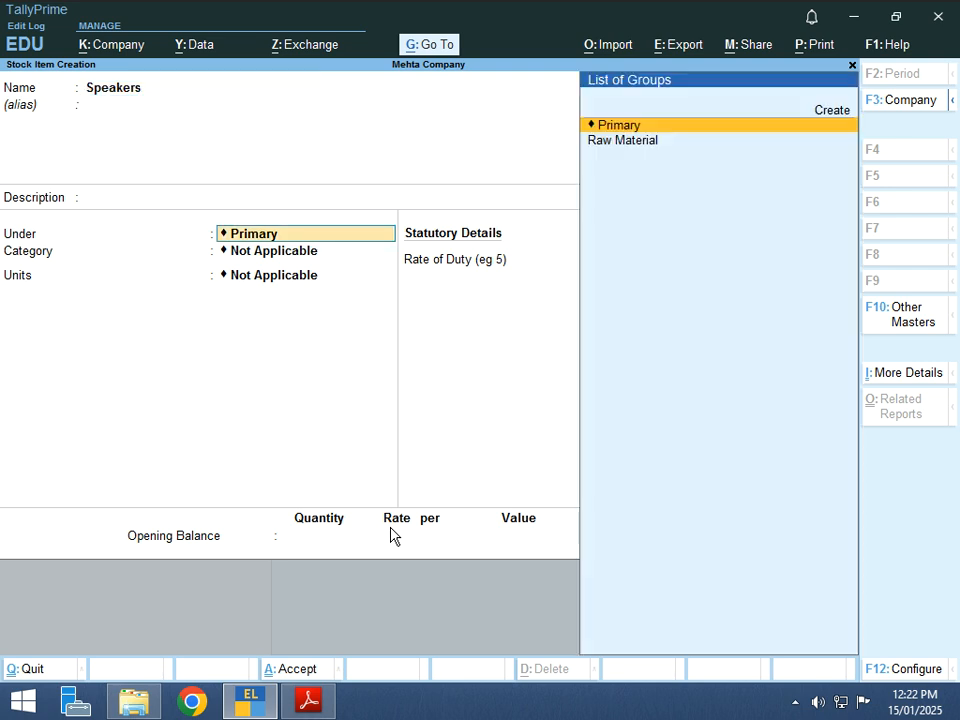
key(Down)
key(Return)
Create the Wires stock item under Raw Material with the unit pcs, checking it against the assignment PDF
key(alt+Tab)
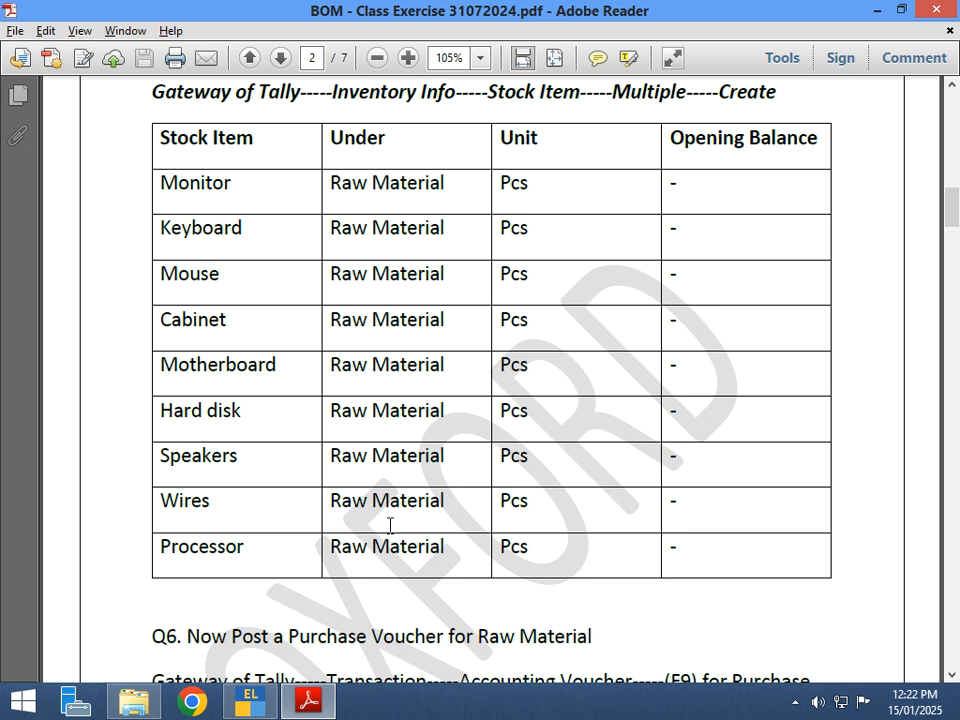
key(alt+Tab)
text(Wi)
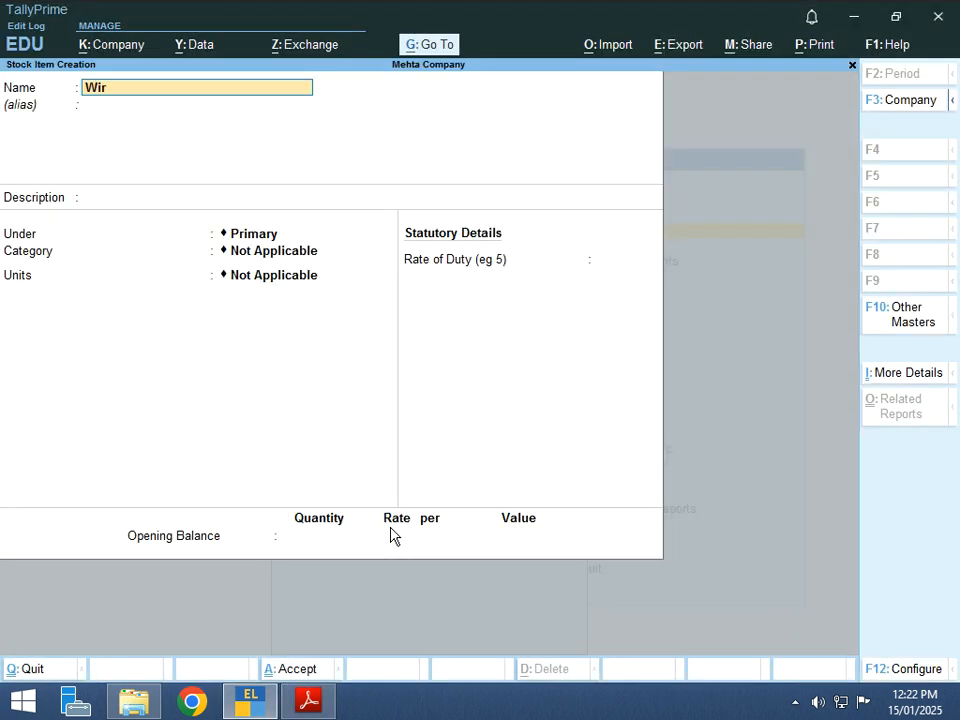
text(res)
key(Return)
key(Return)
key(Return)
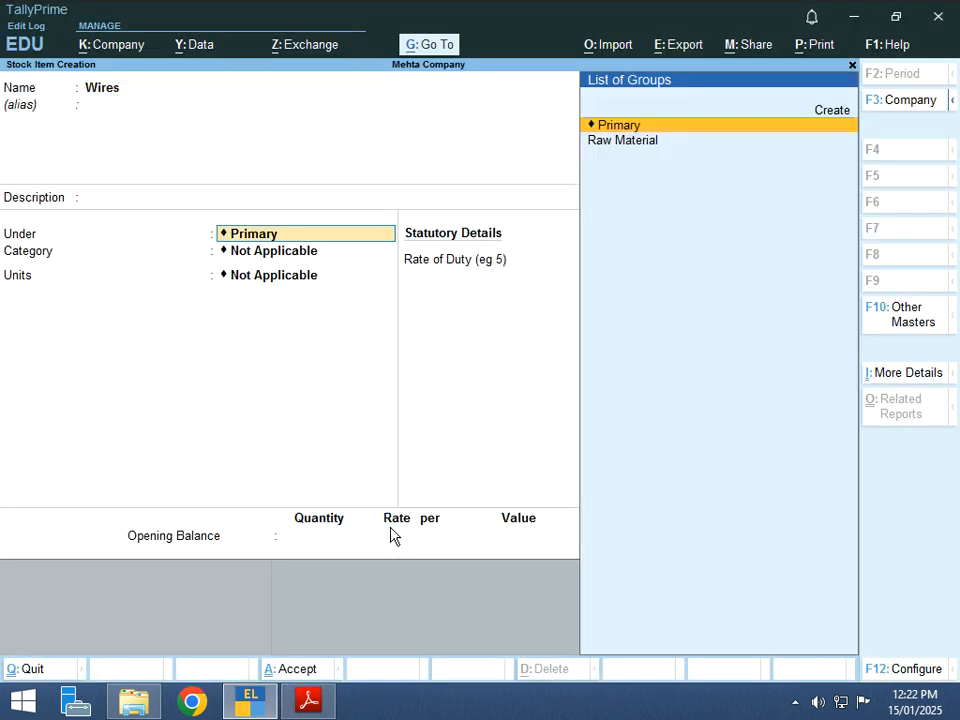
key(Down)
key(alt+Tab)
key(alt+Tab)
key(Return)
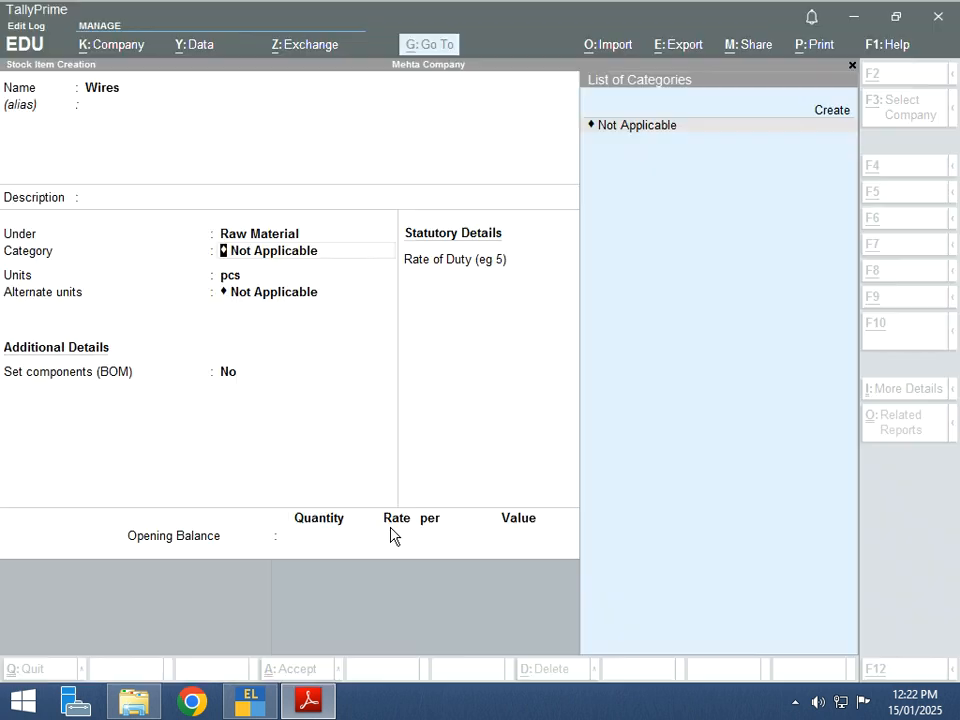
key(ctrl+a)
Name the last stock item of the assignment list Processors, leaving its alias empty
key(alt+Tab)
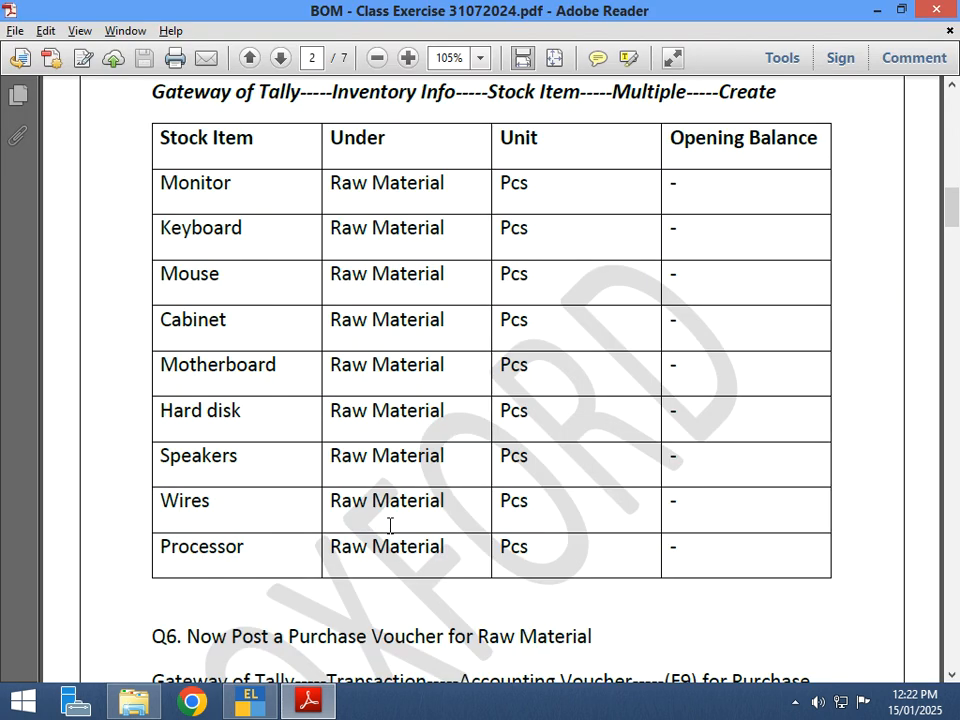
key(alt+Tab)
text(Processi)
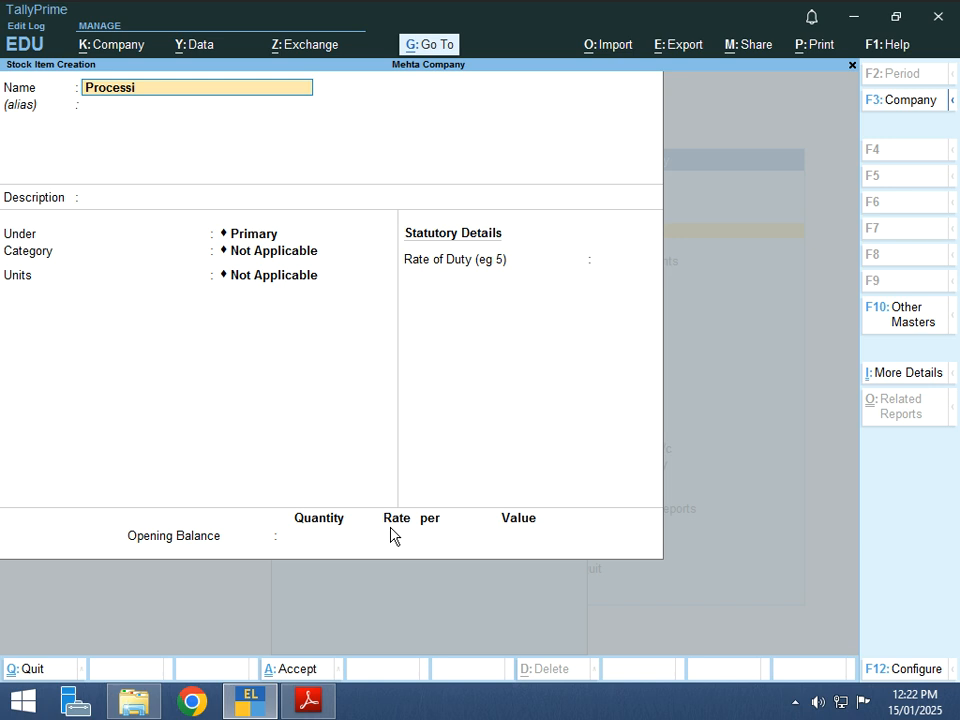
text(ors)
key(Return)
key(Return)
key(Return)
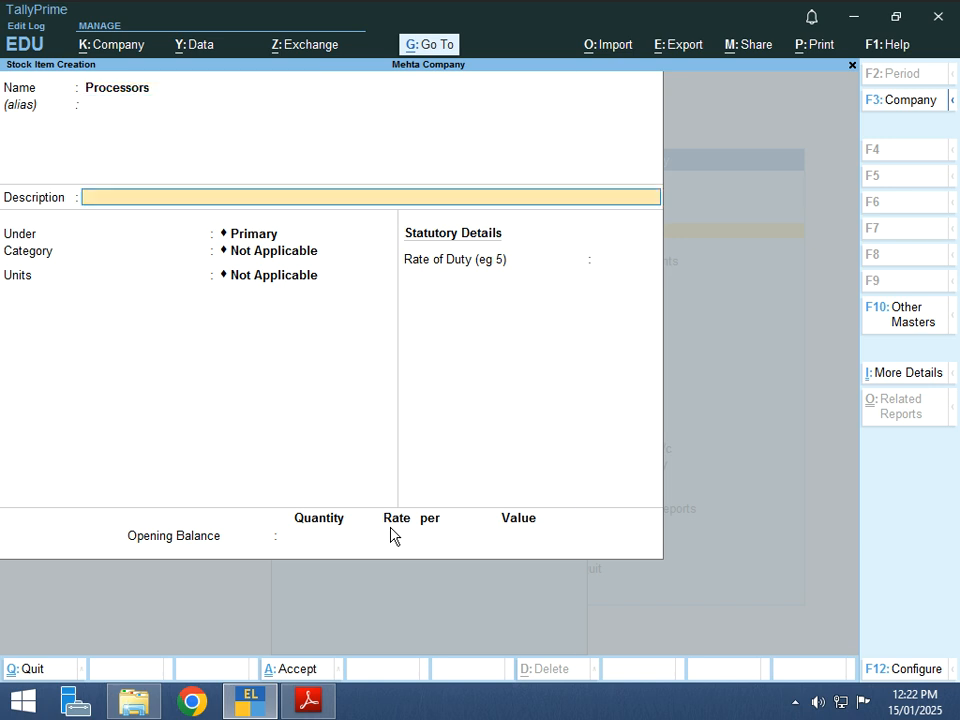
Set the Processors item's group to Raw Material, keep its unit pcs, and save the item
key(Return)
key(Return)
key(Return)
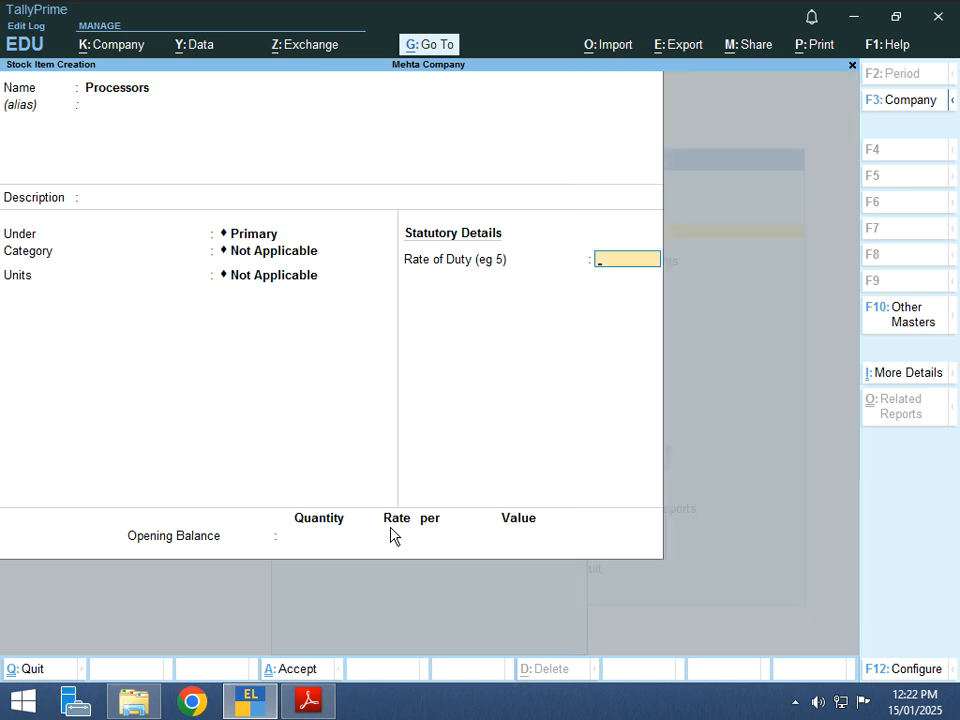
key(BackSpace)
key(Up)
key(BackSpace)
key(BackSpace)
key(Down)
key(Return)
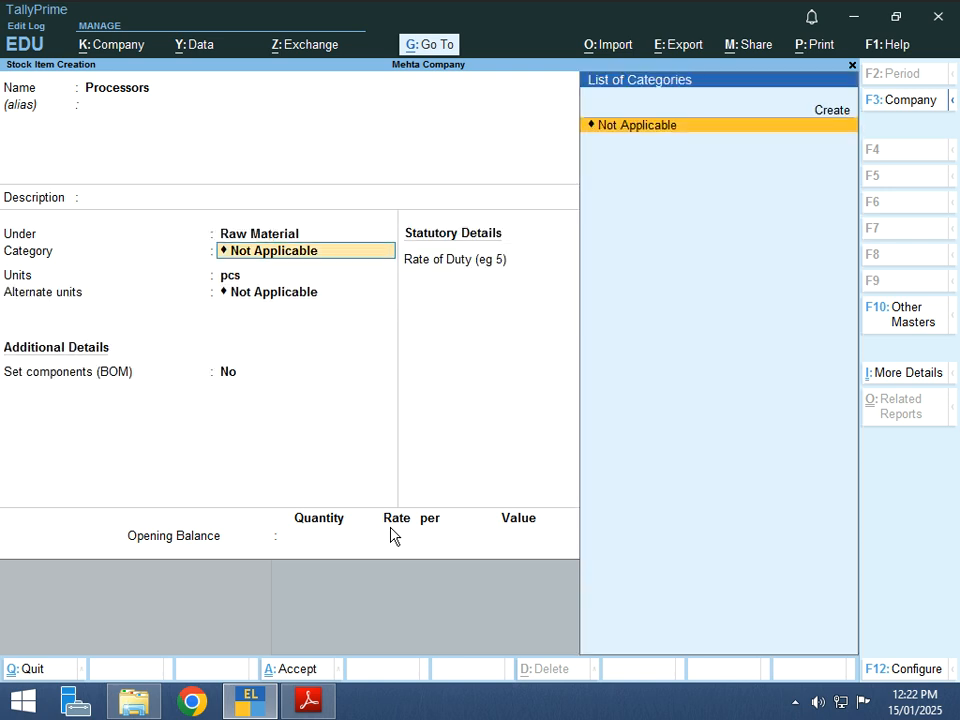
key(ctrl+a)
Review the Q6 purchase voucher instructions and the list of items, quantities and rates in the assignment PDF
key(alt+Tab)
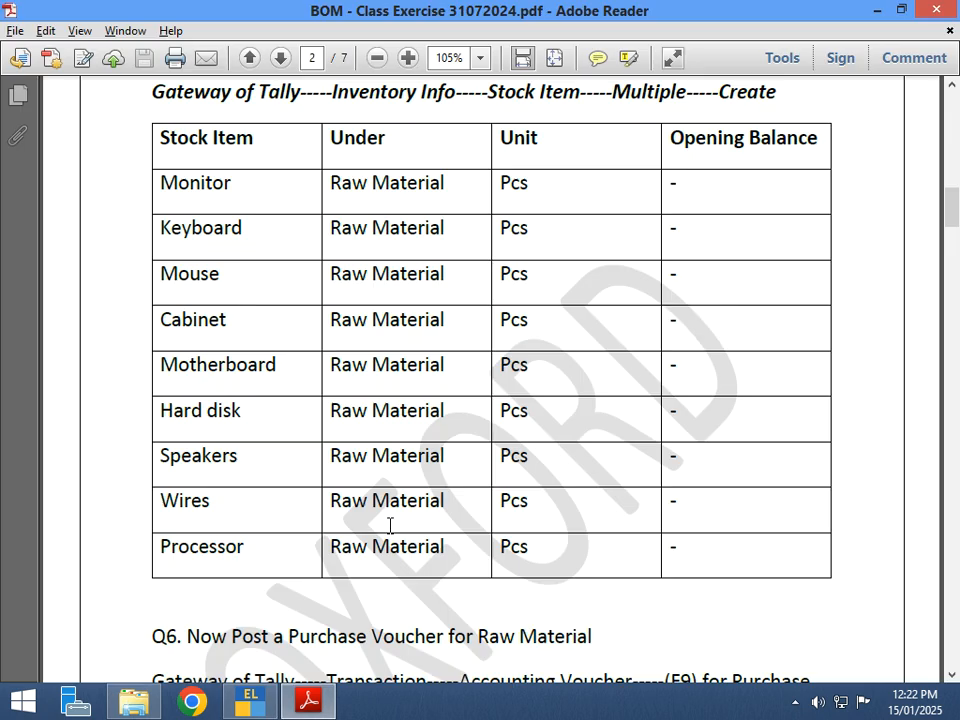
scroll(390, 524, down, 6)
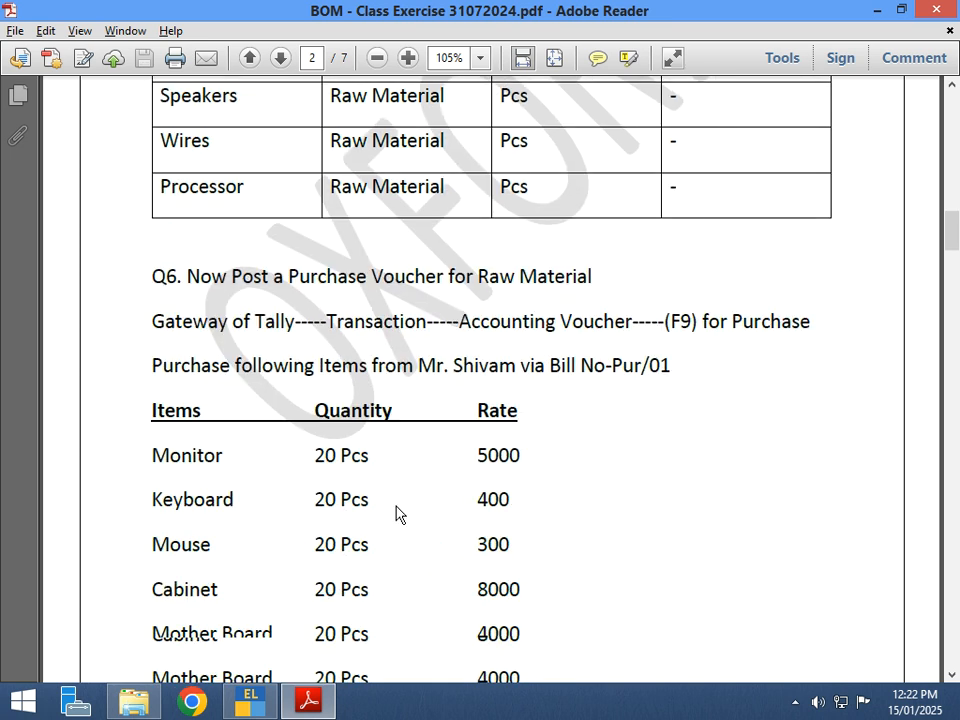
scroll(396, 513, down, 5)
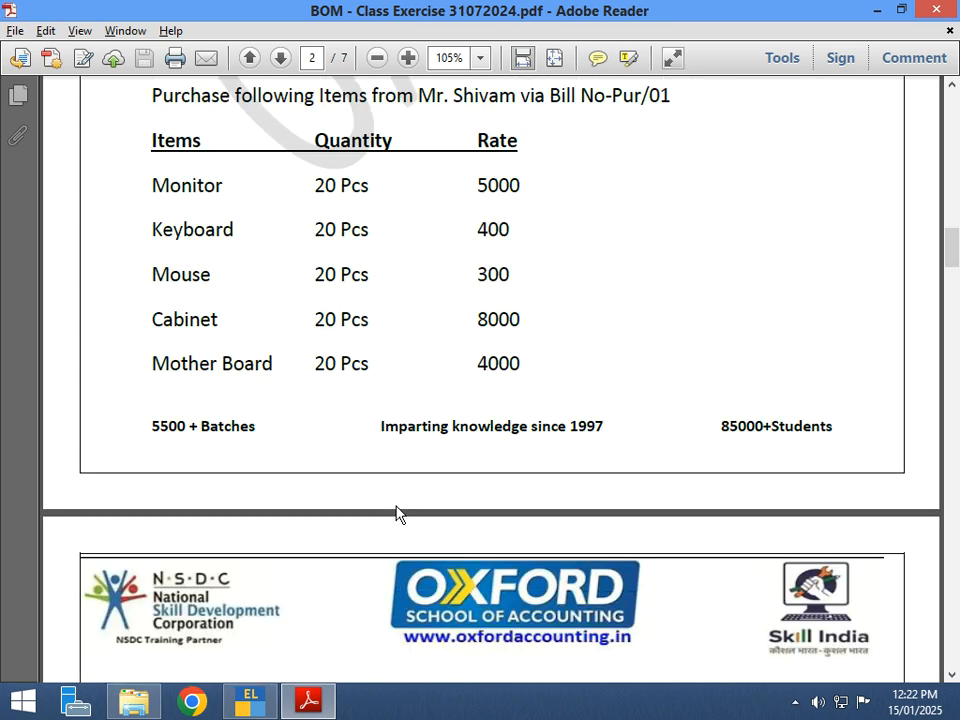
scroll(396, 513, up, 1)
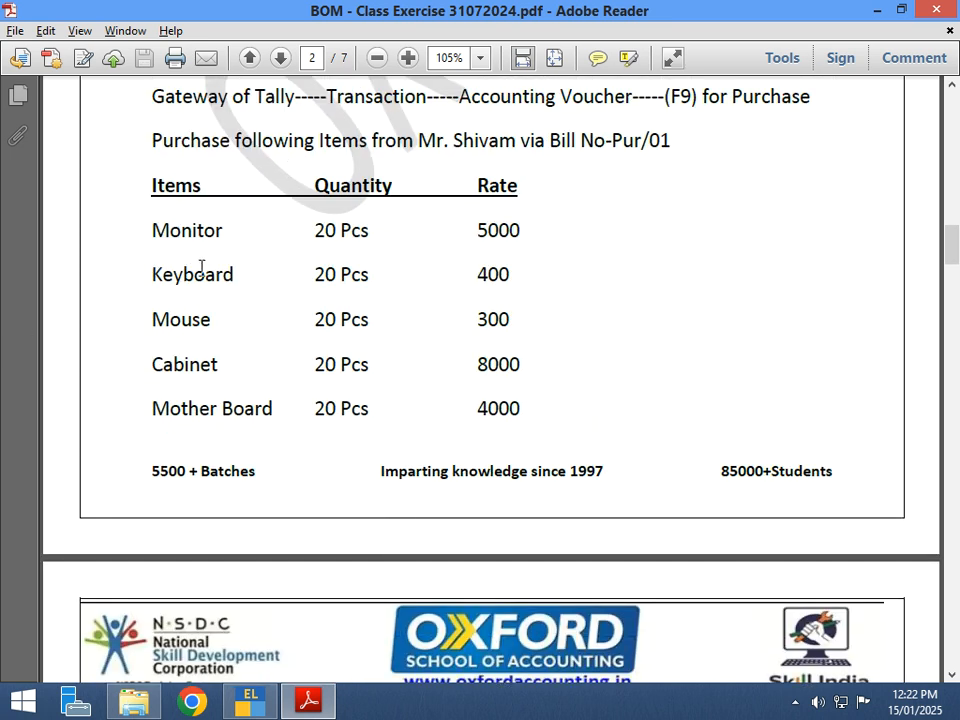
scroll(199, 268, down, 2)
scroll(203, 272, down, 4)
scroll(201, 268, up, 7)
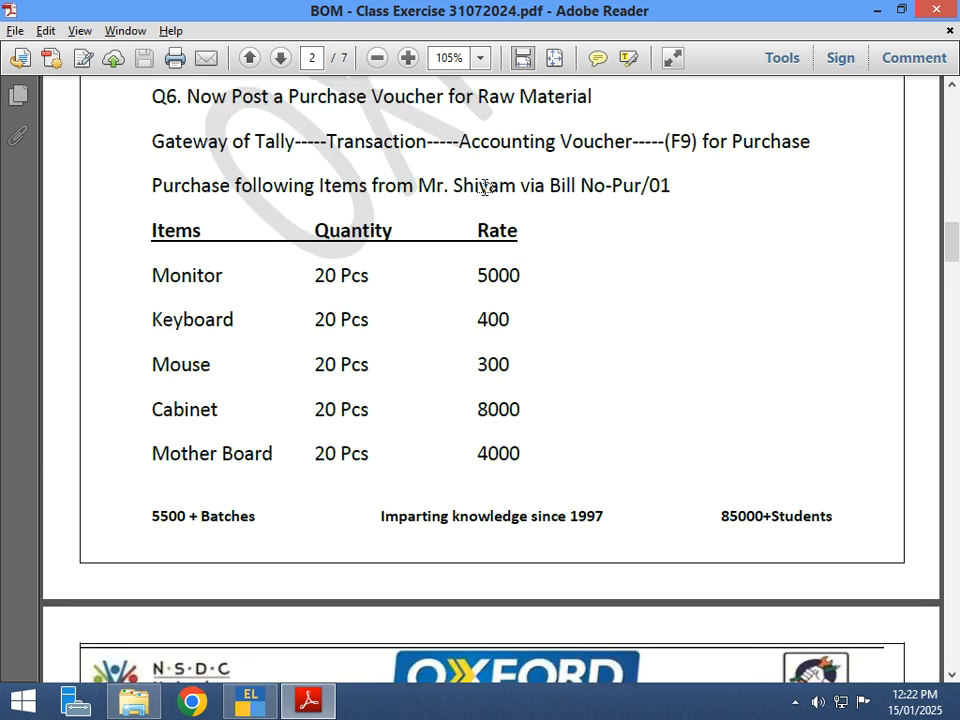
Leave stock item creation and open a new Purchase voucher for Mehta Company
key(alt+Tab)
key(Escape)
key(Escape)
key(Down)
key(Down)
key(Down)
key(Return)
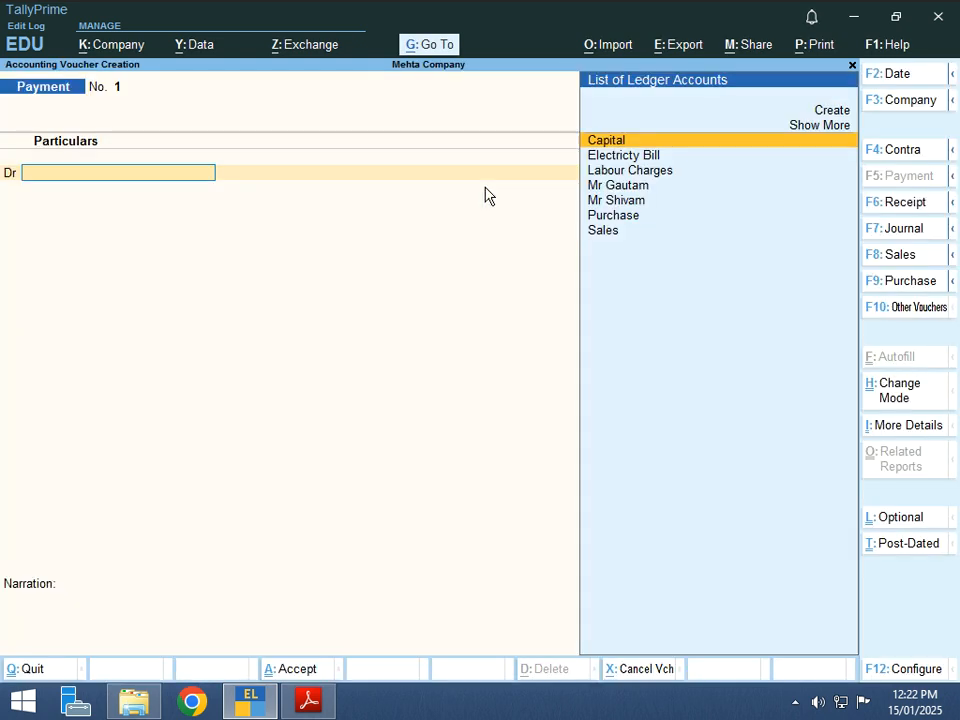
key(F9)
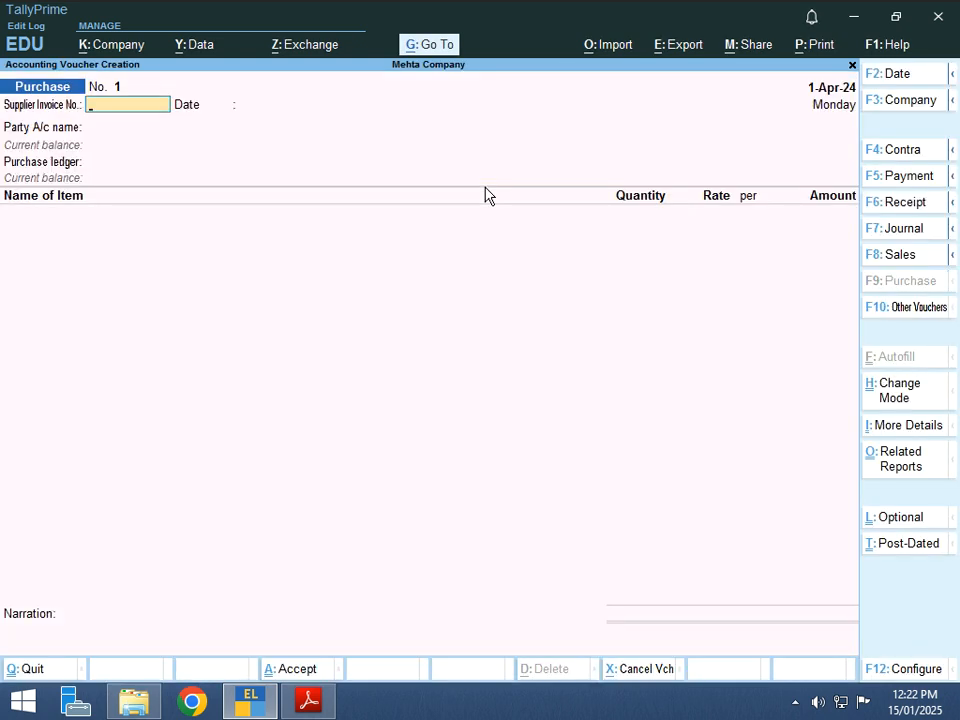
Enter Pur/01 from the assignment as the supplier invoice number, keeping the date 1-Apr-24
key(alt+Tab)
scroll(482, 187, down, 1)
key(alt+Tab)
text(Pur/01)
key(Return)
key(Return)
Choose the supplier ledger named in the assignment as the voucher's party account
key(alt+Tab)
key(alt+Tab)
key(Down)
key(Up)
key(Down)
key(Down)
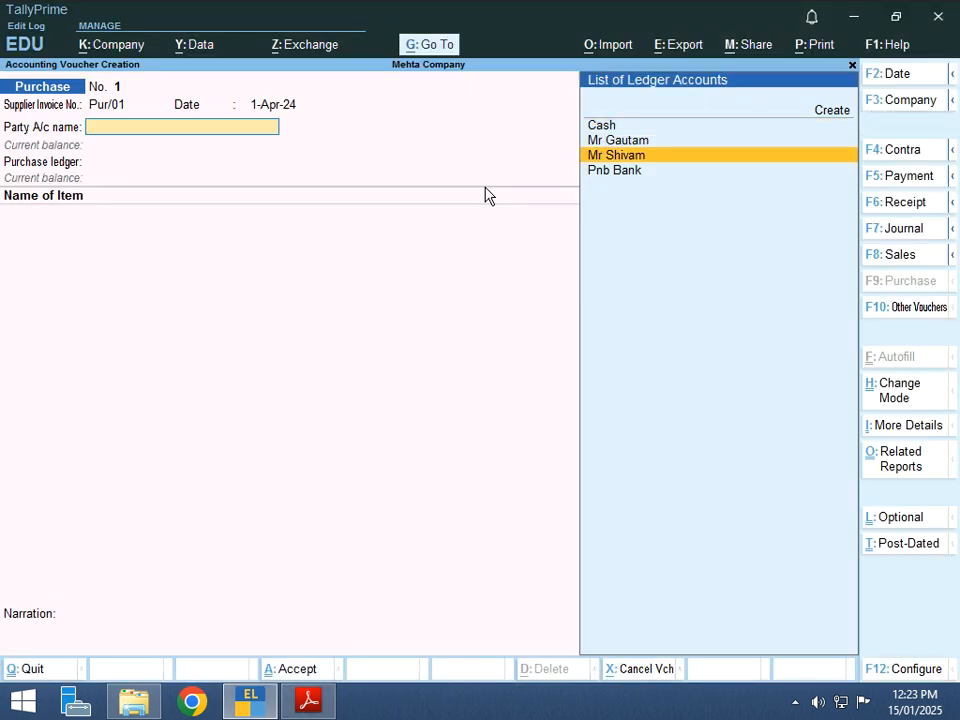
key(Return)
Leave the receipt details blank and accept the supplier's party details without changes
key(Return)
key(Return)
key(Return)
key(Return)
key(Return)
key(Return)
key(Return)
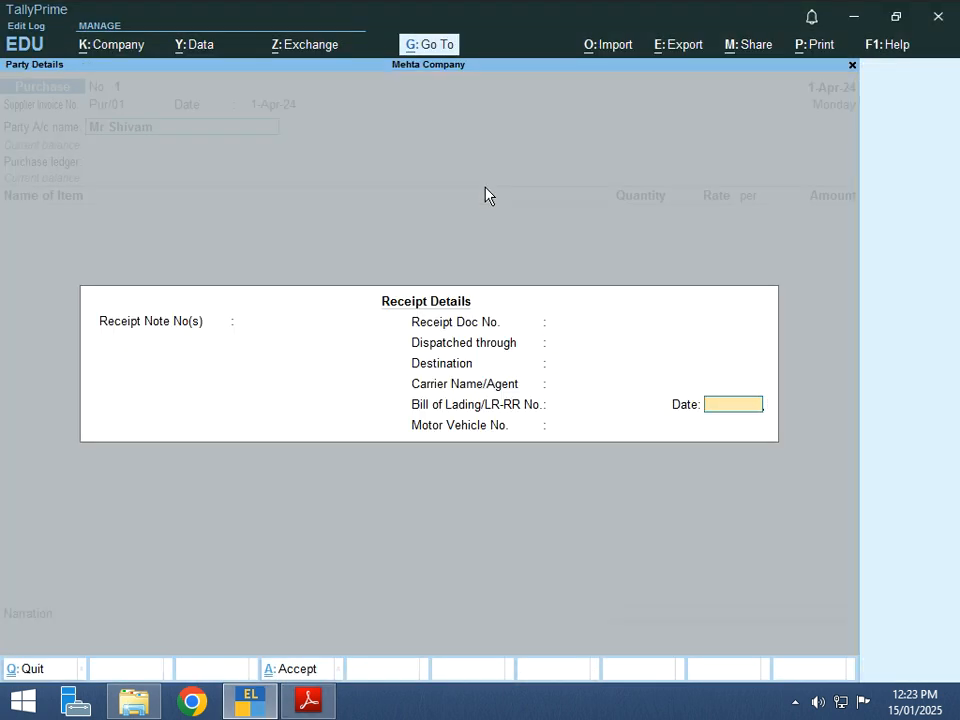
key(Return)
key(Return)
key(Return)
key(Return)
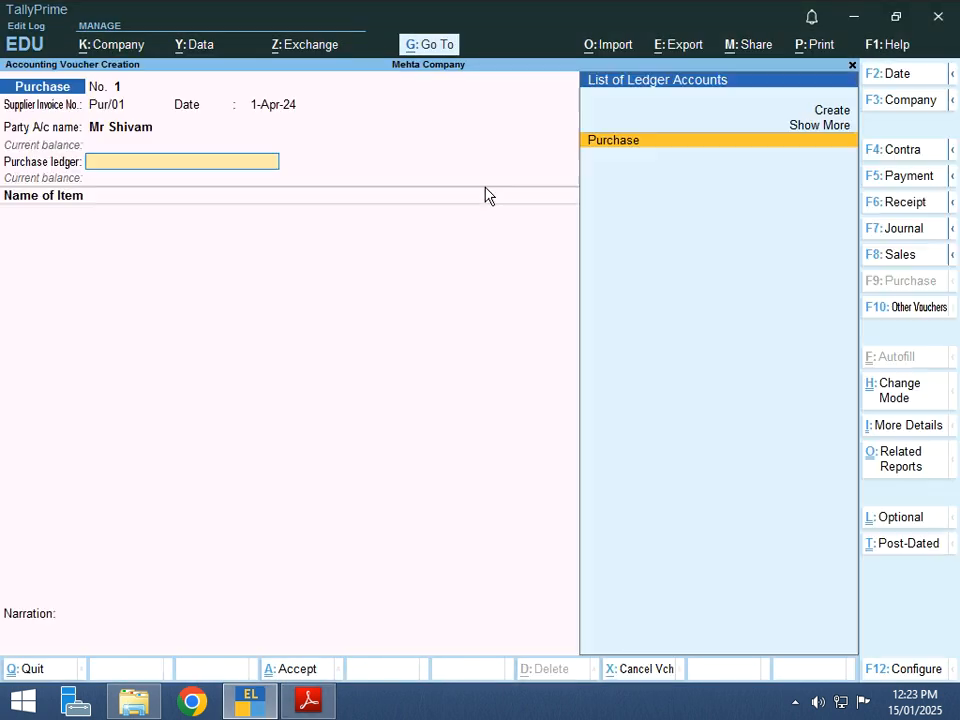
Set the voucher's purchase ledger to Purchase
key(alt+Tab)
key(alt+Tab)
key(Return)
Add Monitor as the first voucher item with a quantity of 20 pcs at a rate of 5000
key(alt+Tab)
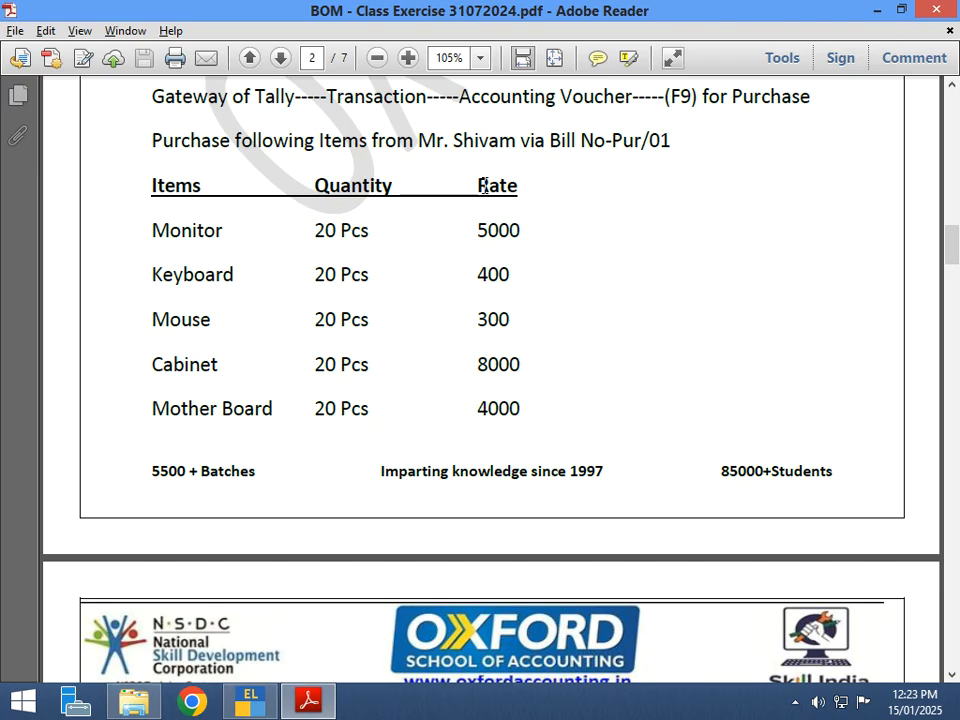
key(alt+Tab)
text(Mo)
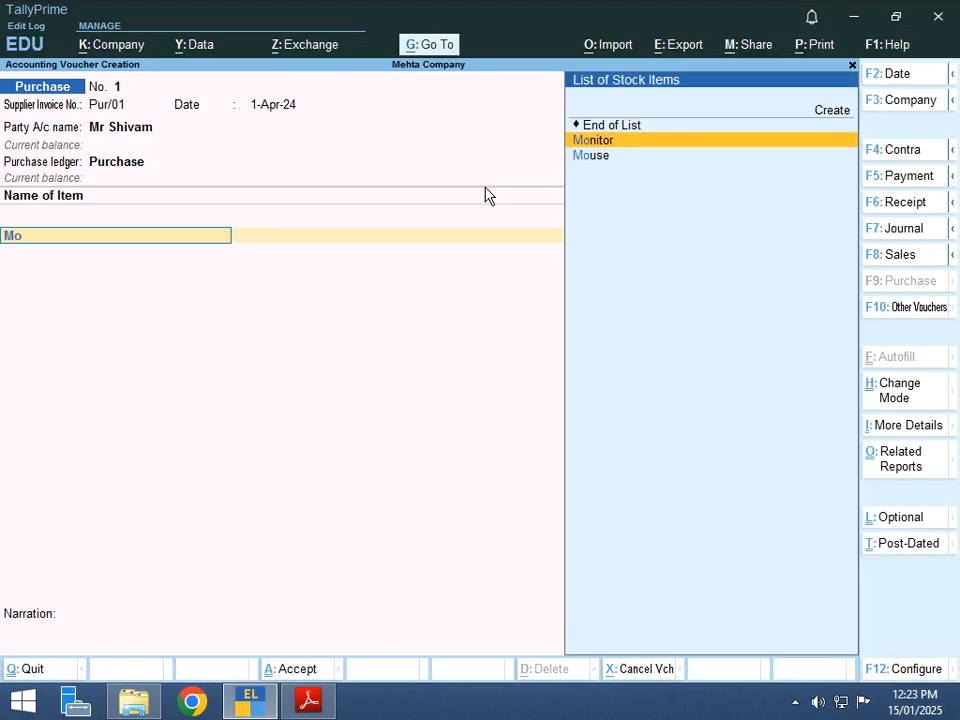
key(Return)
key(alt+Tab)
key(alt+Tab)
text(20)
key(Return)
key(alt+Tab)
key(alt+Tab)
text(5000)
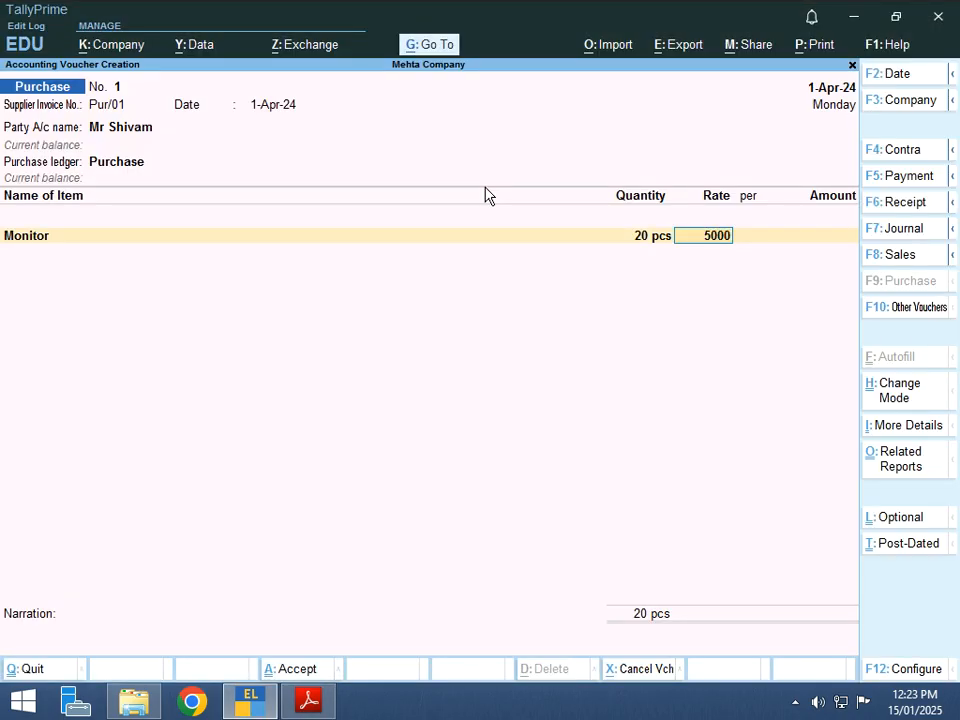
key(Return)
key(Return)
key(Return)
Add Keyboard to the purchase voucher with a quantity of 20 pcs at a rate of 400
key(alt+Tab)
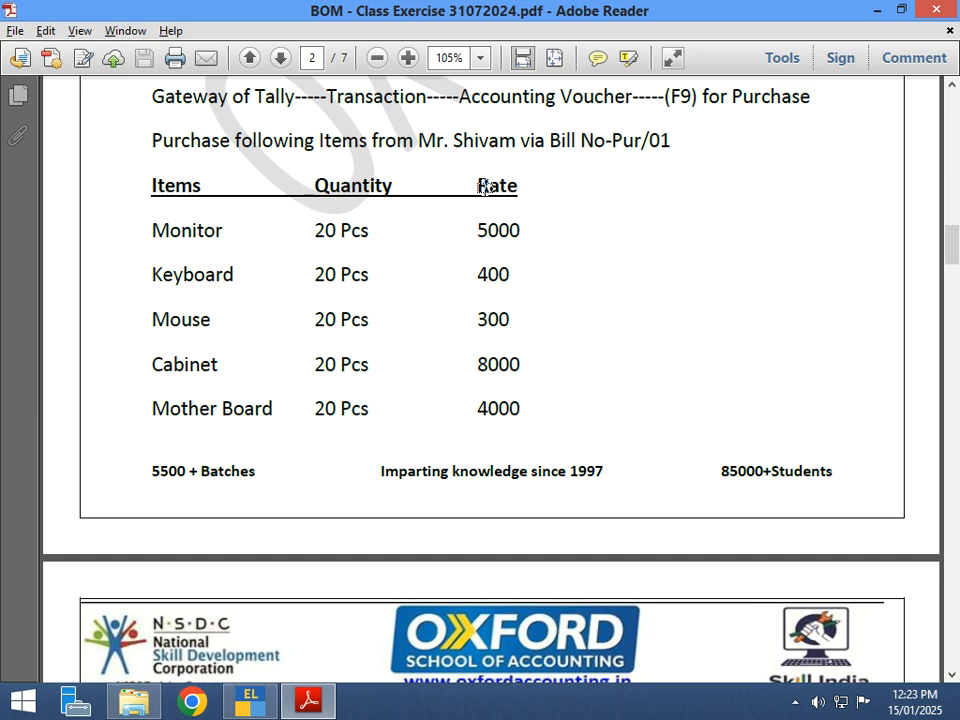
key(alt+Tab)
text(K)
key(Return)
key(alt+Tab)
key(alt+Tab)
text(20)
key(Return)
text(400)
key(Return)
key(Return)
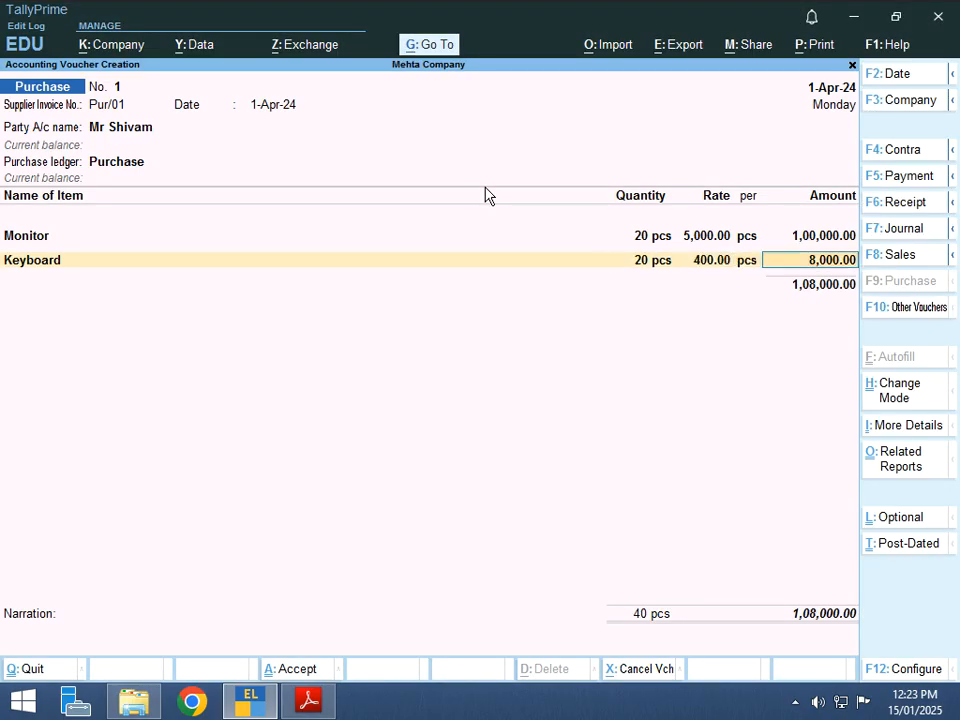
key(Return)
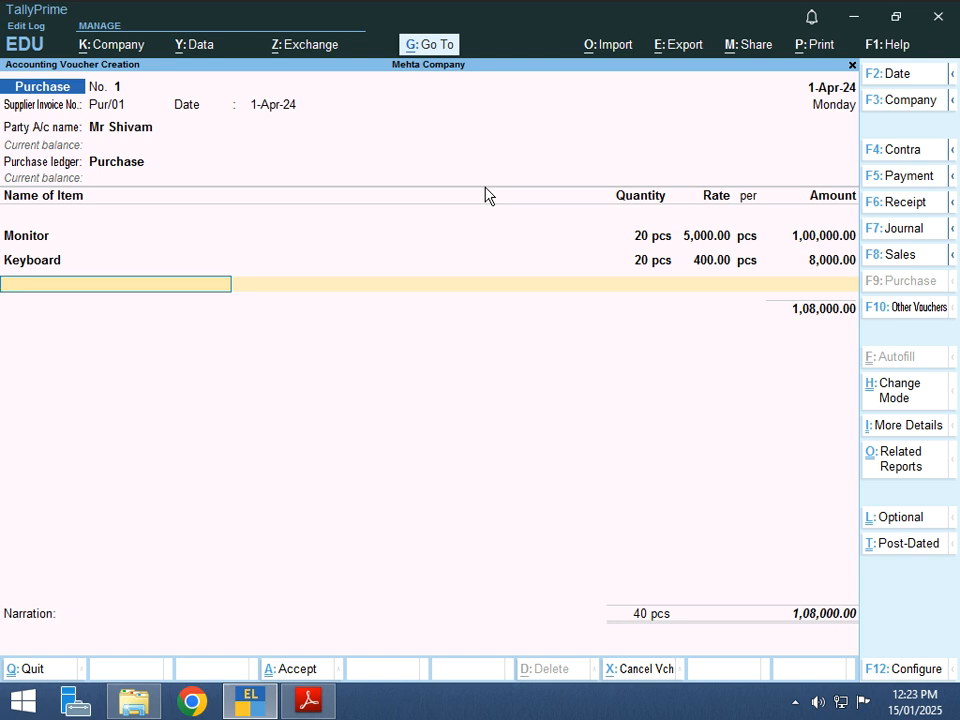
Add Mouse to the purchase voucher with a quantity of 20 pcs at a rate of 300
key(alt+Tab)
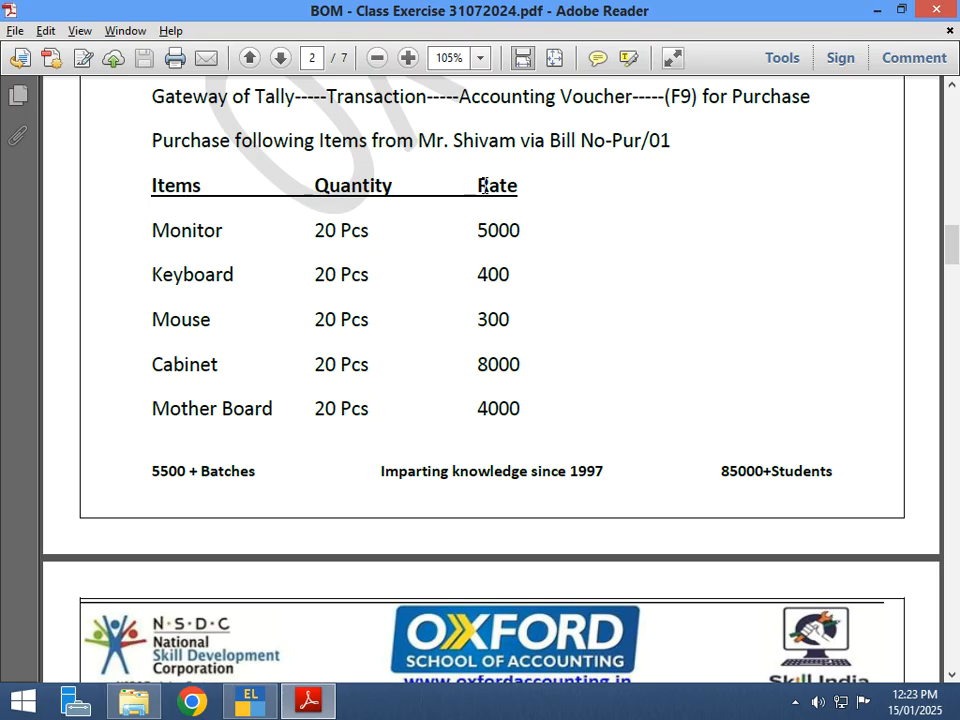
key(alt+Tab)
text(M)
key(Down)
key(Down)
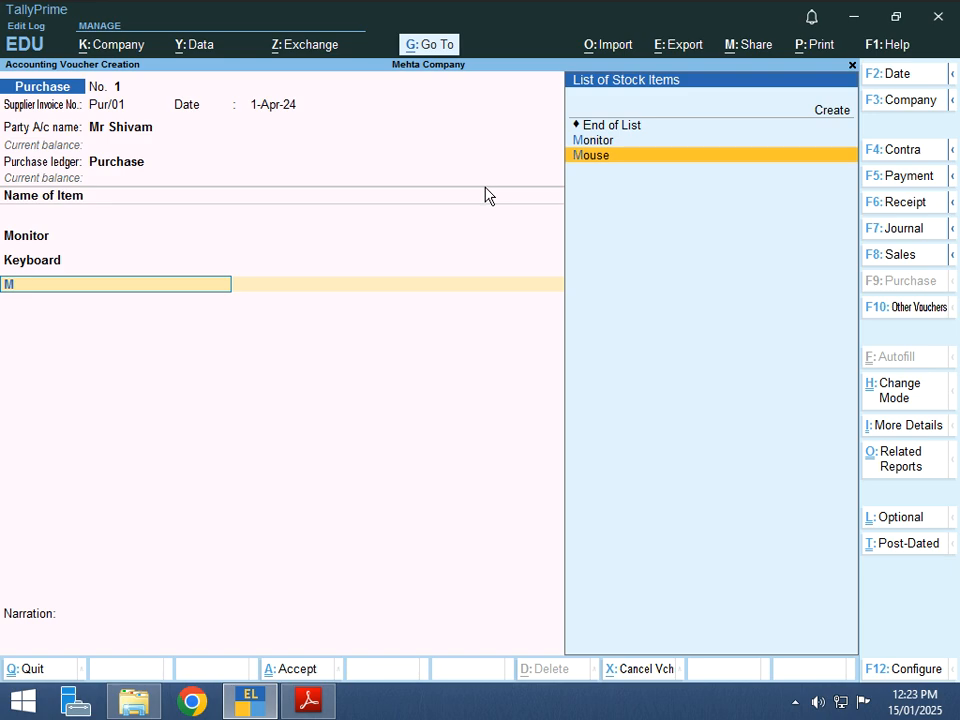
key(Return)
key(alt+Tab)
key(alt+Tab)
text(20)
key(Return)
text(300)
key(Return)
key(Return)
key(Return)
Add Cabinet to the purchase voucher with a quantity of 20 pcs at a rate of 8000
key(alt+Tab)
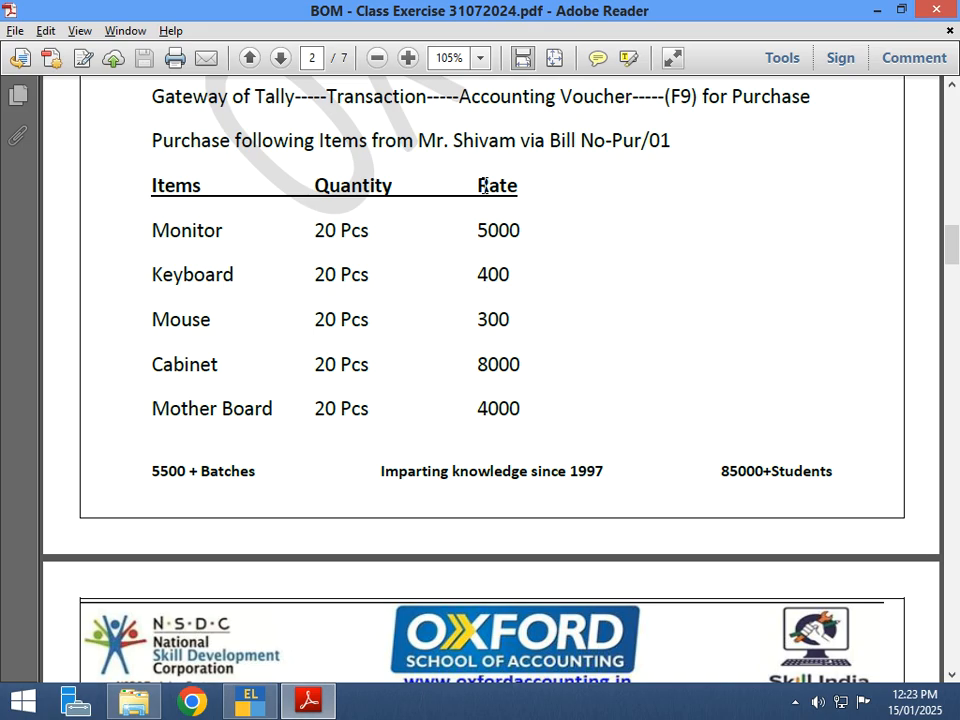
key(alt+Tab)
text(Ca)
key(alt+Tab)
key(alt+Tab)
key(Return)
text(230)
key(BackSpace)
key(BackSpace)
text(0)
key(alt+Tab)
key(alt+Tab)
key(Return)
text(8000)
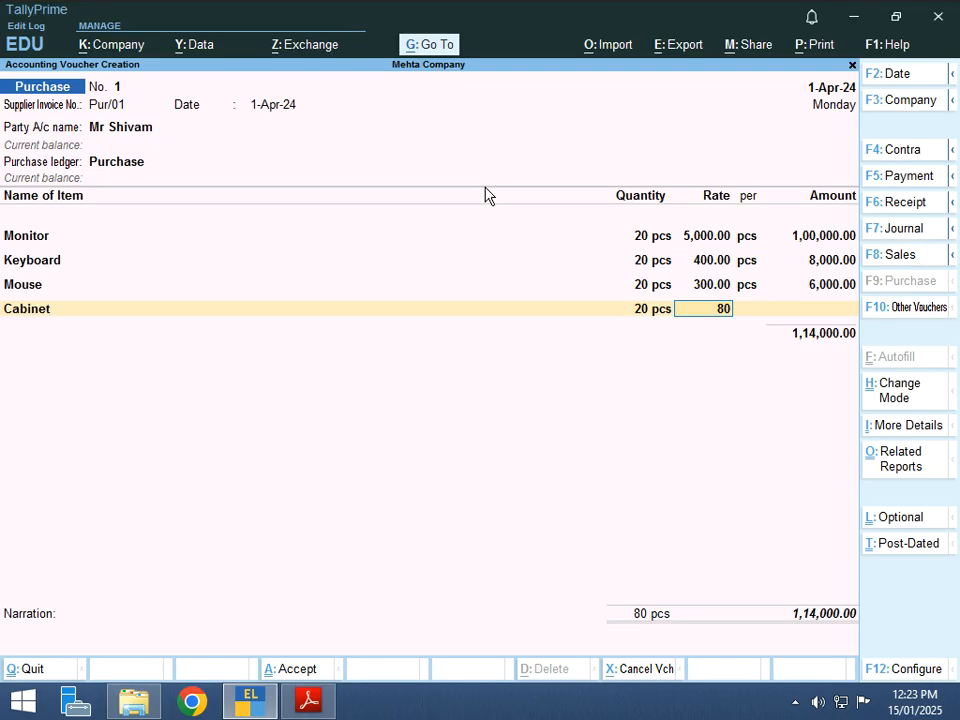
key(Return)
key(alt+Tab)
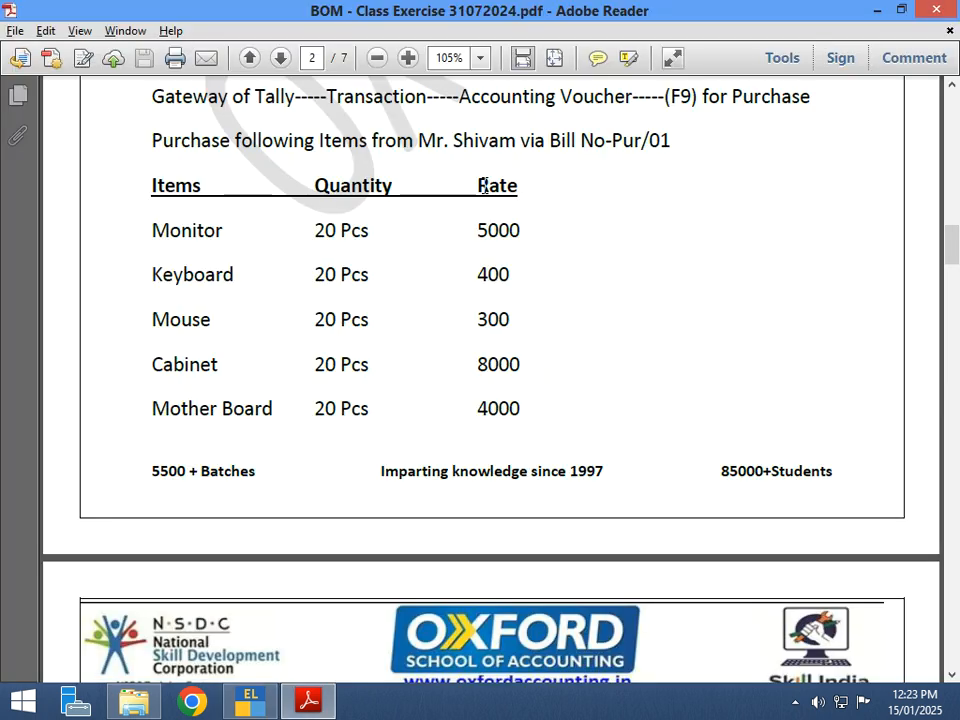
key(alt+Tab)
key(Return)
Try to add the motherboard from the existing stock items, and check its name in the assignment's stock item table
text(Mo)
key(Return)
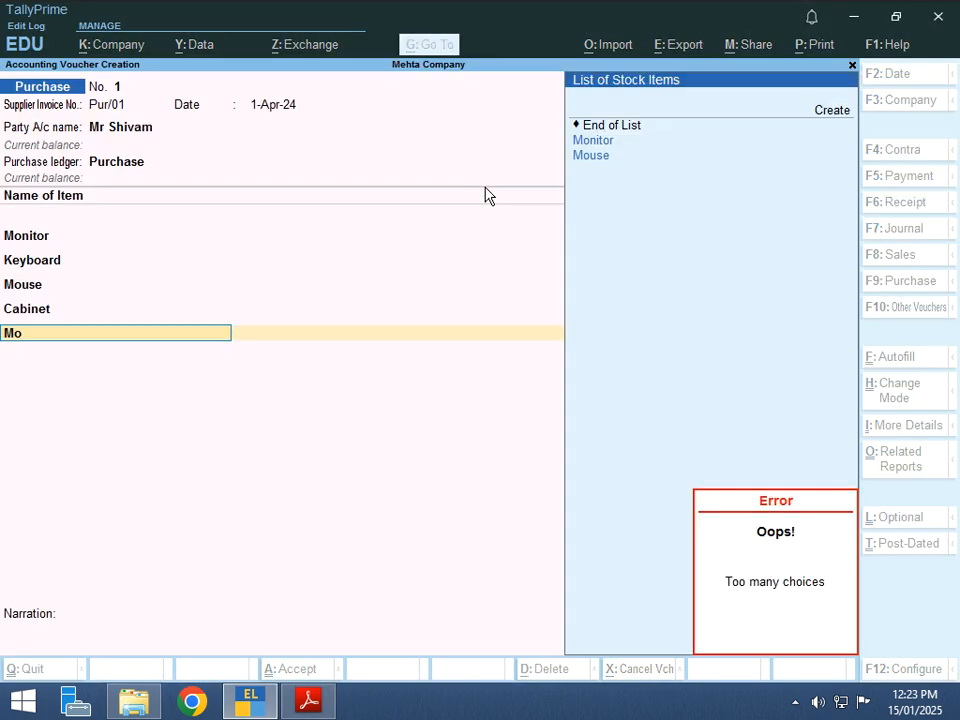
key(BackSpace)
key(alt+Tab)
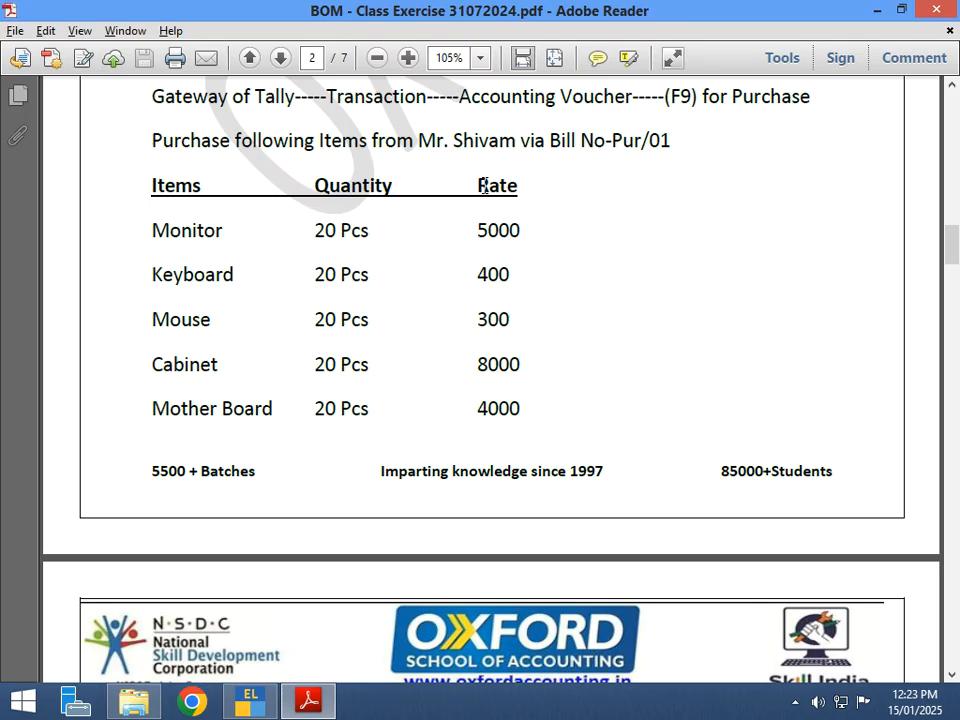
scroll(484, 186, up, 10)
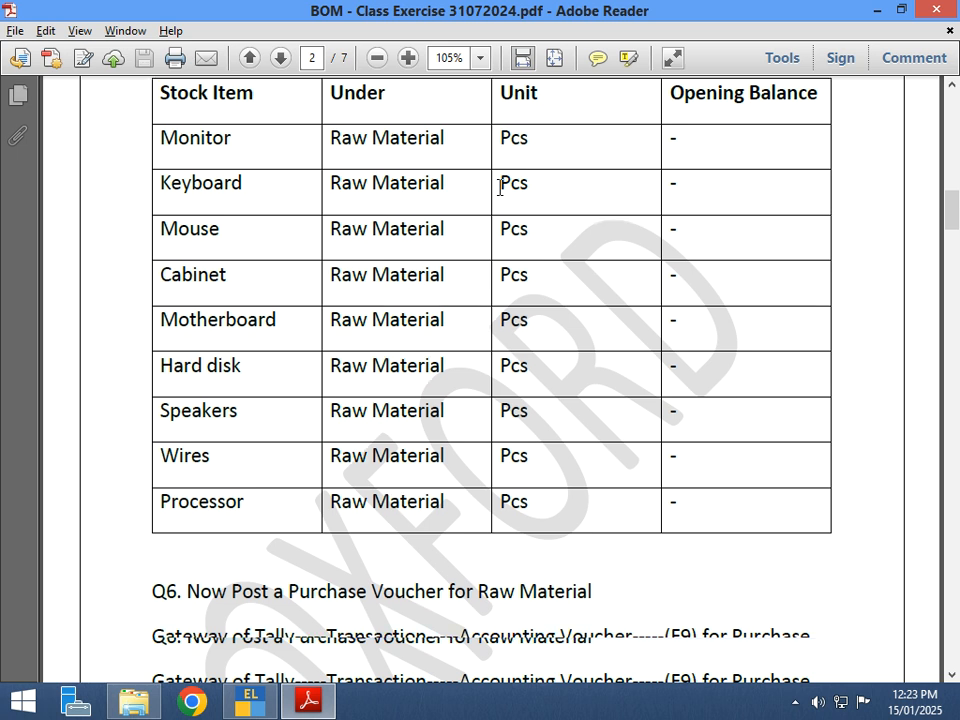
scroll(499, 188, down, 10)
key(alt+Tab)
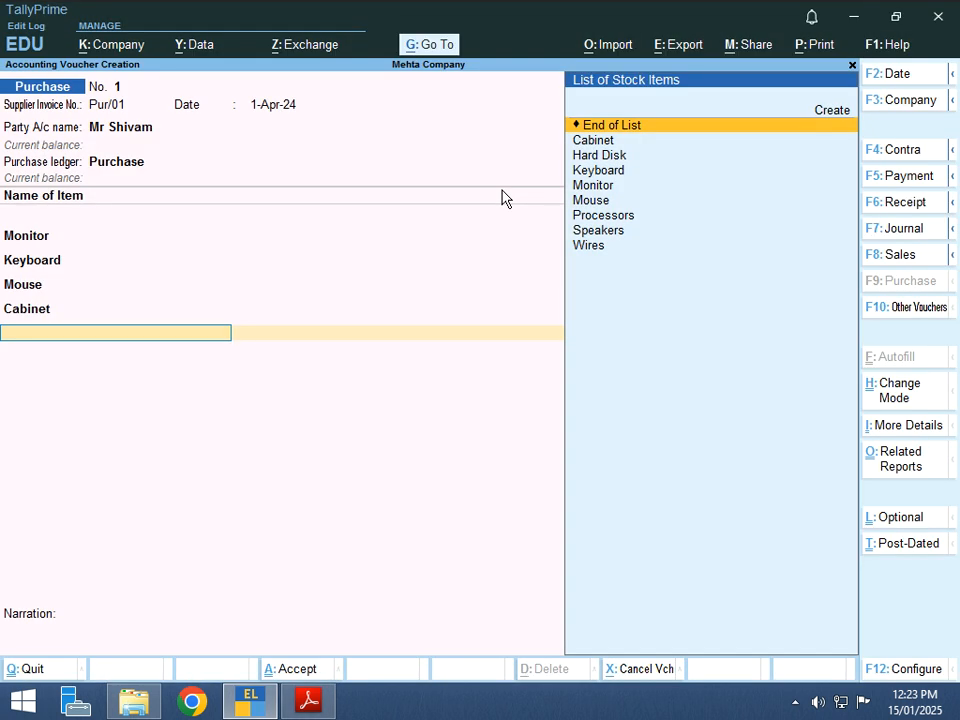
Create the missing stock item Mother Board under Raw Material with the unit pcs from within the voucher
key(alt+c)
text(Motyher)
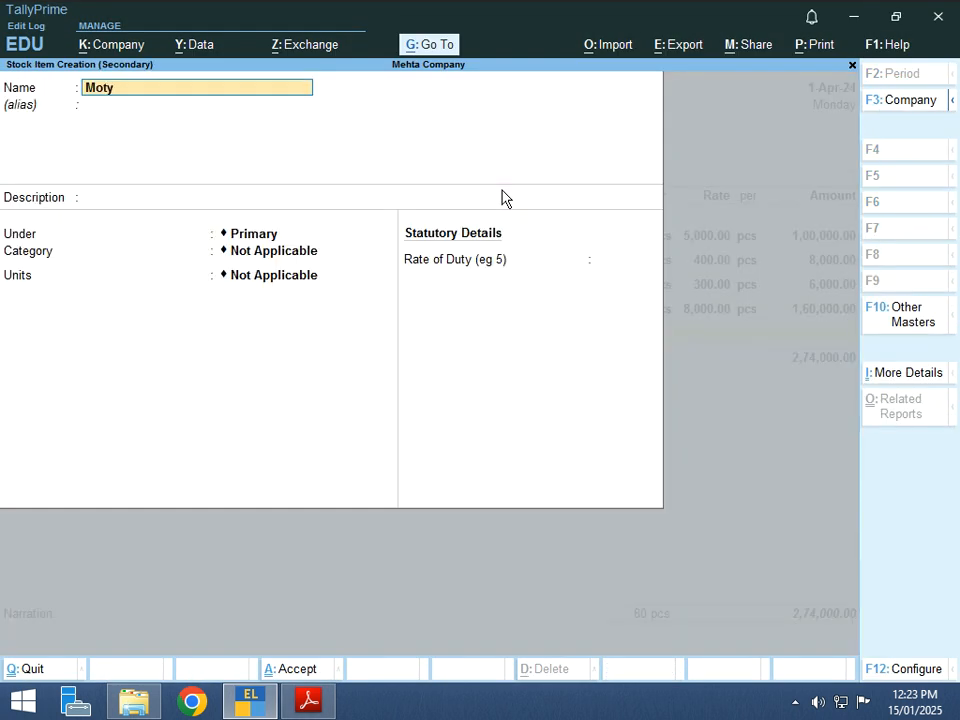
key(BackSpace)
key(BackSpace)
text(her Board)
key(Return)
key(Return)
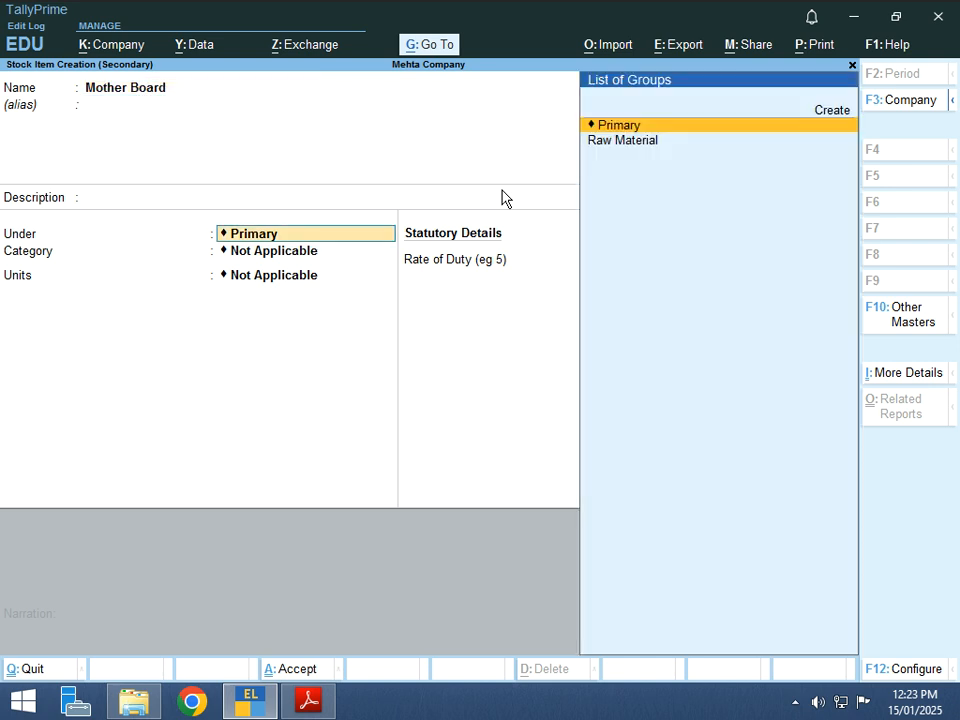
key(Down)
key(Return)
key(ctrl+a)
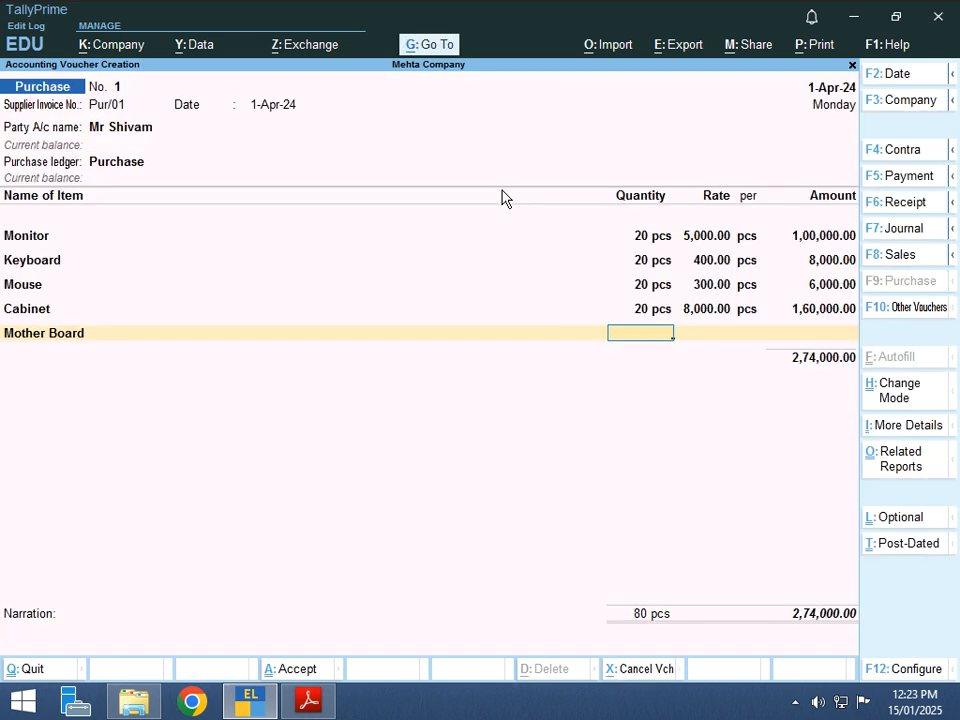
Complete the Mother Board line with a quantity of 20 pcs at a rate of 4000
text(20)
key(alt+Tab)
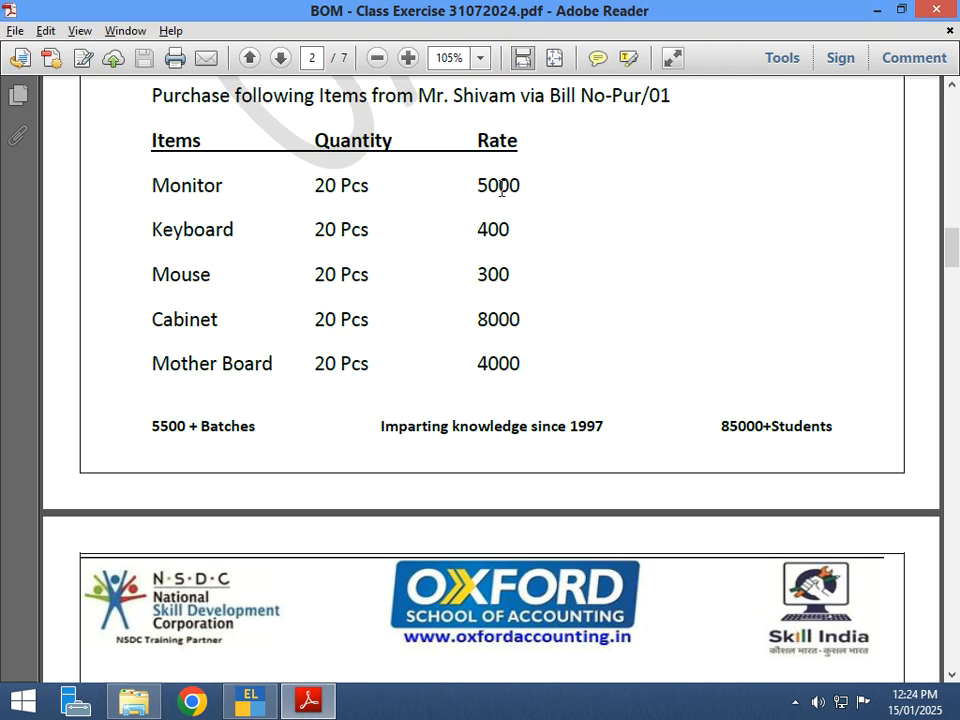
key(alt+Tab)
text(4000)
key(Return)
key(alt+Tab)
scroll(500, 200, down, 5)
key(alt+Tab)
key(Return)
key(Return)
Add Processors to the purchase voucher with a quantity of 20 pcs at a rate of 5000
text(p)
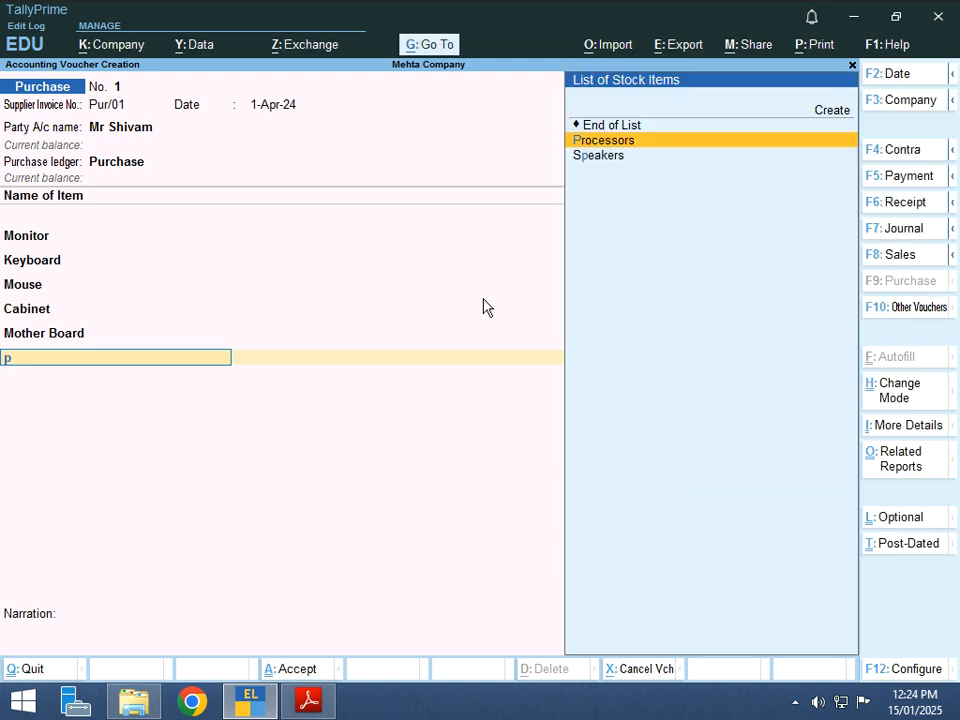
key(Return)
text(20)
key(Return)
key(alt+Tab)
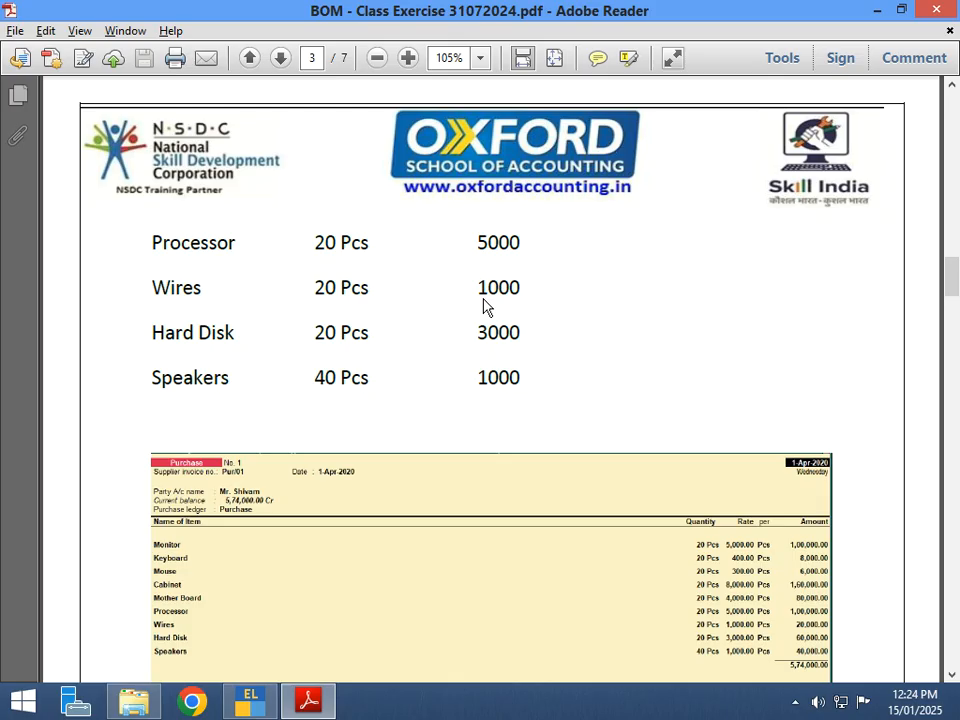
key(alt+Tab)
text(5000)
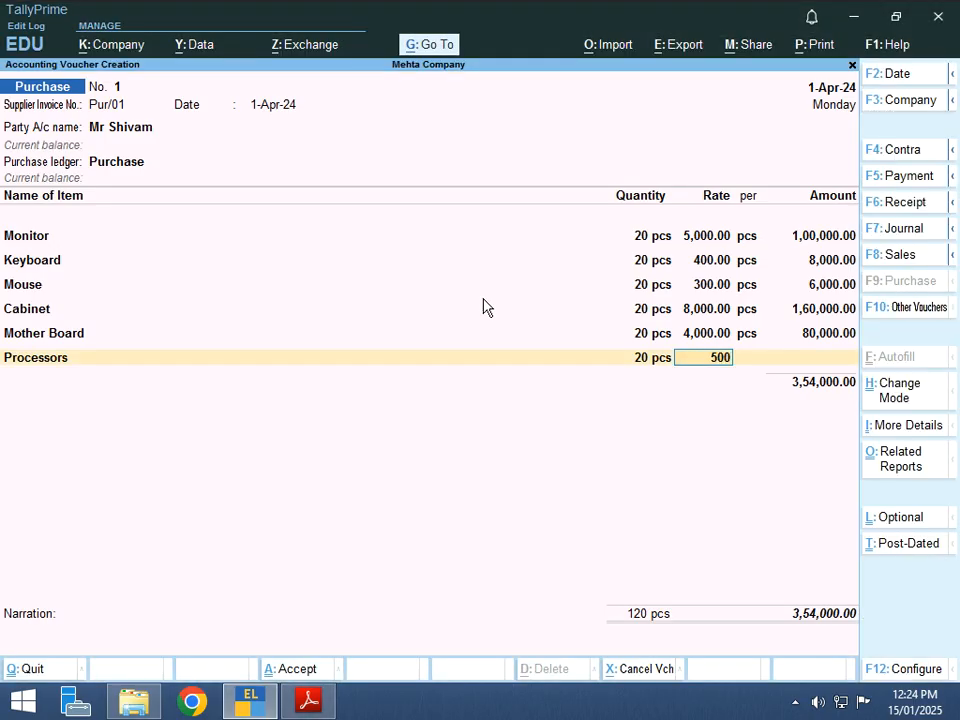
key(Return)
key(Return)
Add Wires to the purchase voucher with a quantity of 20 pcs at a rate of 1000
key(alt+Tab)
key(alt+Tab)
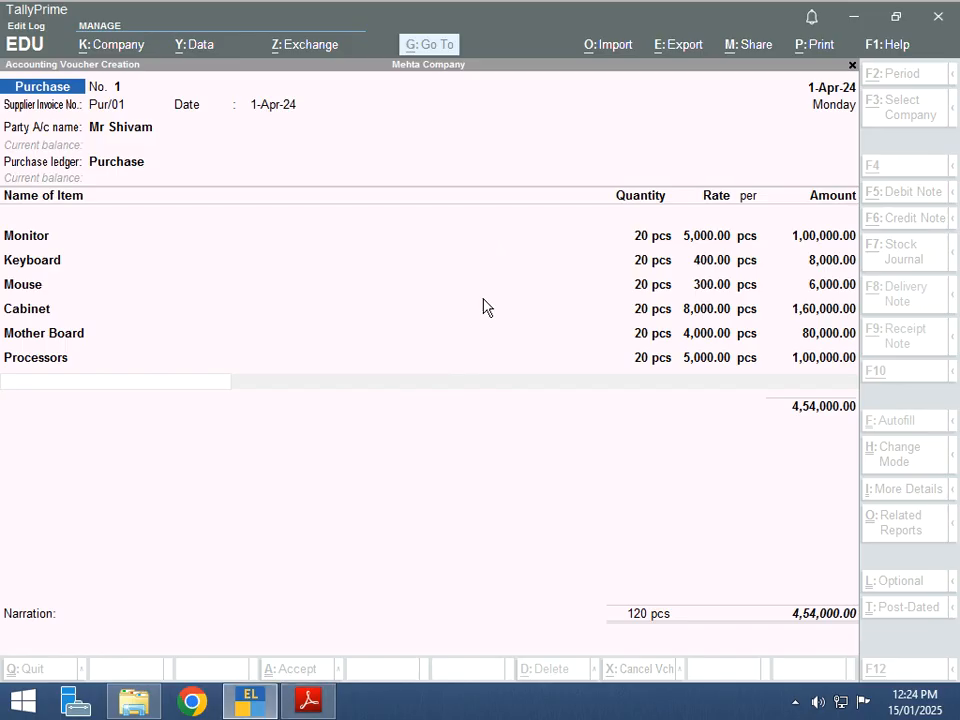
text(Wi)
key(Return)
key(alt+Tab)
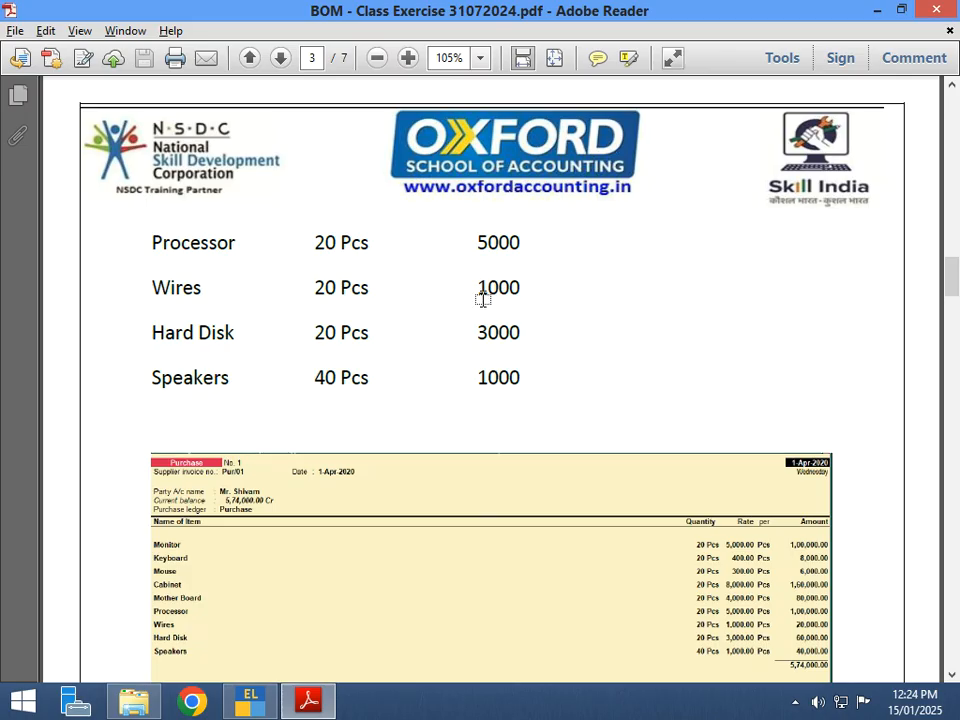
key(alt+Tab)
text(20)
key(Return)
text(1,000)
key(Return)
key(alt+Tab)
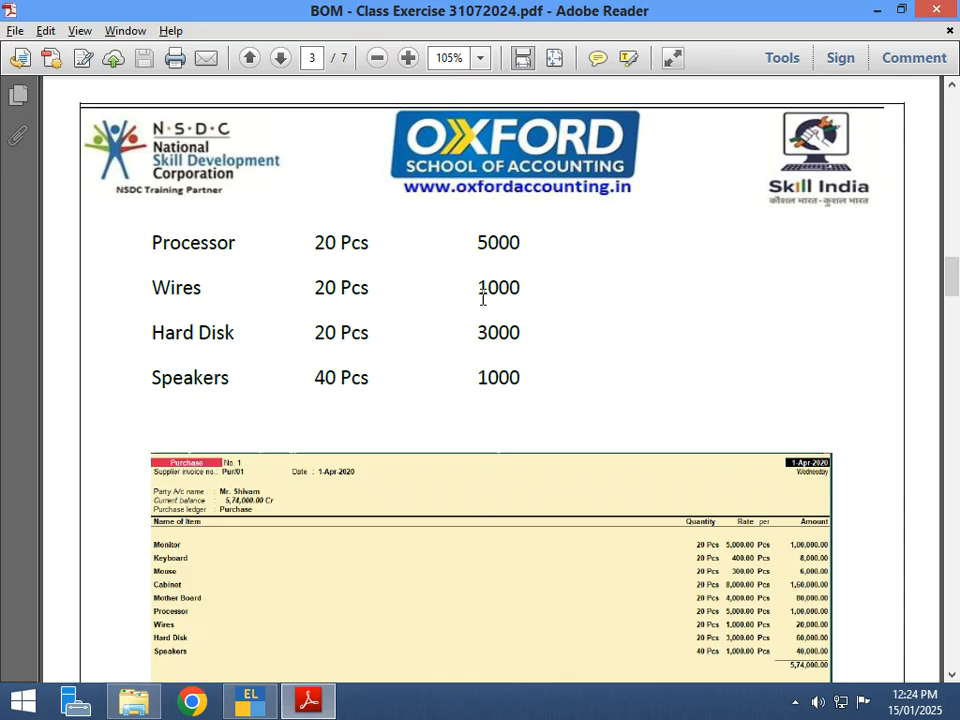
Add Hard Disk to the purchase voucher with a quantity of 20 pcs at a rate of 3000
key(alt+Tab)
key(Return)
text(H)
key(Return)
key(alt+Tab)
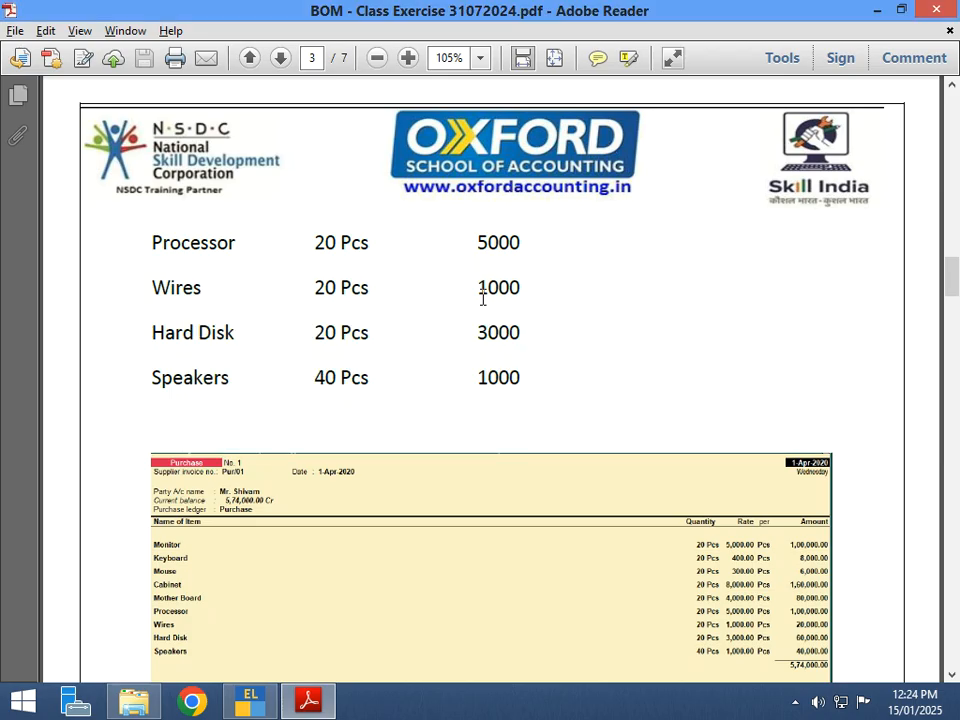
key(alt+Tab)
text(20)
key(Return)
key(alt+Tab)
key(alt+Tab)
text(3000)
key(Return)
key(Return)
Add Speakers to the purchase voucher with a quantity of 40 pcs at a rate of 1000
key(alt+Tab)
key(alt+Tab)
text(Sp)
key(Return)
key(alt+Tab)
key(alt+Tab)
text(40)
key(Return)
key(alt+Tab)
key(alt+Tab)
text(1,000)
key(Return)
key(Return)
key(Return)
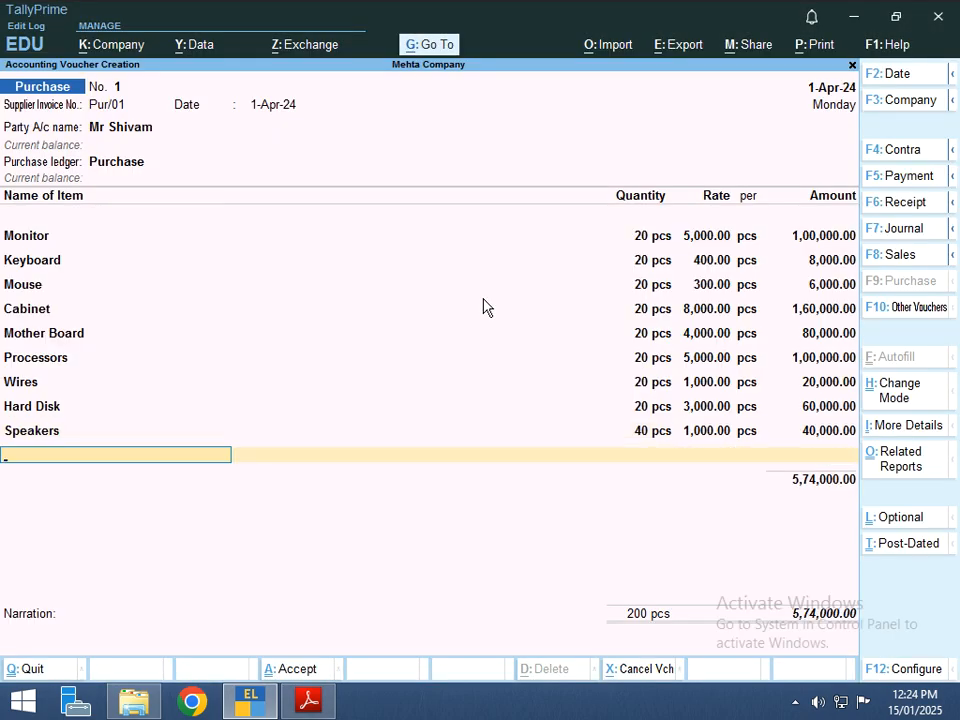
End the item list, enter a narration for goods purchased from the supplier, and save the purchase voucher
key(Return)
text(bring)
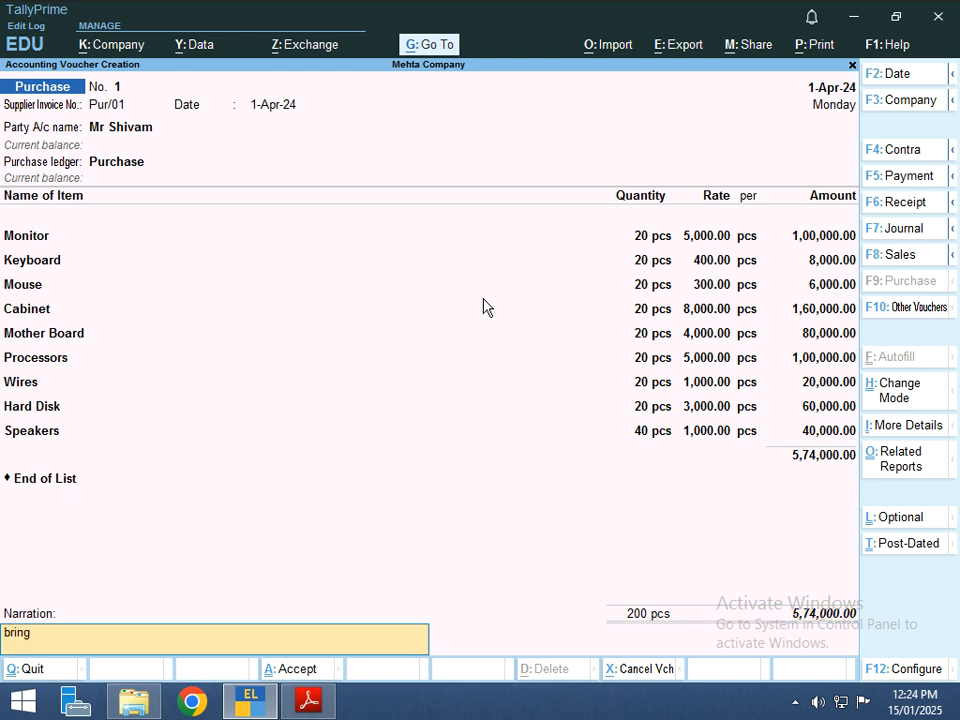
text(g goofds)
key(BackSpace)
key(BackSpace)
key(BackSpace)
key(BackSpace)
key(BackSpace)
key(BackSpace)
text(ds purfchase)
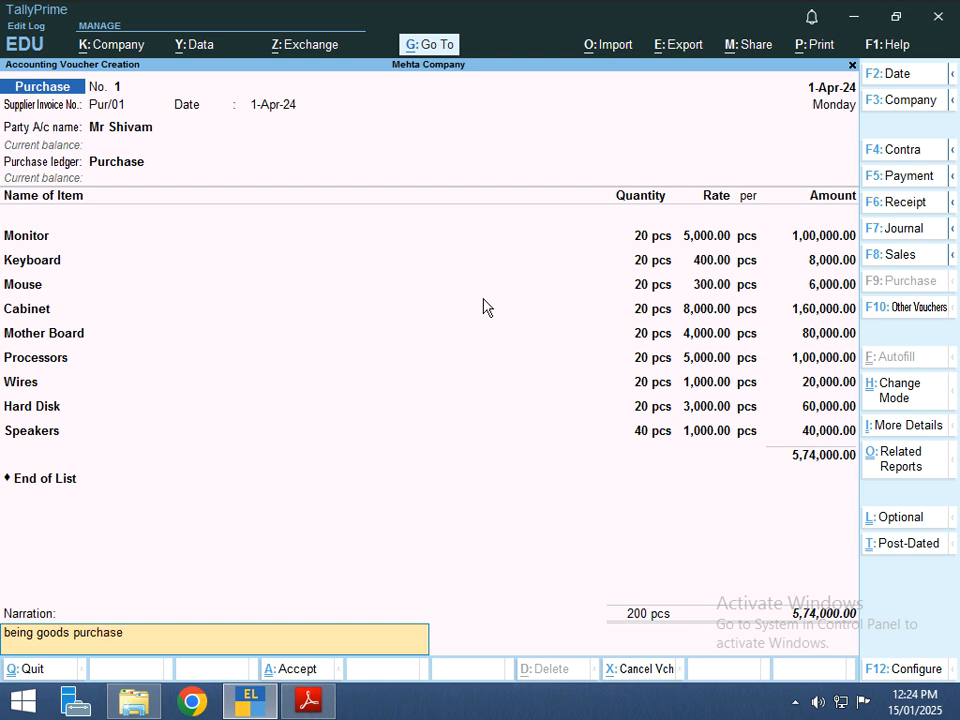
text(om shbam)
key(BackSpace)
key(BackSpace)
key(Return)
key(Return)
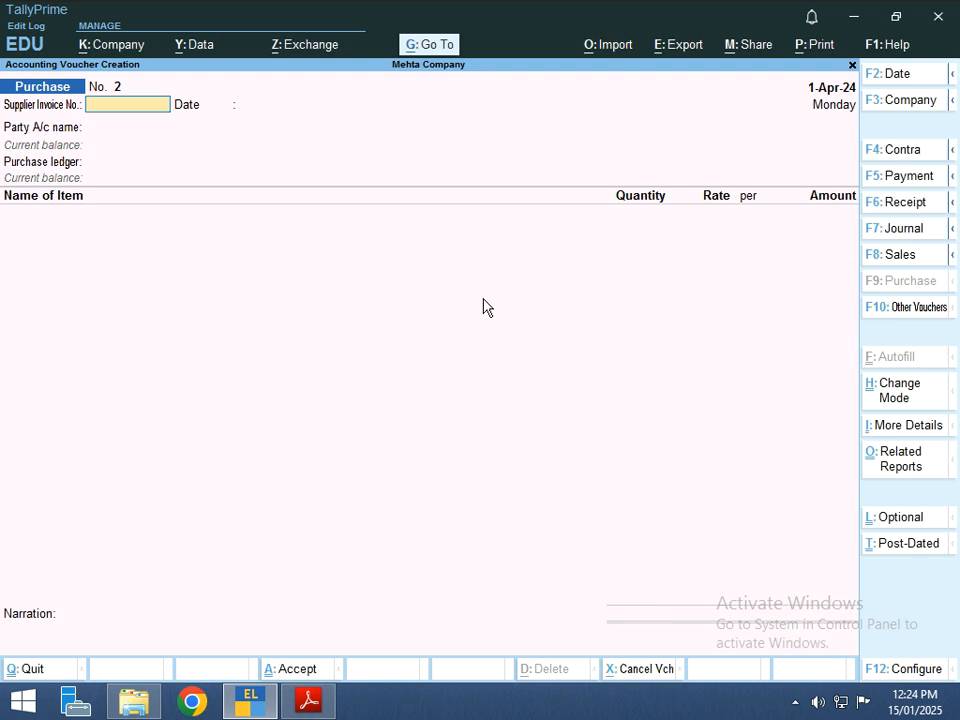
Open the Stock Summary with Raw Material expanded in detail and compare it with the Q7 report in the exercise PDF
key(Escape)
key(Down)
key(Down)
key(Down)
key(Down)
key(Down)
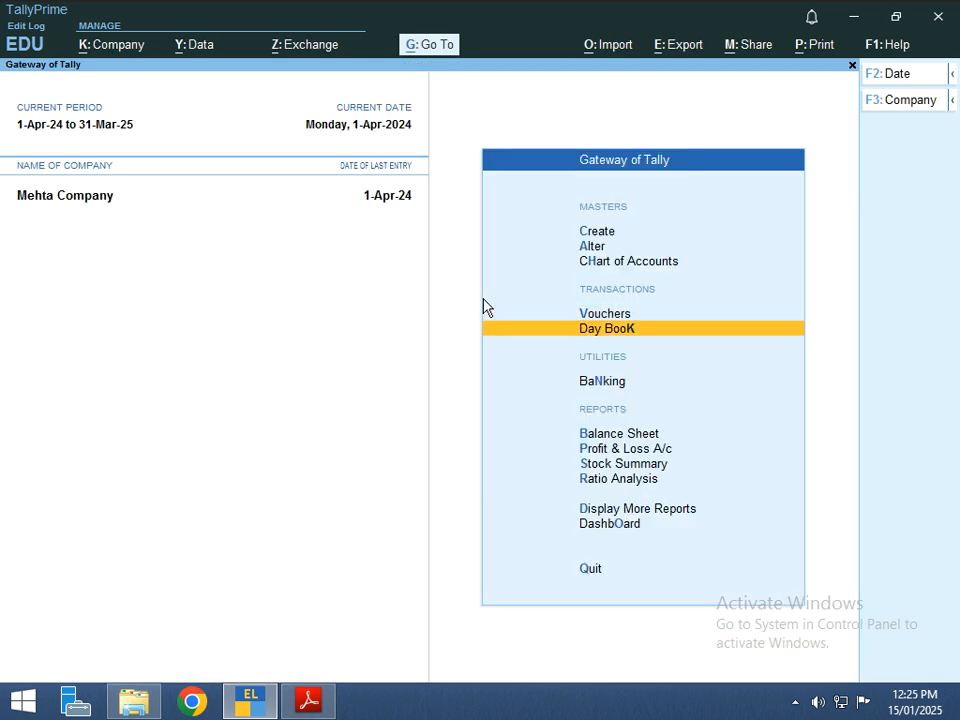
key(Return)
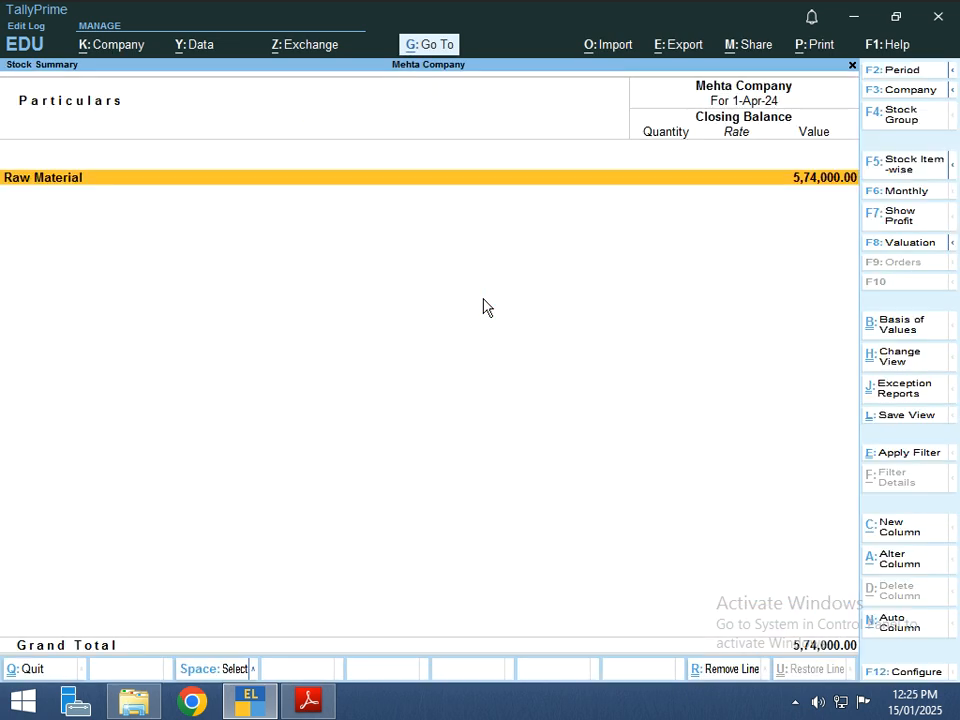
key(alt+F5)
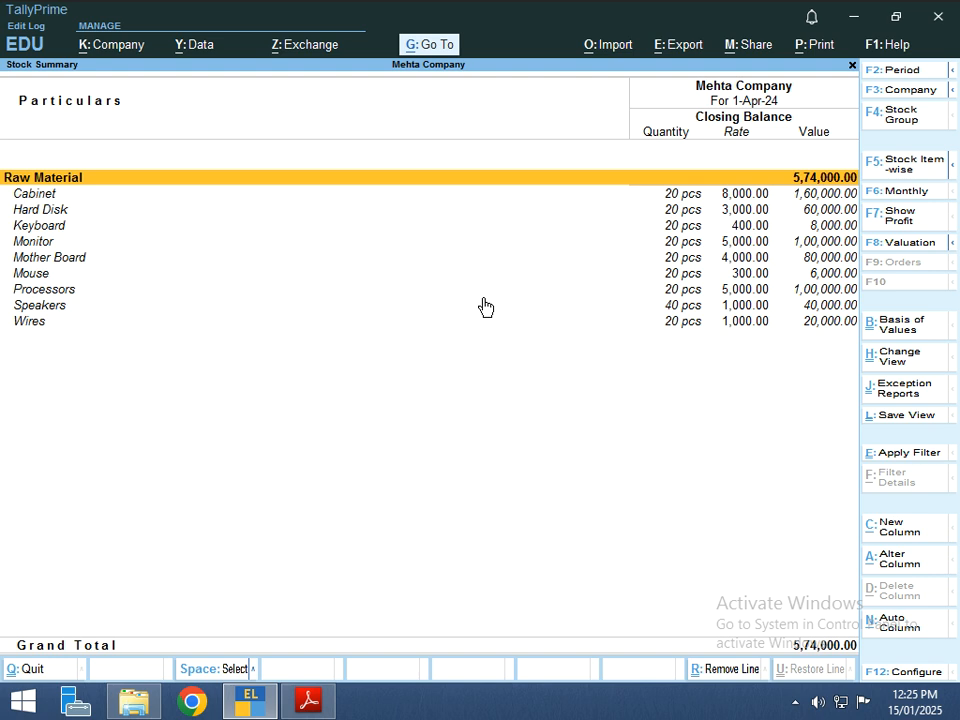
key(alt+Tab)
scroll(375, 289, down, 10)
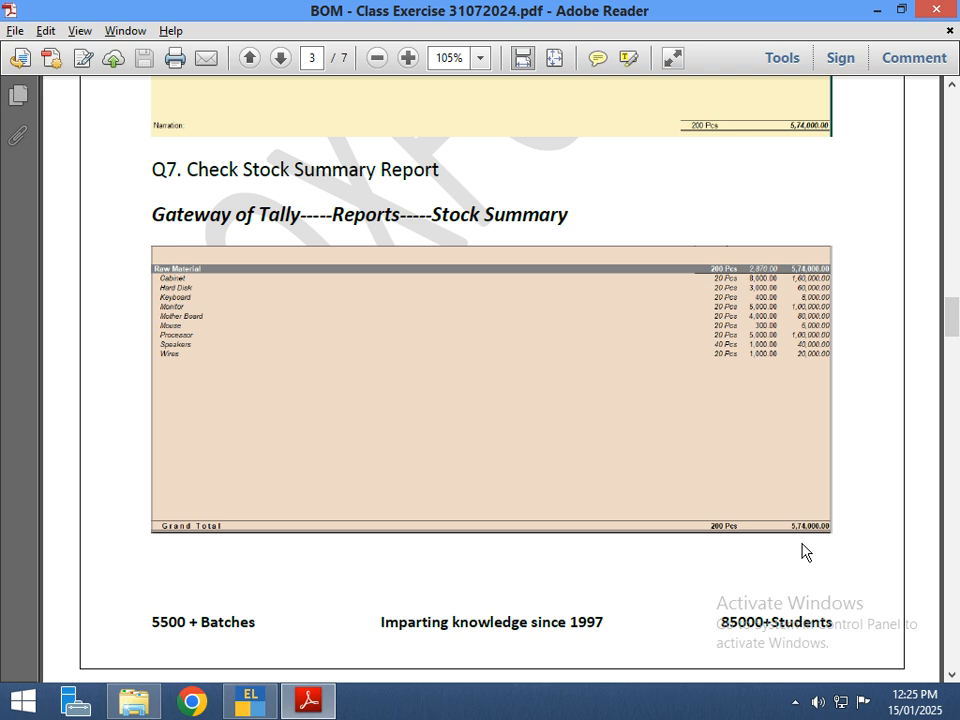
key(alt+Tab)
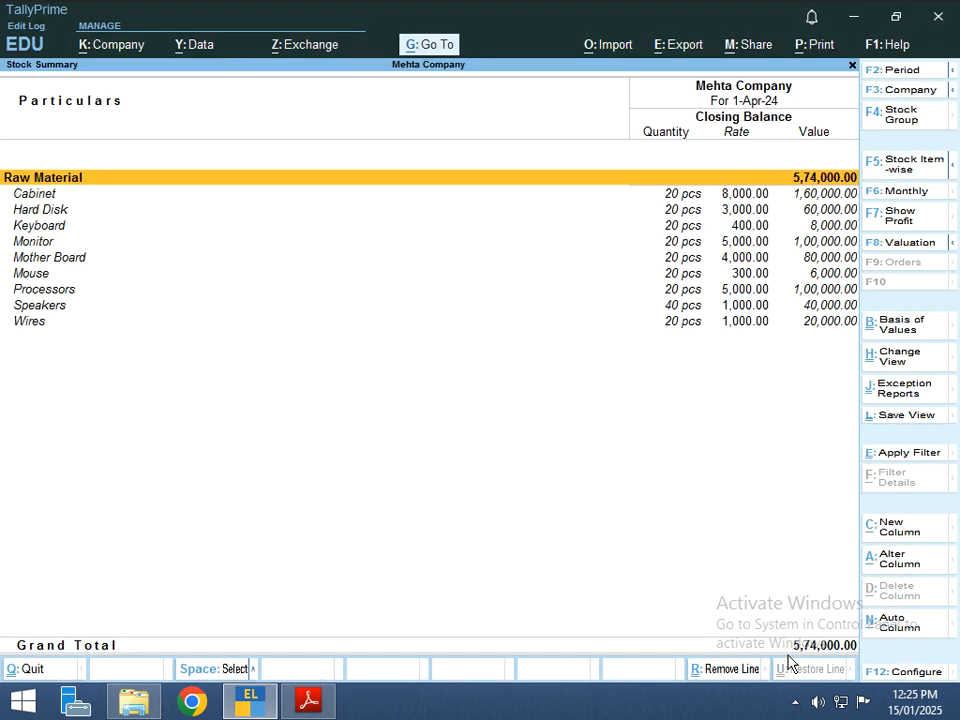
Read the Q8 instructions in the exercise PDF on creating the Computer stock item and its bill of materials
key(alt+Tab)
scroll(486, 492, down, 10)
scroll(486, 491, down, 4)
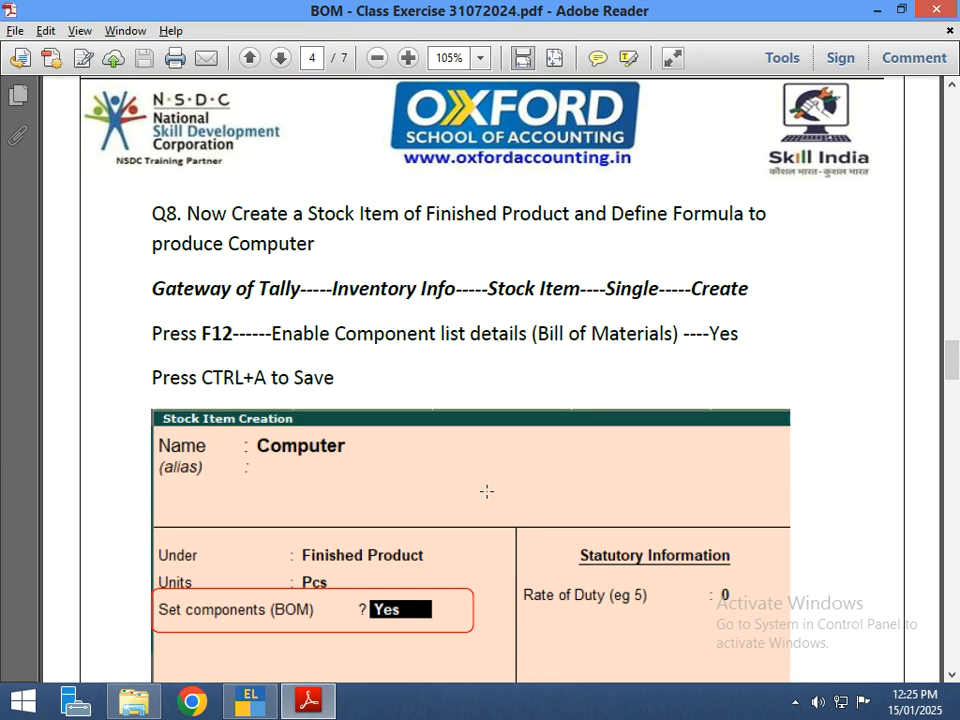
scroll(486, 491, up, 2)
scroll(523, 466, up, 1)
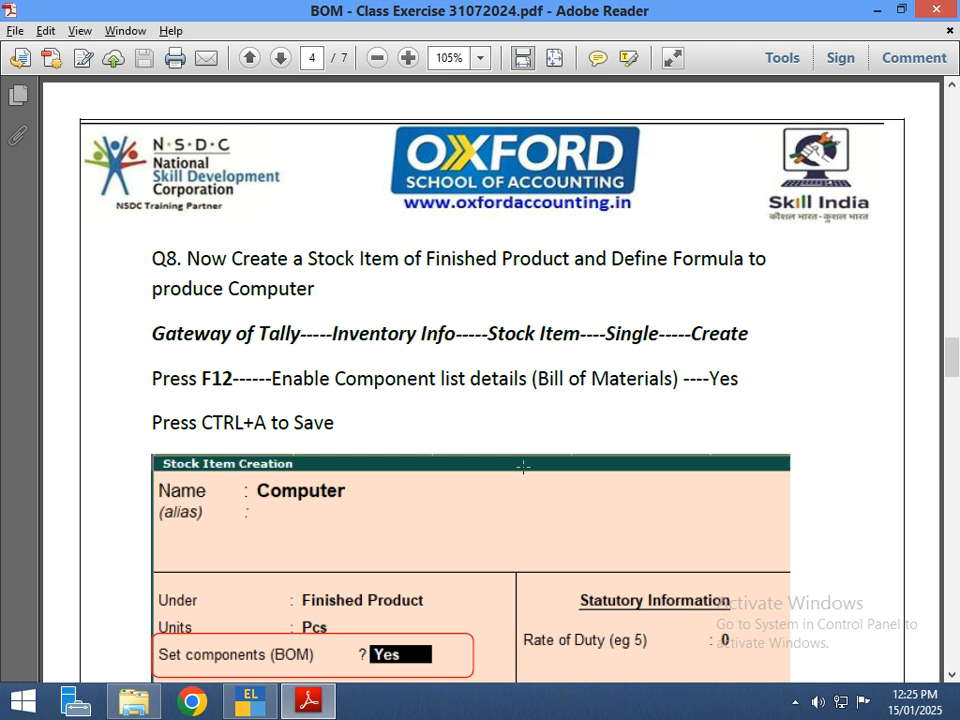
scroll(523, 466, down, 6)
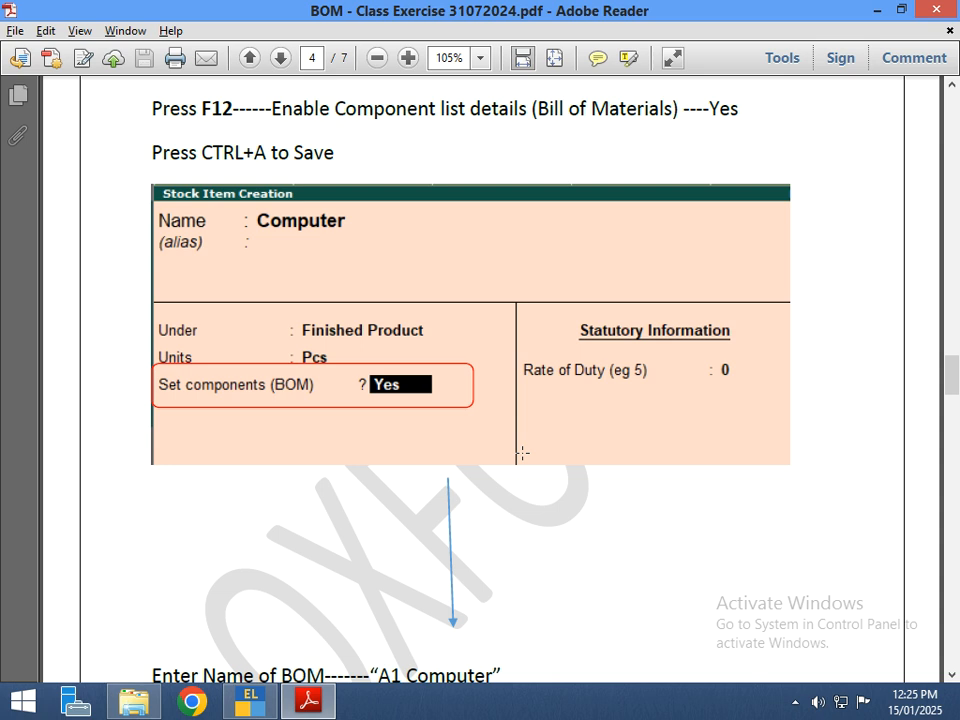
scroll(522, 453, down, 9)
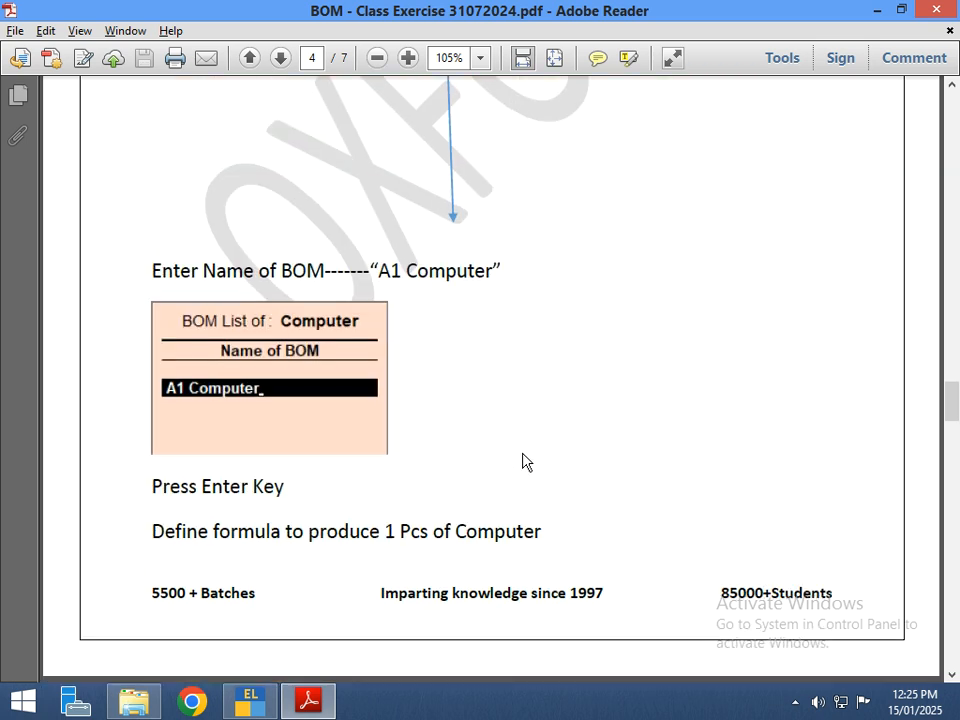
scroll(525, 457, down, 3)
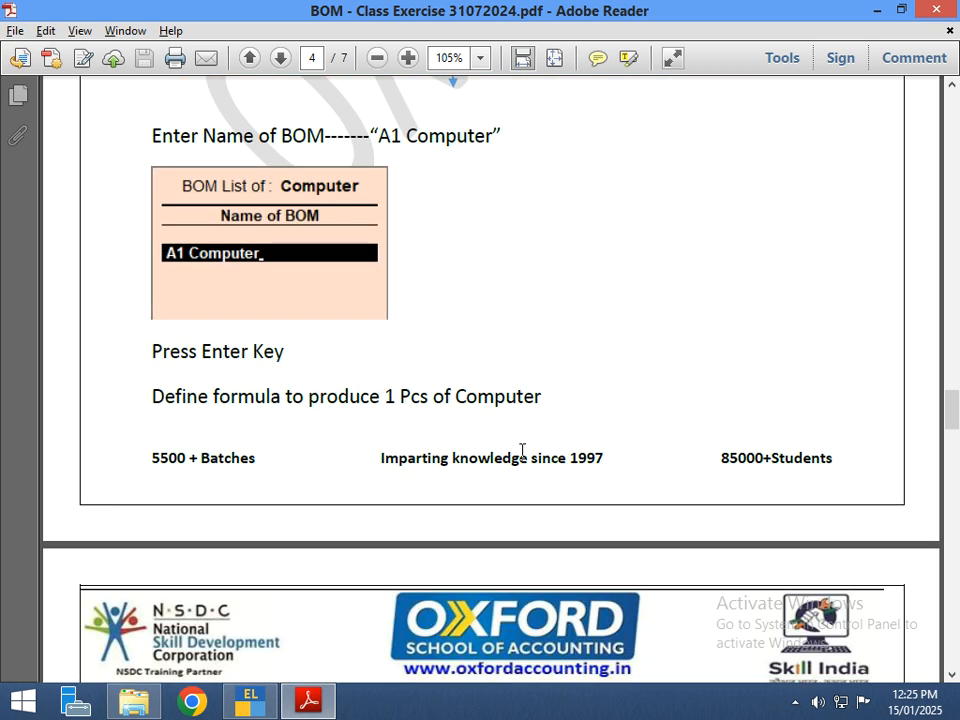
scroll(374, 357, down, 5)
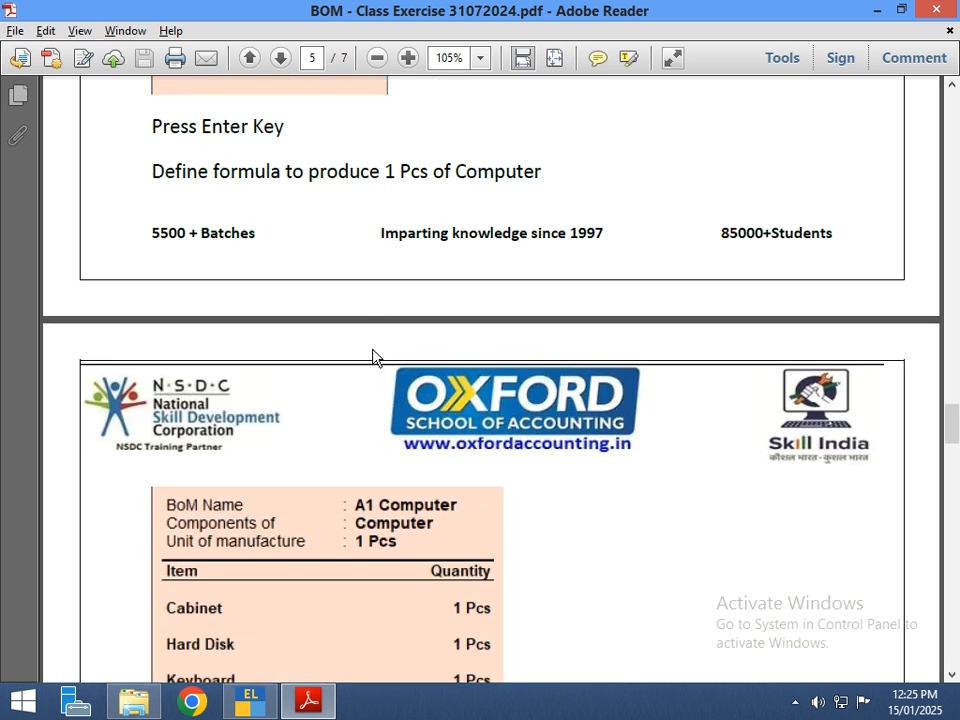
scroll(372, 357, up, 20)
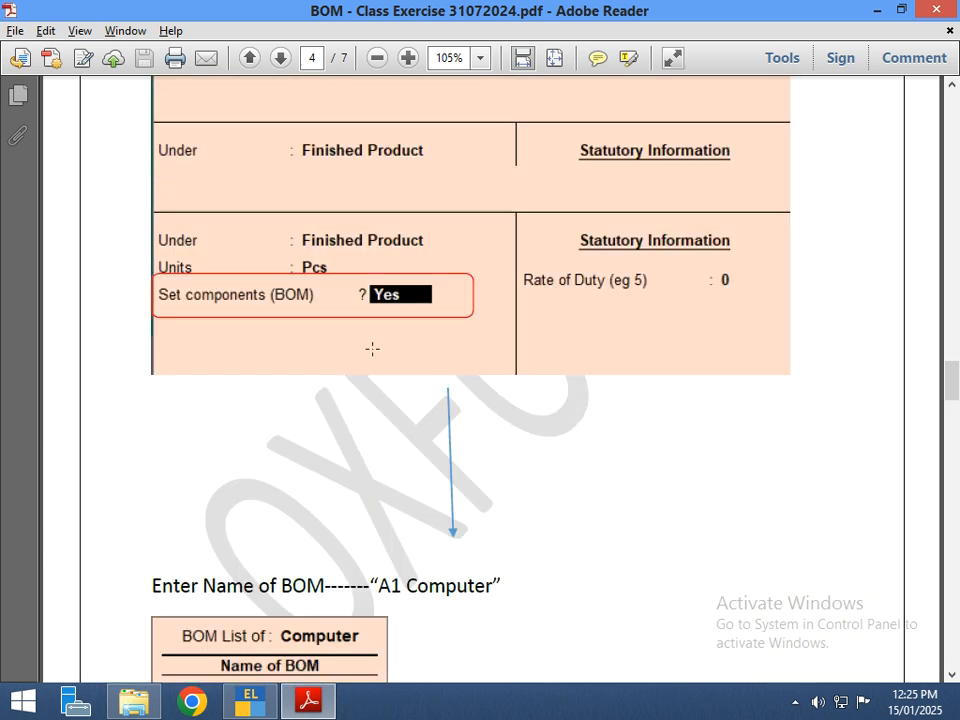
Switch back to TallyPrime, leave the Stock Summary and open the creation form for a new stock item
key(alt+Tab)
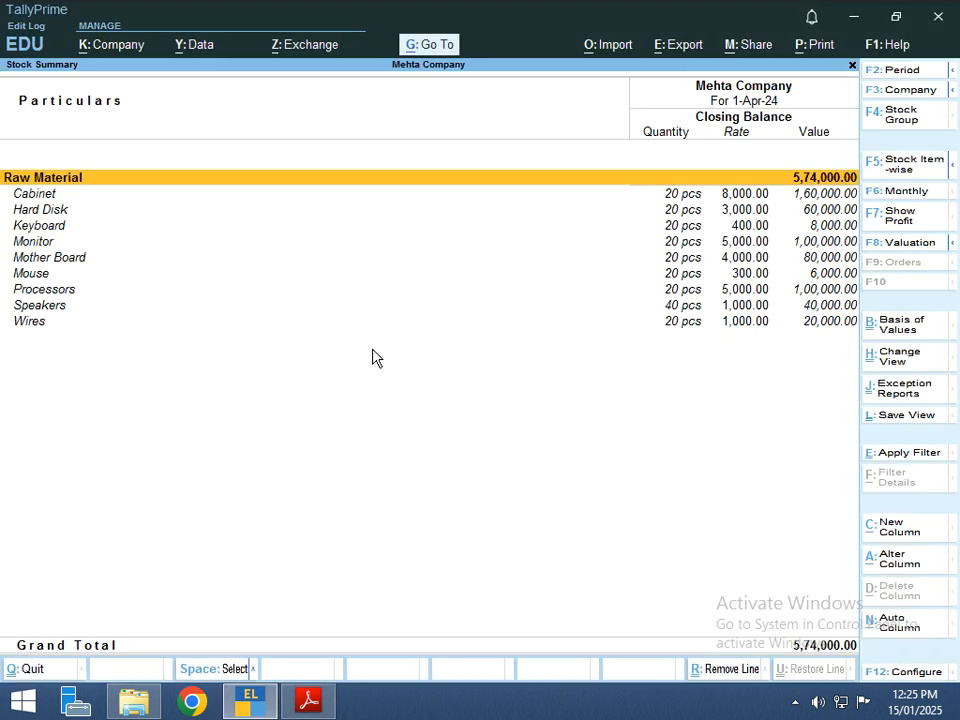
key(Escape)
key(Up)
key(Up)
key(Up)
key(Up)
key(Up)
key(Up)
key(Up)
key(Up)
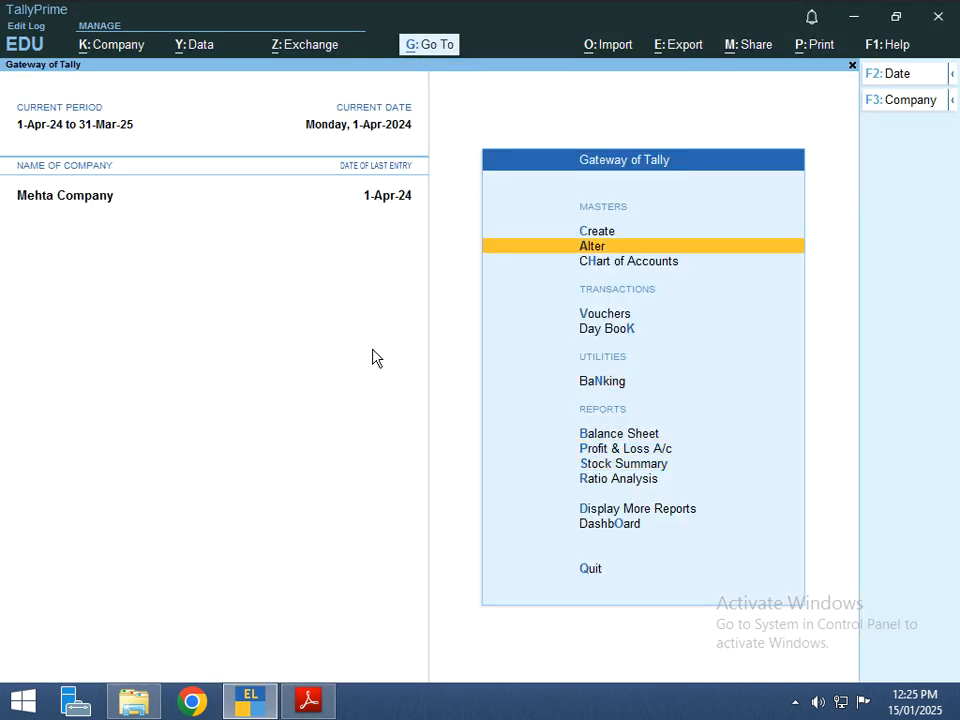
key(Return)
key(Down)
key(Down)
key(Down)
key(Down)
key(Down)
key(Down)
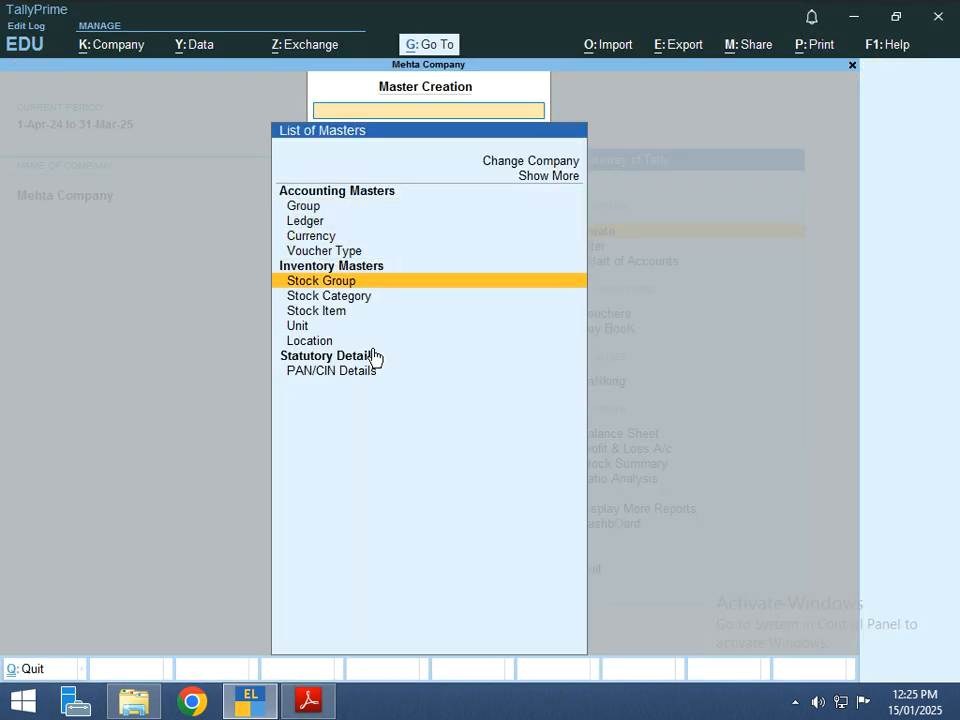
key(Return)
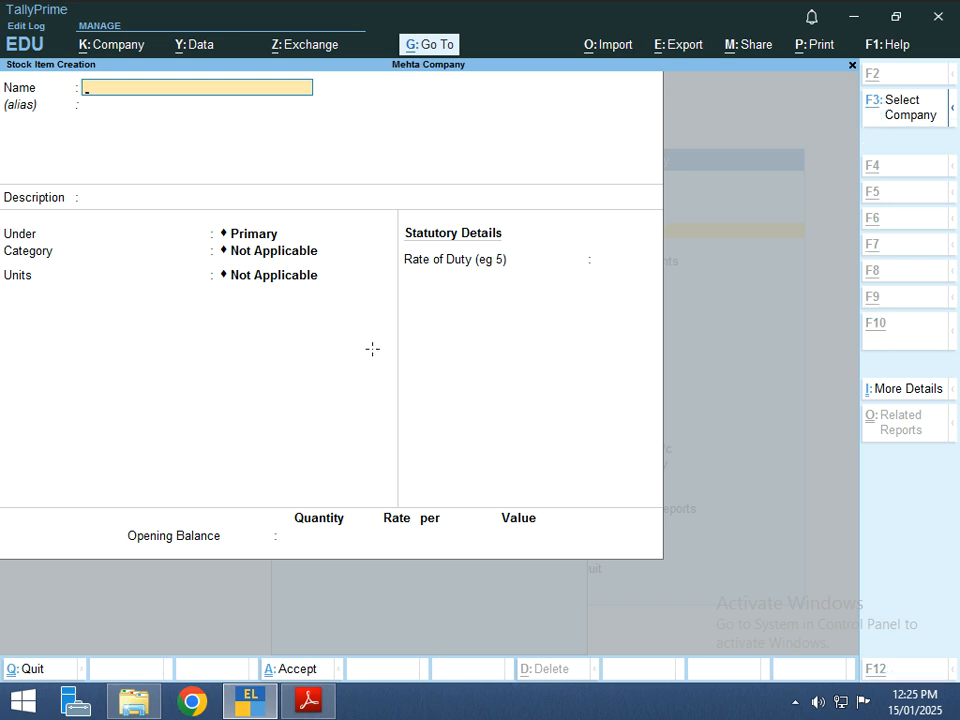
Name the new stock item Computer, as given in Q8 of the exercise PDF
key(alt+Tab)
scroll(375, 336, down, 2)
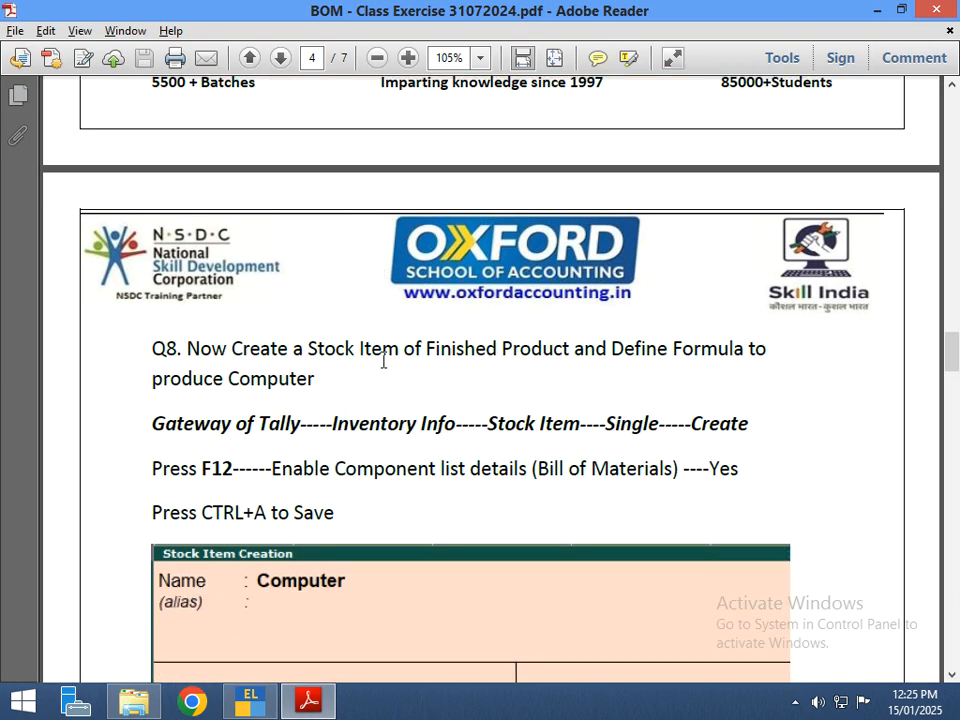
key(alt+Tab)
text(Comp)
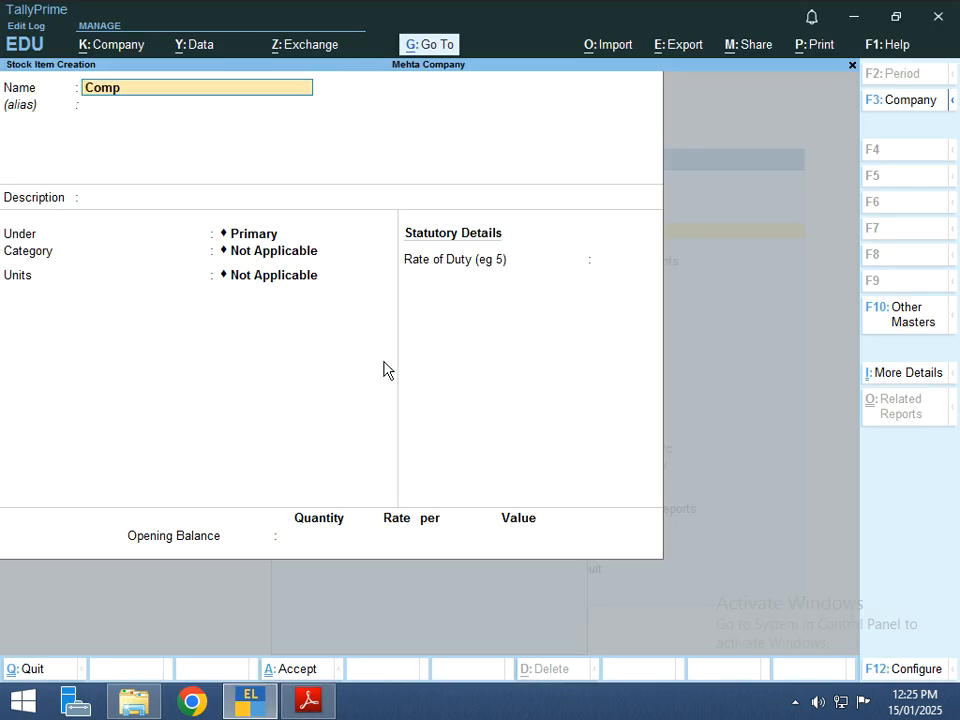
text(uter)
key(Return)
key(Return)
Create the stock group Finished Product from within the item form, using the name from Q8, and place Computer under it
key(alt+Tab)
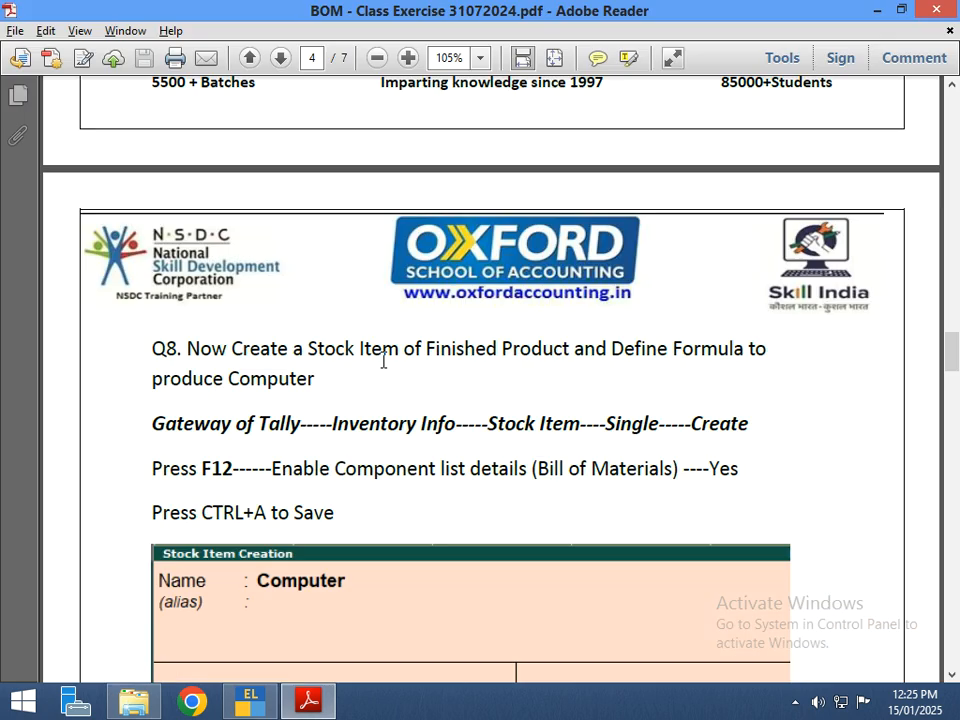
scroll(385, 364, up, 3)
scroll(386, 360, down, 2)
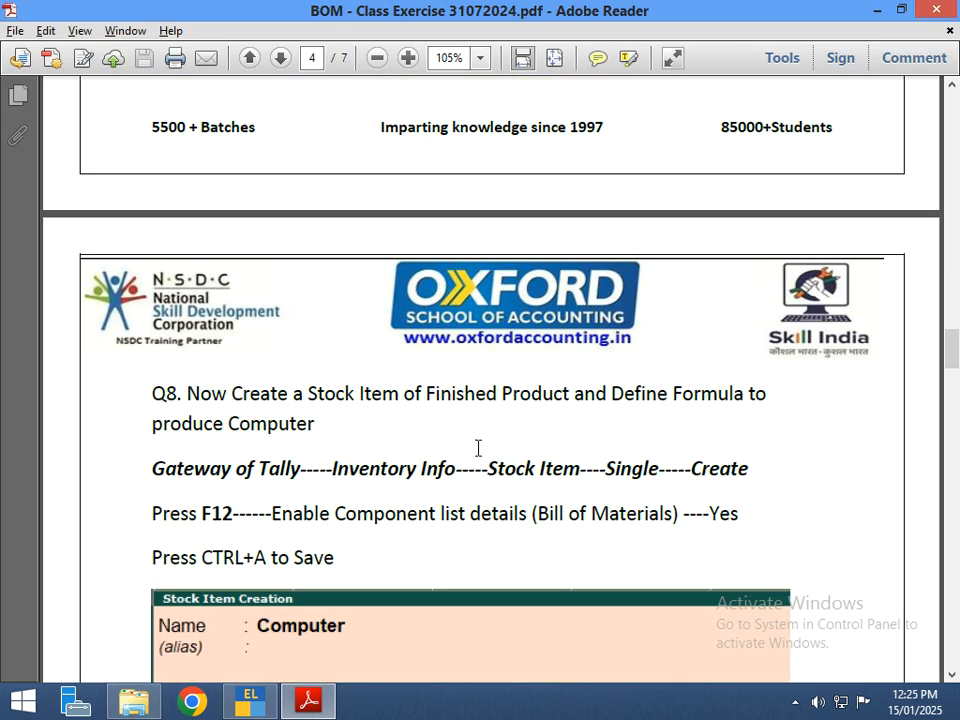
drag(429, 400, 560, 398)
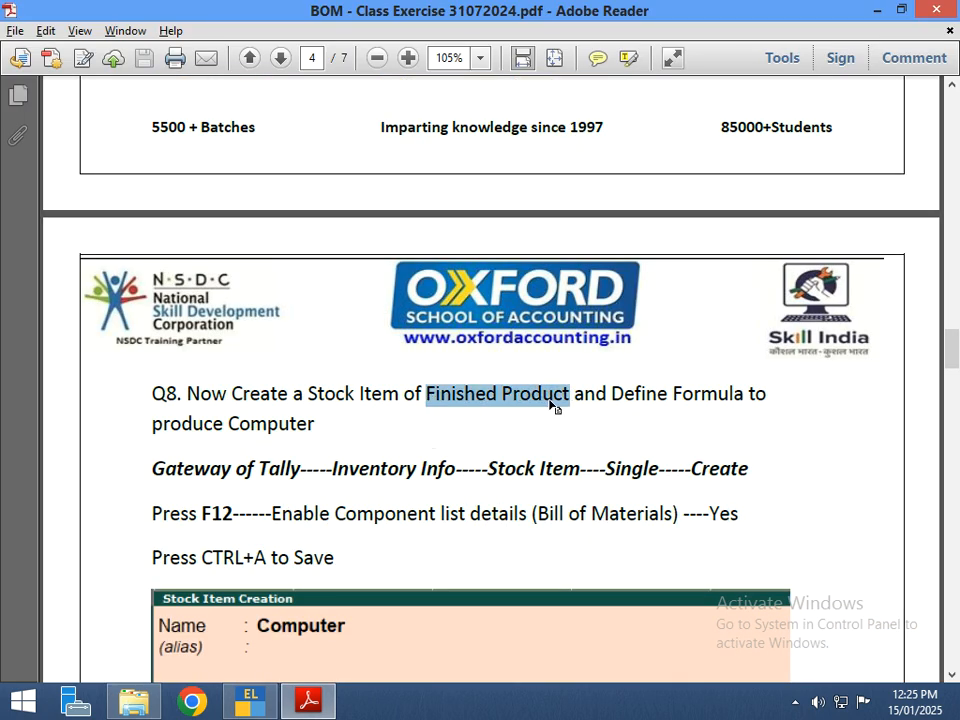
key(alt+Tab)
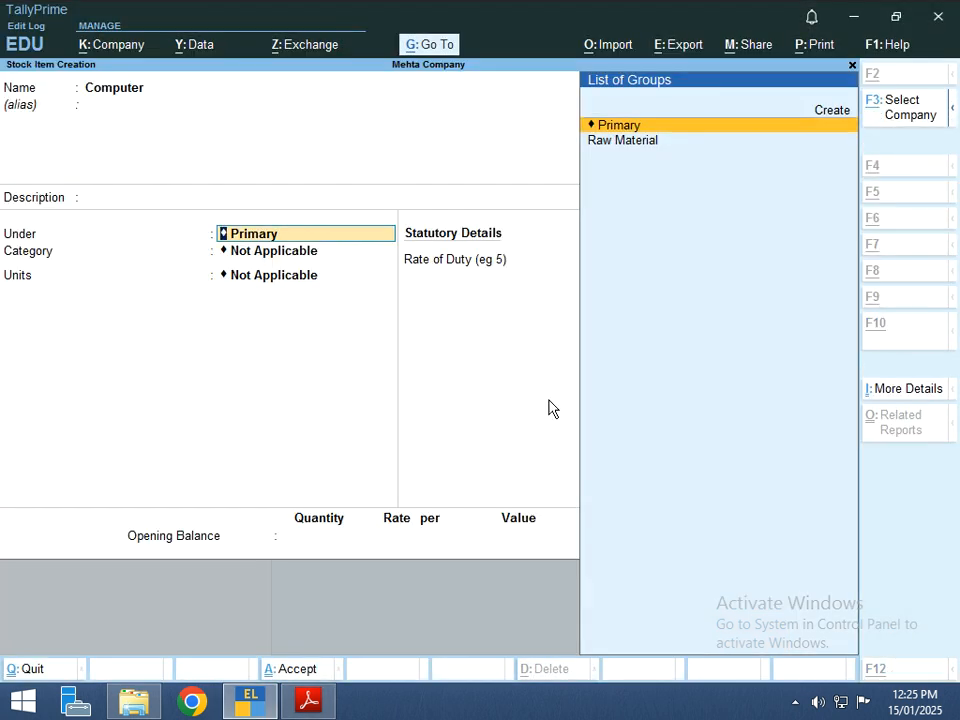
key(alt+c)
key(ctrl+alt+v)
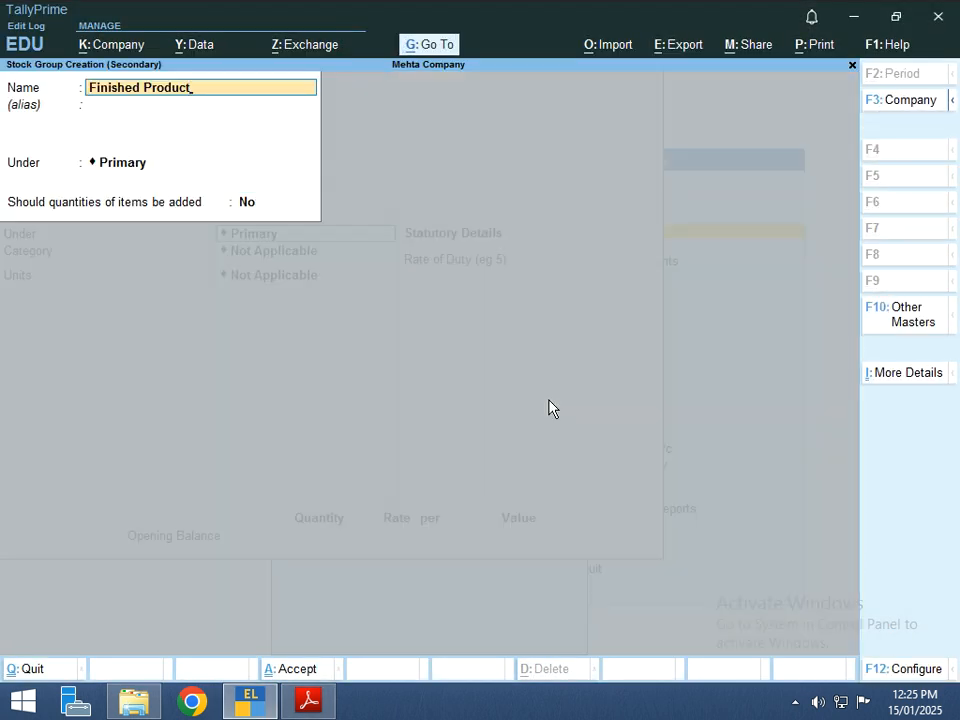
key(ctrl+a)
Set the Computer item's unit to pcs and leave the alternate unit as Not Applicable
key(Return)
text(pcs)
key(Return)
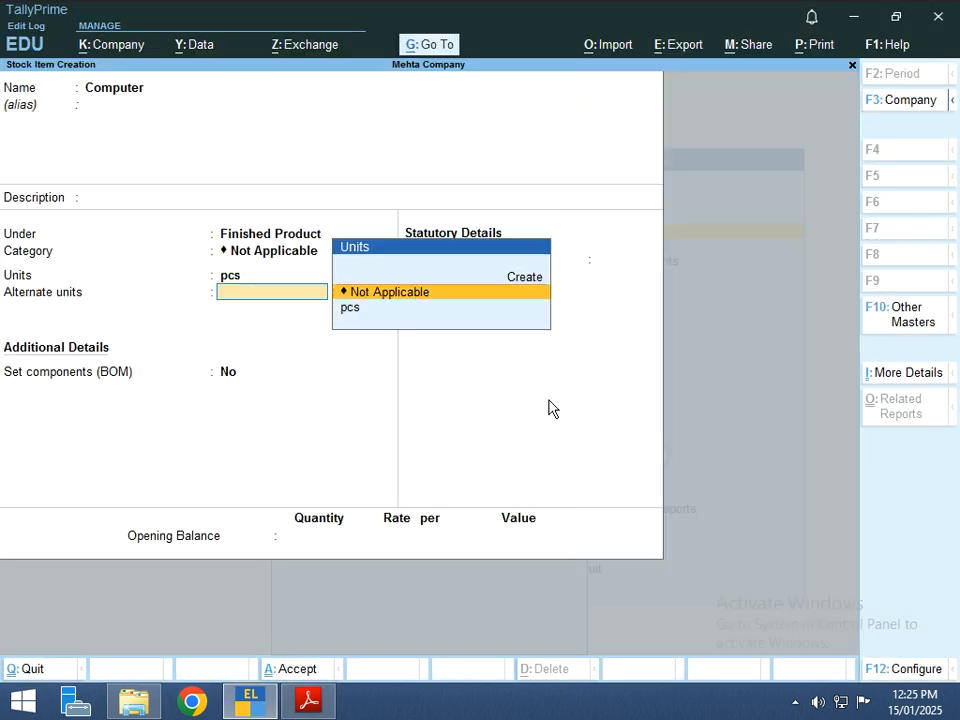
key(Return)
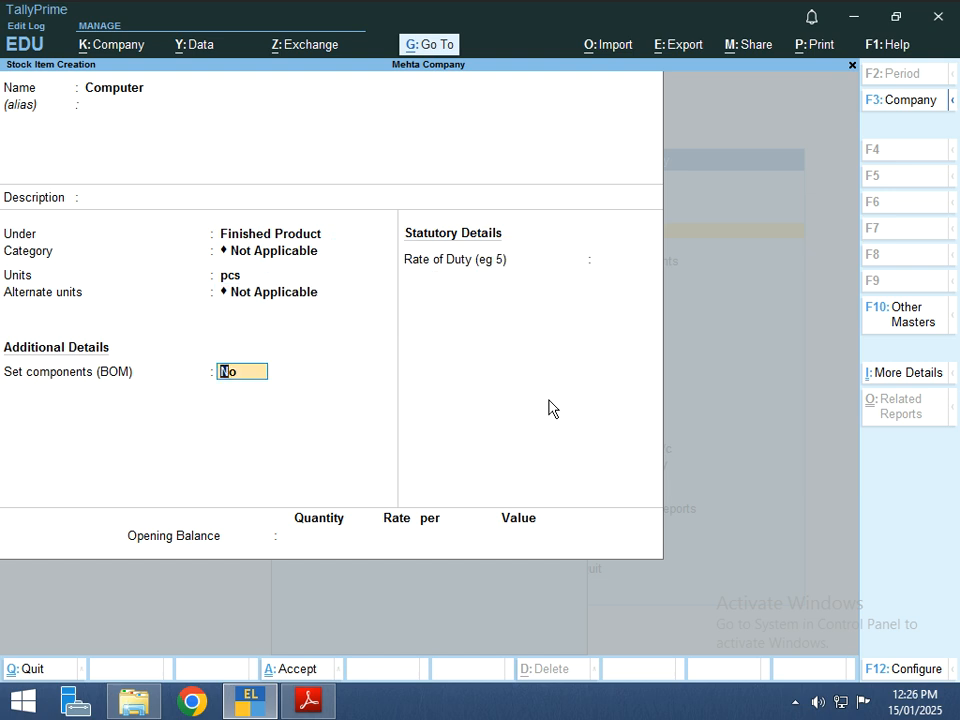
Enable Set components (BOM) for the Computer item and name the bill of materials A1 Computer
text(y)
key(Return)
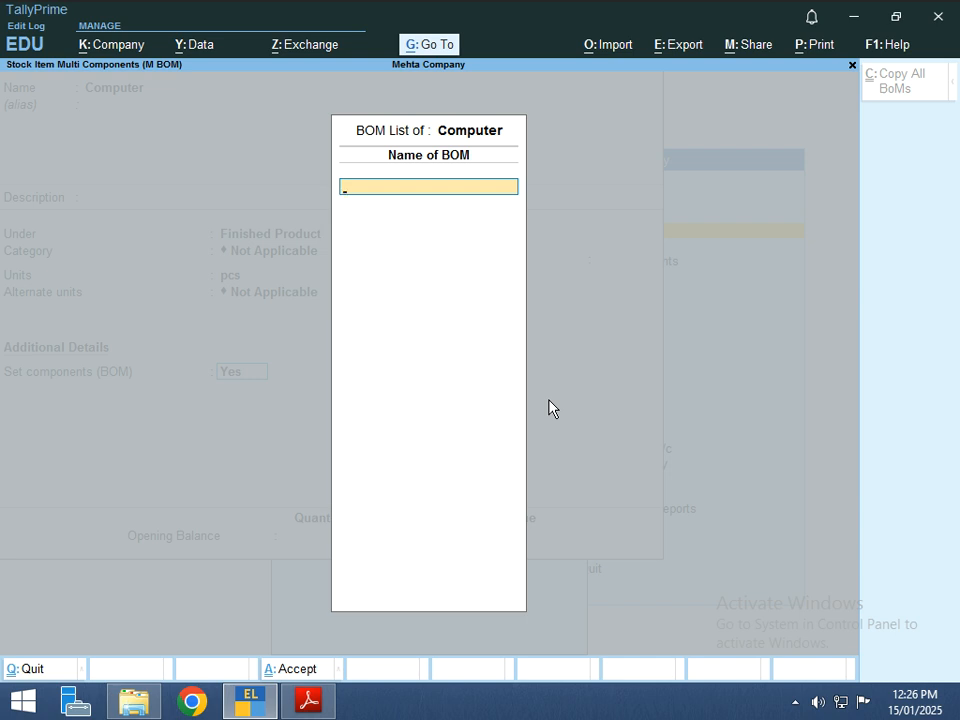
text(A!)
key(BackSpace)
text(1 Computer)
key(Return)
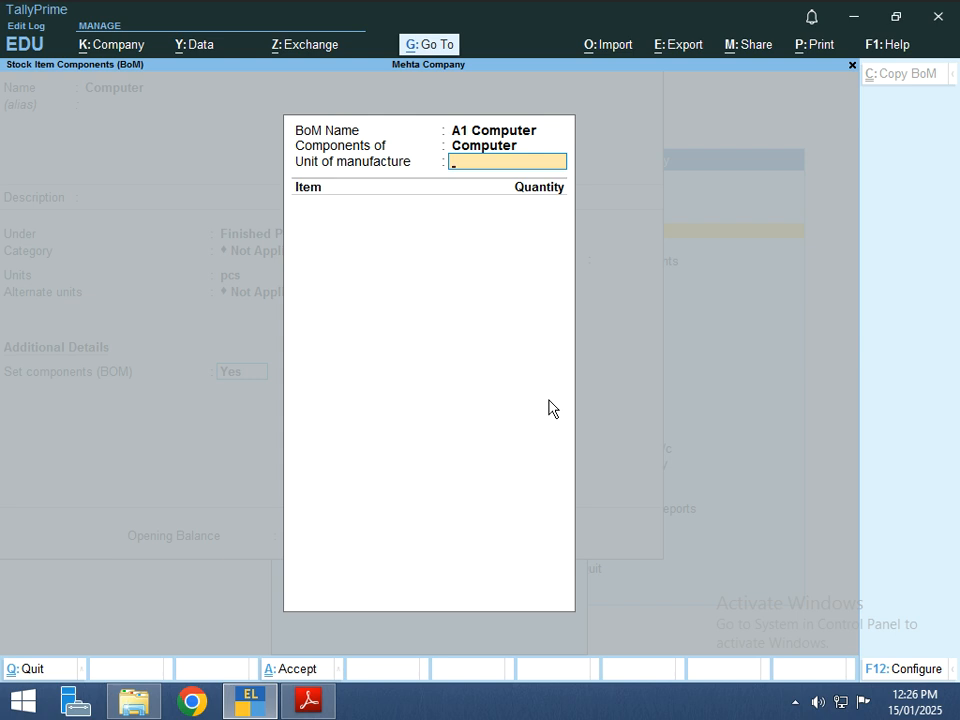
Set the unit of manufacture for A1 Computer to 1 pcs and look up its component list in the exercise PDF
text(1)
key(Return)
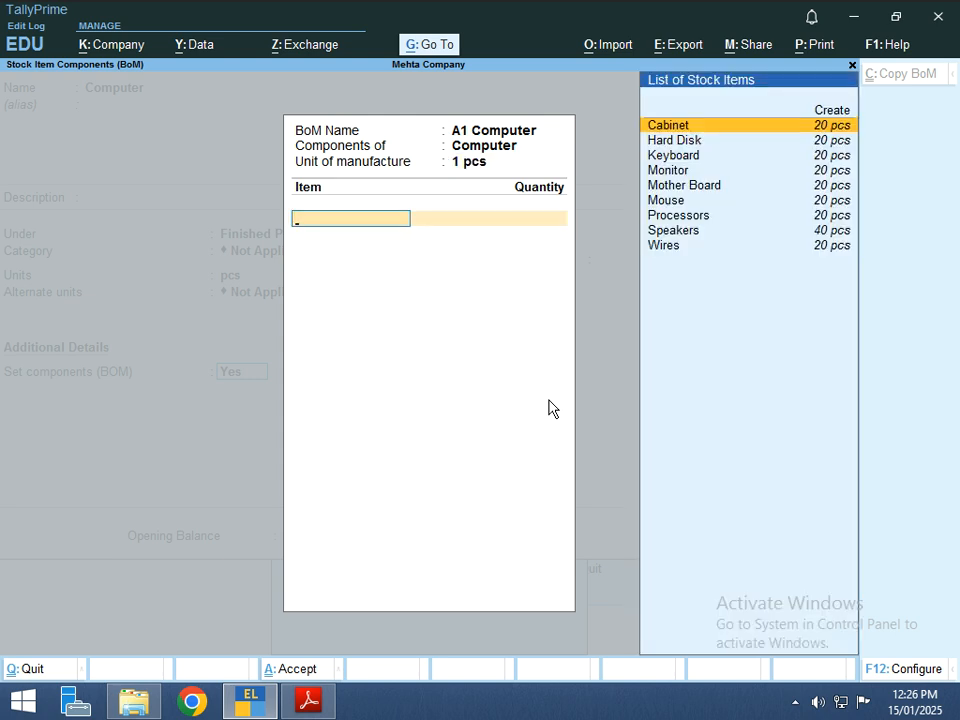
key(alt+Tab)
scroll(552, 400, down, 10)
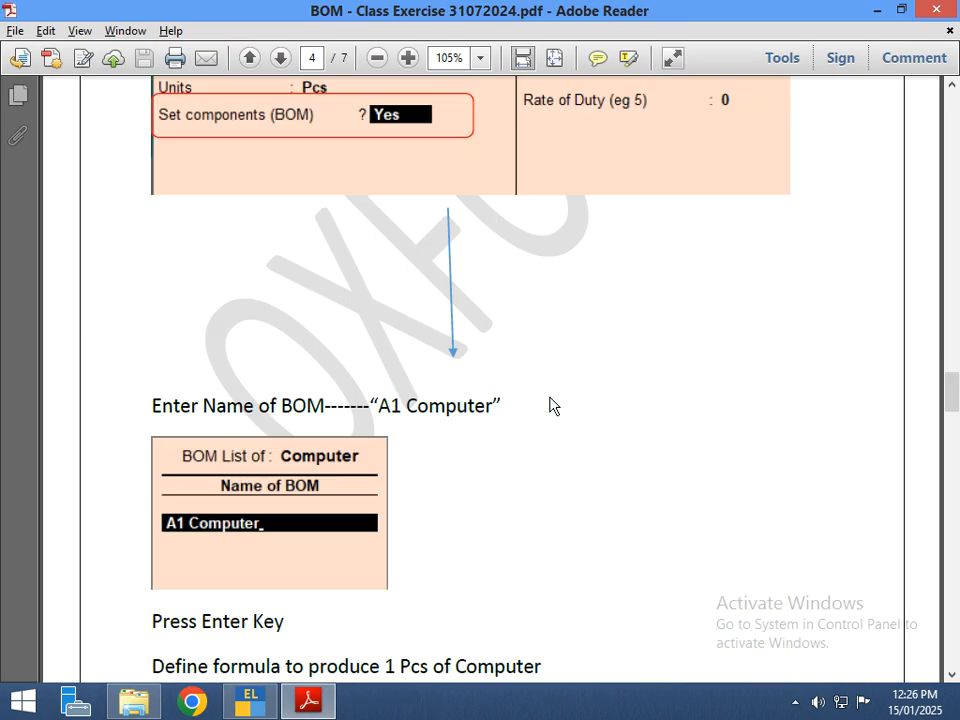
scroll(549, 398, down, 10)
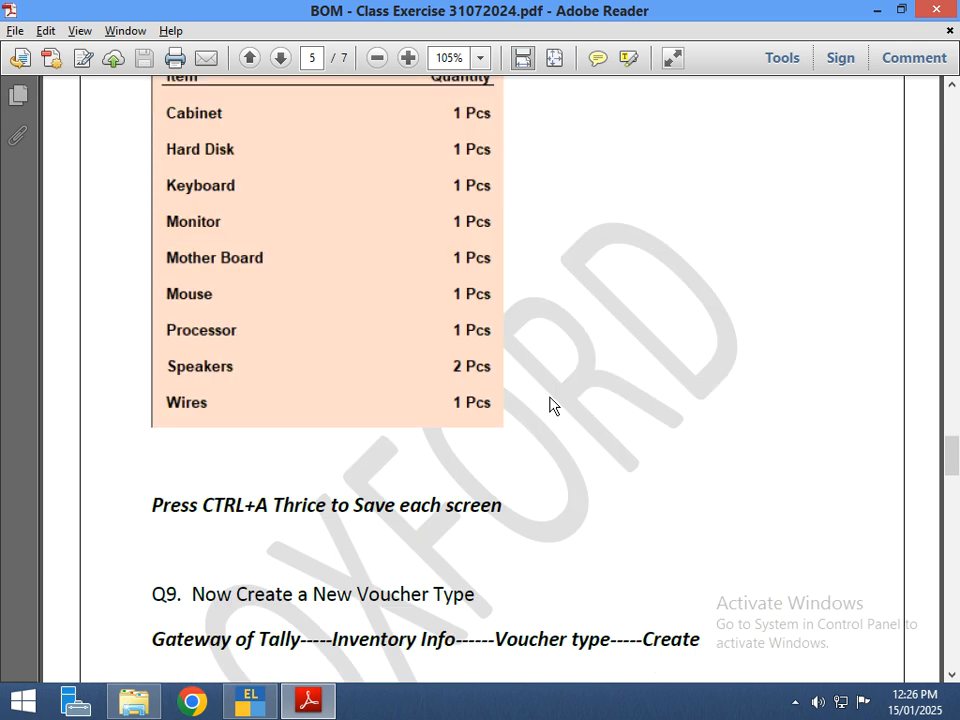
Review the A1 Computer component list in the exercise PDF and add Cabinet as a component with quantity 1 pcs
scroll(549, 404, up, 9)
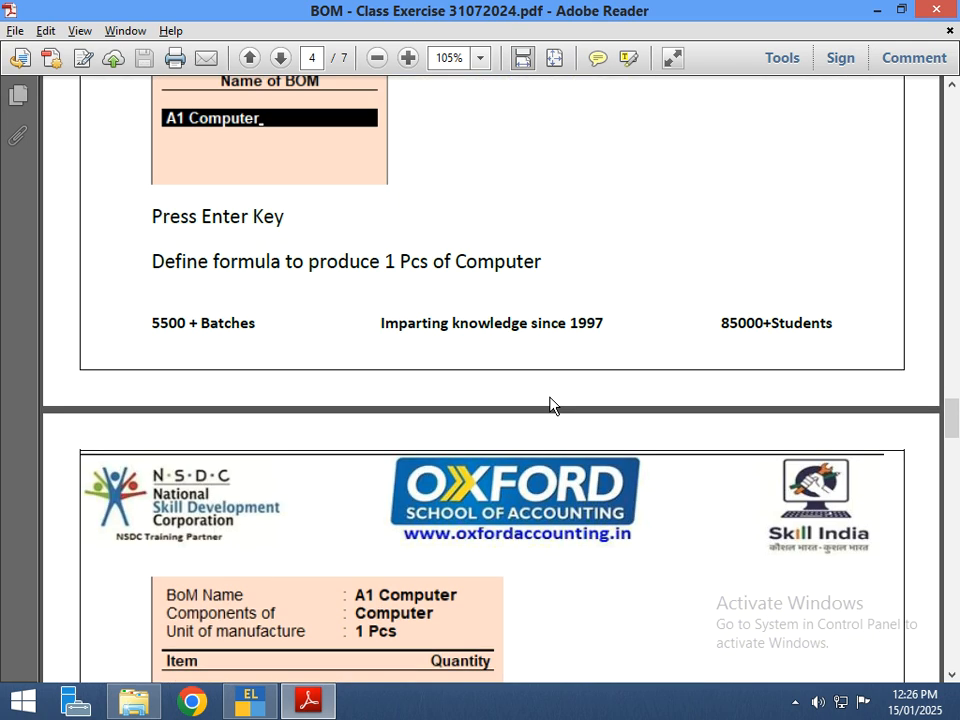
scroll(551, 404, down, 4)
scroll(550, 398, down, 2)
key(alt+Tab)
key(alt+Tab)
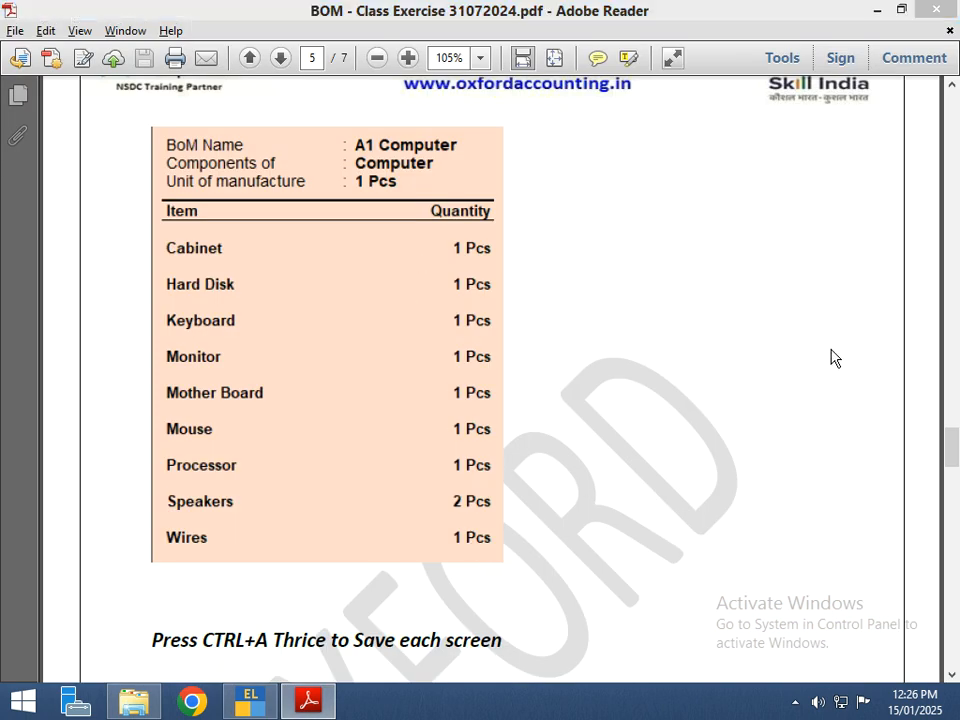
key(alt+Tab)
key(Return)
text(1)
key(Return)
Add Hard Disk and Keyboard to the A1 Computer components, with a quantity of 1 pcs each
key(Down)
key(Down)
key(Return)
text(1)
key(Return)
key(Down)
key(Down)
key(Down)
key(Return)
text(1)
key(Return)
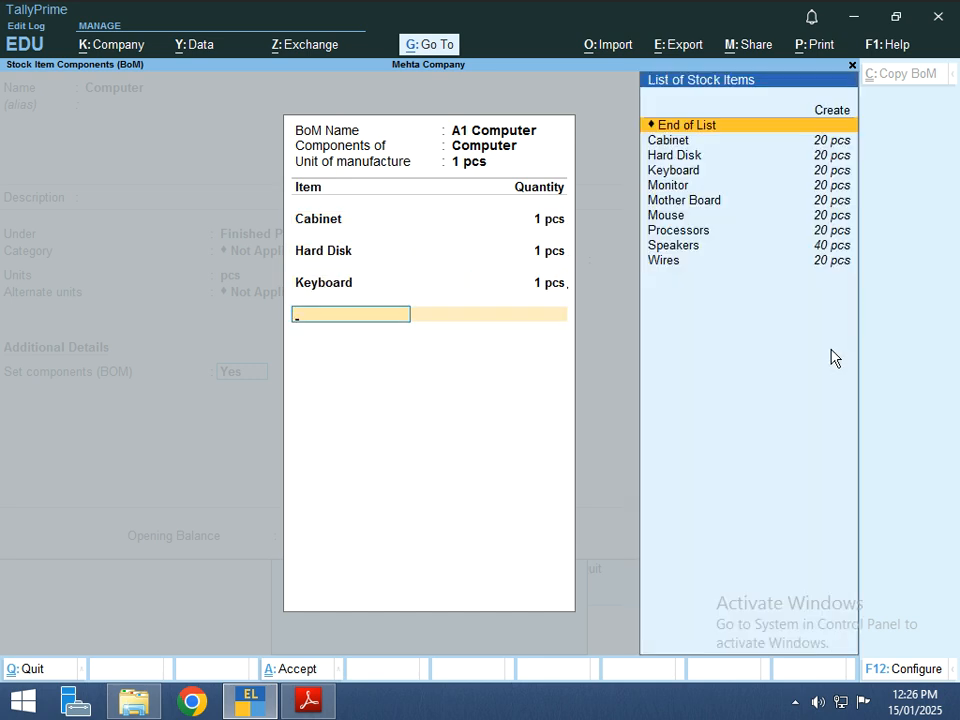
Add Monitor to the A1 Computer components with a quantity of 1 pcs
key(Down)
key(Down)
key(Down)
key(Down)
key(Return)
text(1)
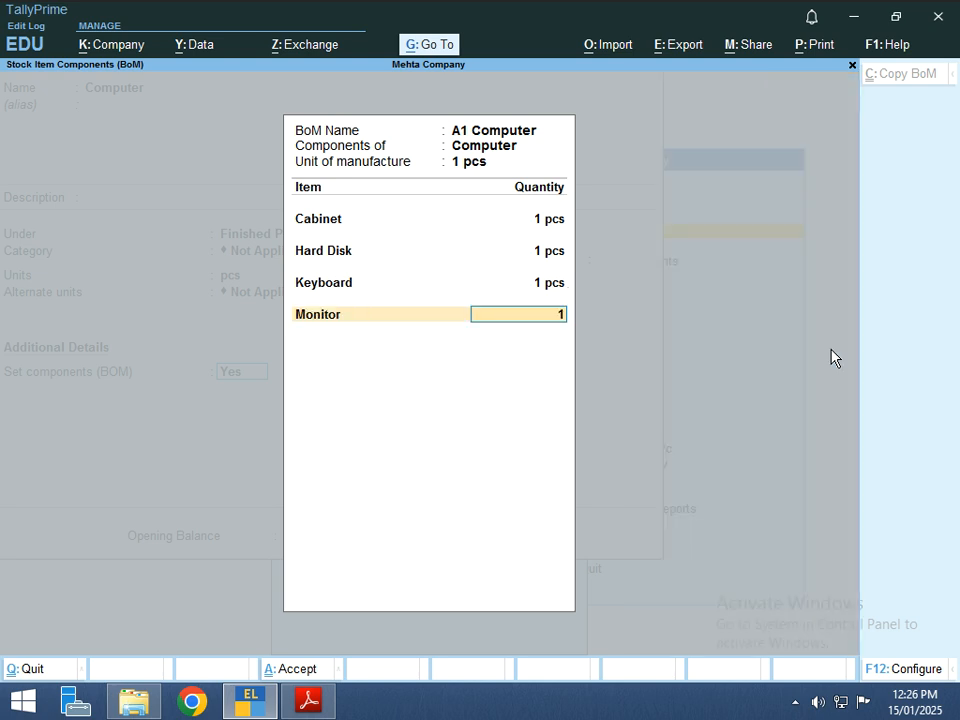
key(Return)
Add Mother Board to the A1 Computer components with a quantity of 1 pcs
key(Down)
key(Down)
key(Down)
key(Down)
key(Down)
key(Down)
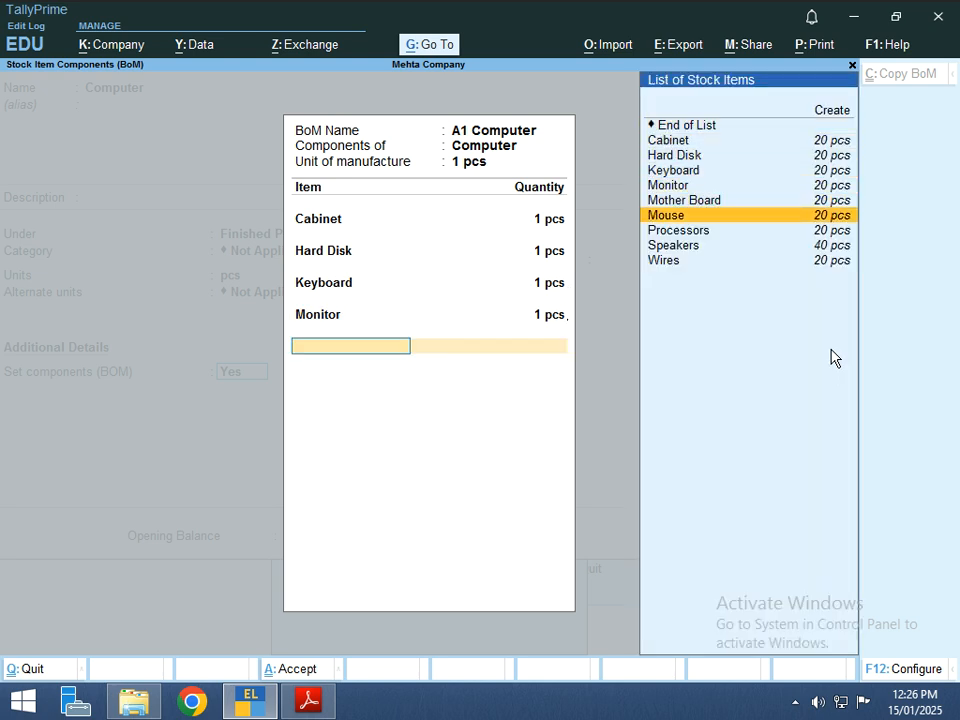
key(Up)
key(Return)
text(1)
key(Return)
Add Mouse to the A1 Computer components with a quantity of 1 pcs
key(Down)
key(Down)
key(Down)
key(Down)
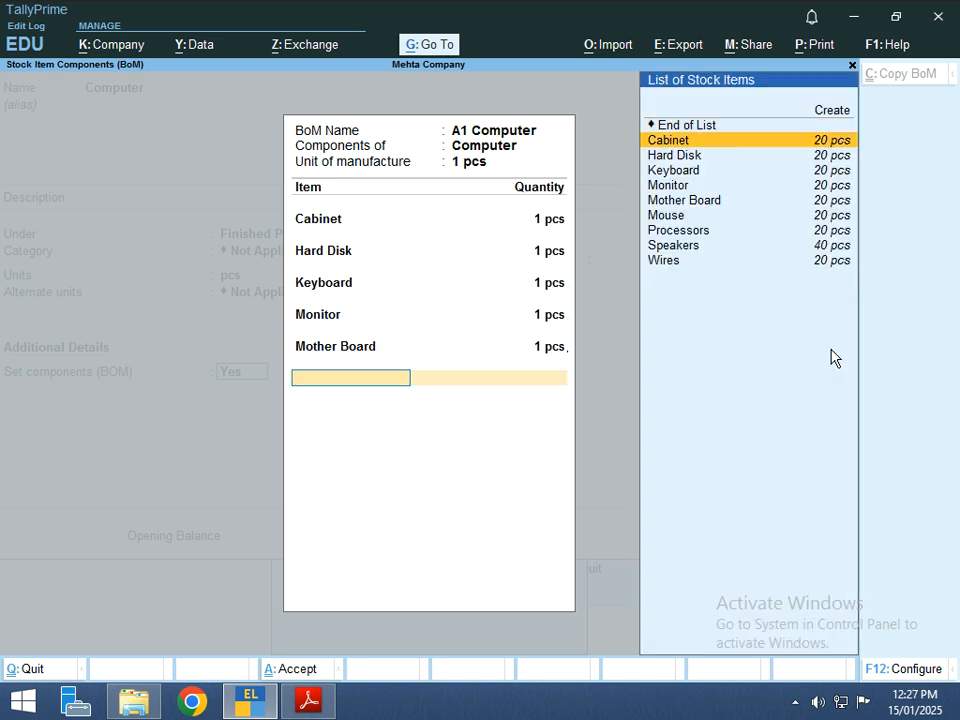
key(Down)
key(Return)
text(1)
key(Return)
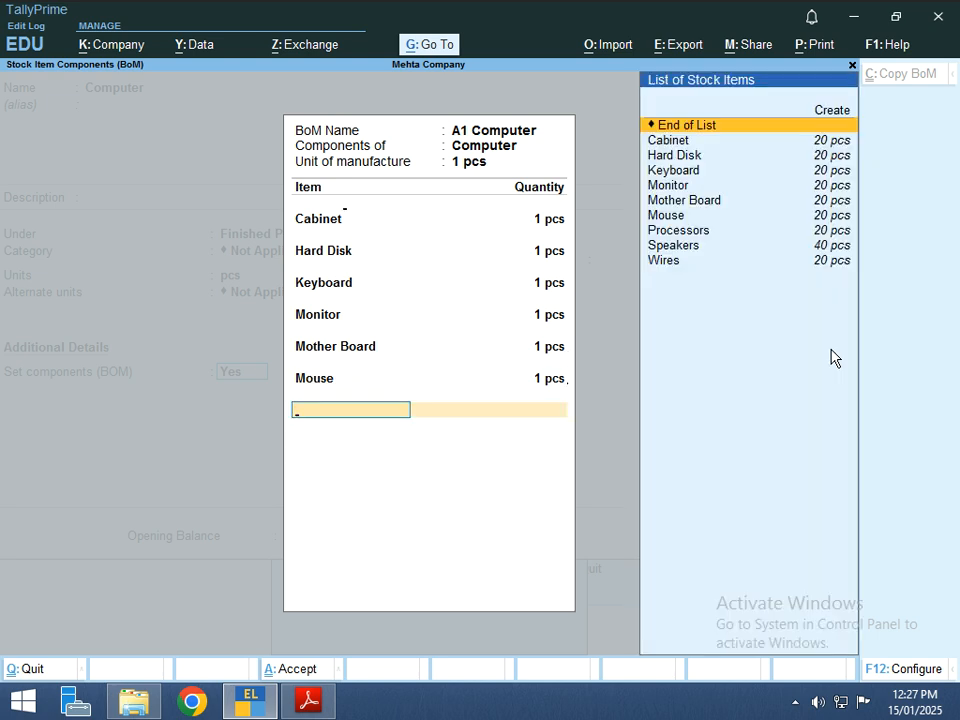
Add Processors to the A1 Computer components with a quantity of 1 pcs
key(Return)
key(Up)
key(Return)
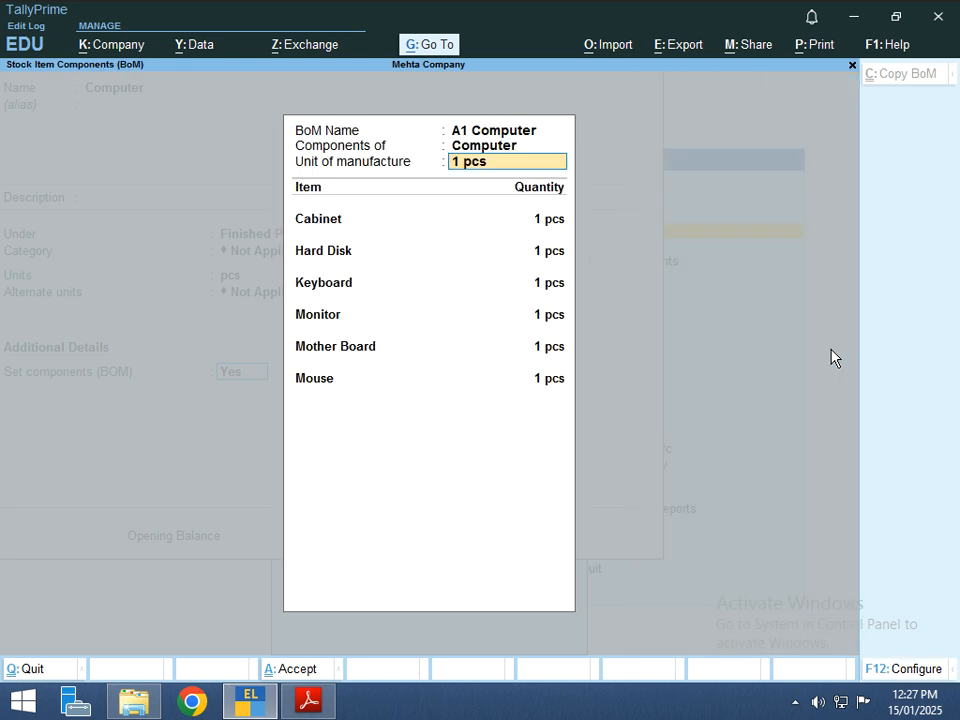
key(Return)
key(Return)
key(Return)
text(p)
key(Return)
text(1)
key(Return)
Add Speakers to the A1 Computer components with a quantity of 2 pcs
key(Down)
key(Down)
key(Down)
key(Down)
key(Down)
key(Down)
key(Down)
key(Down)
key(Return)
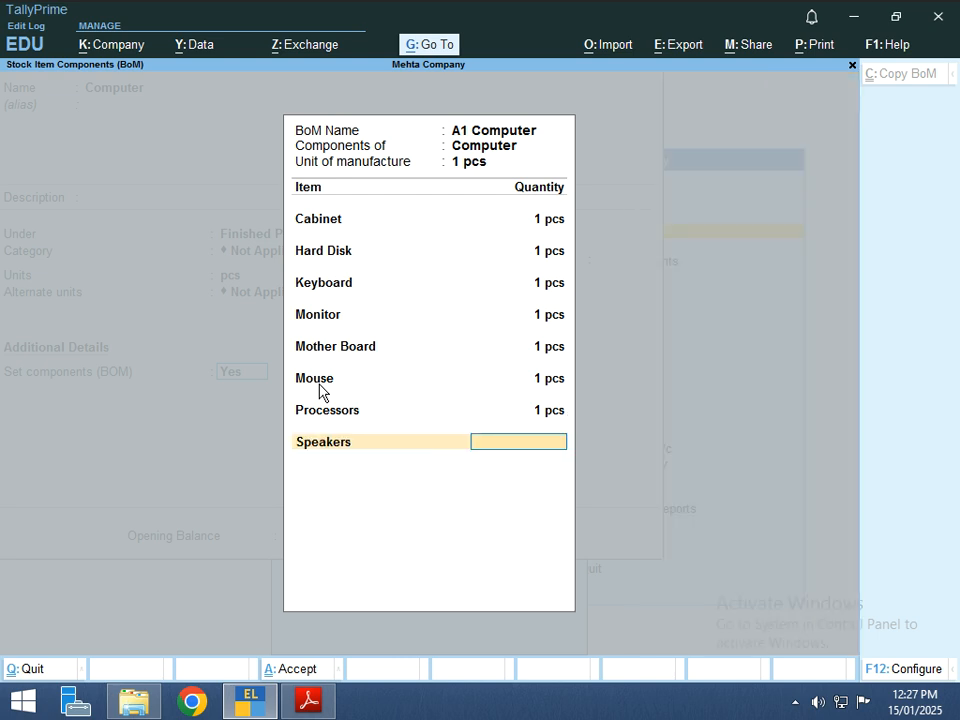
text(2)
key(Return)
Add Wires as the last A1 Computer component with a quantity of 1 pcs
key(Down)
key(Down)
key(Down)
key(Down)
key(Down)
key(Down)
key(Down)
key(Down)
key(Down)
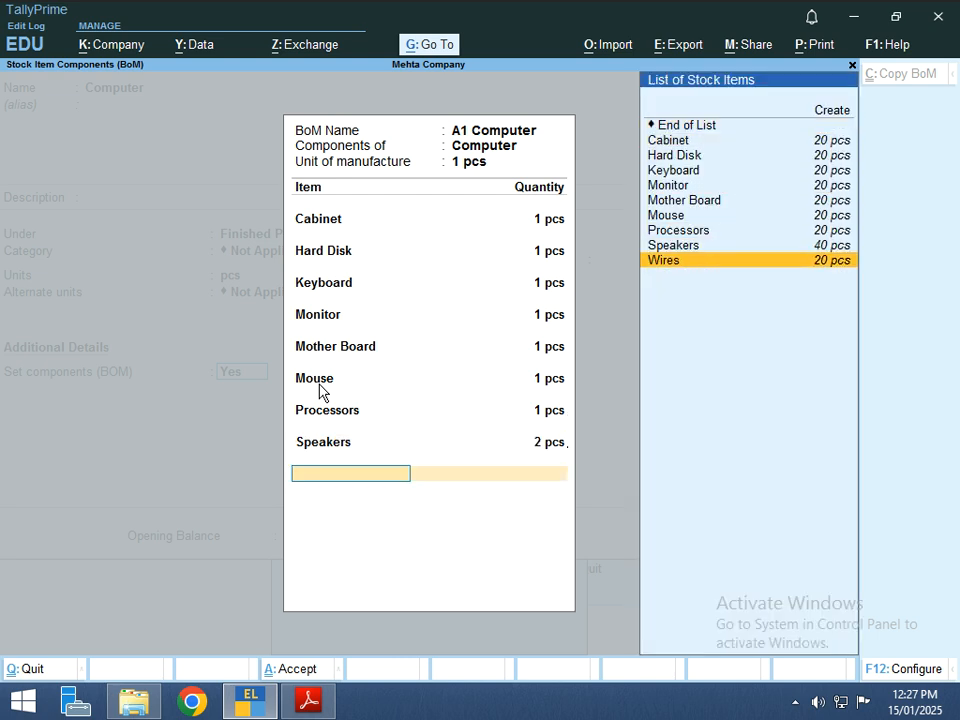
key(Return)
text(1)
key(Return)
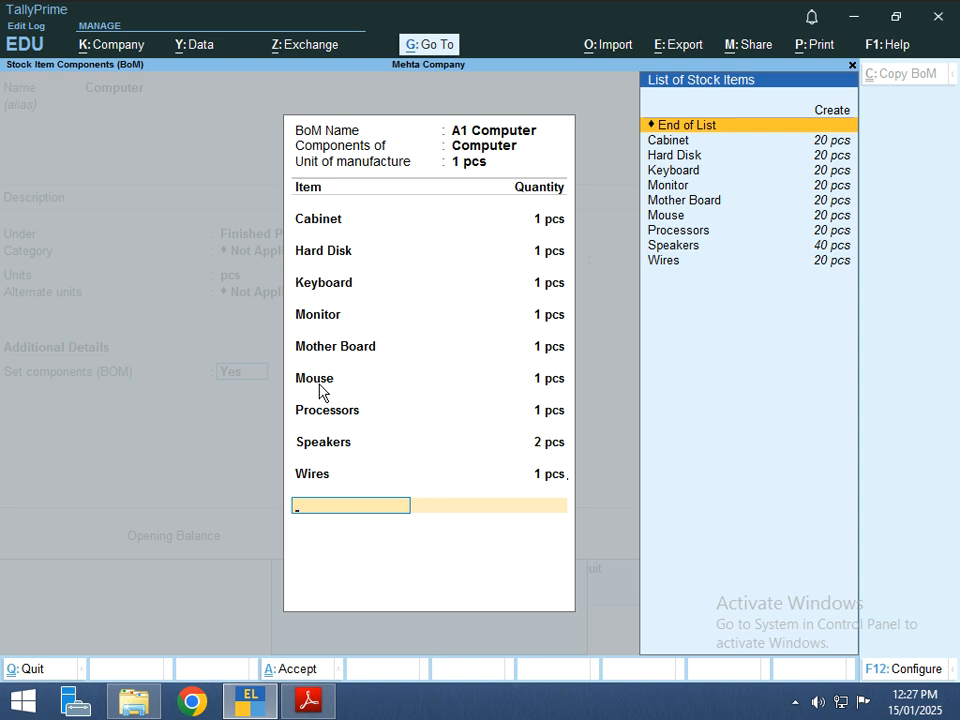
End the component list, close the BOM list and save the Computer stock item
key(Return)
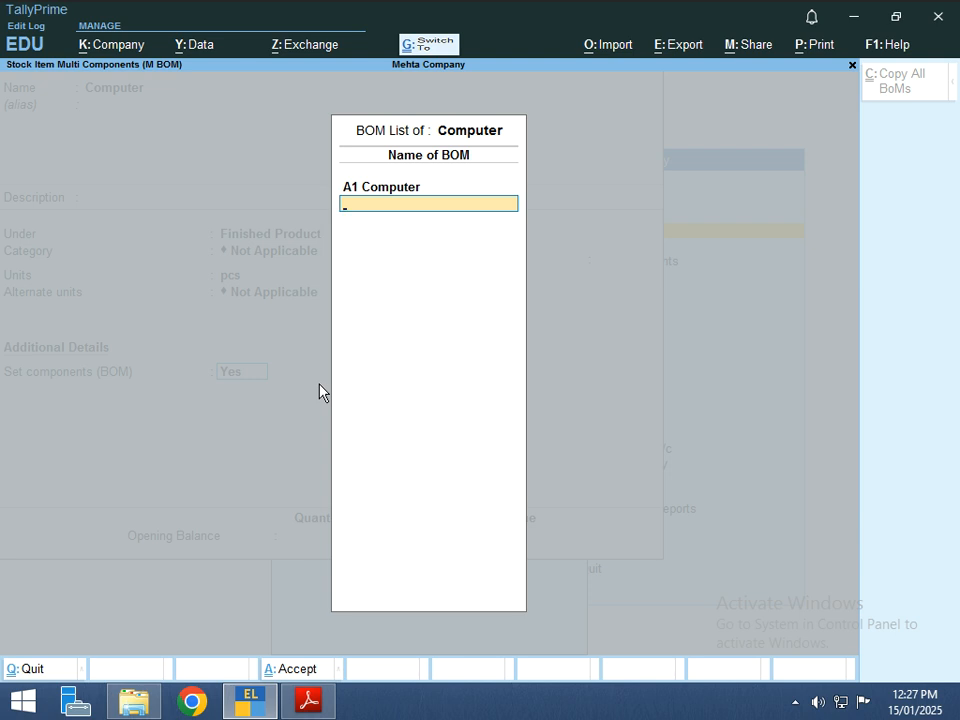
key(Return)
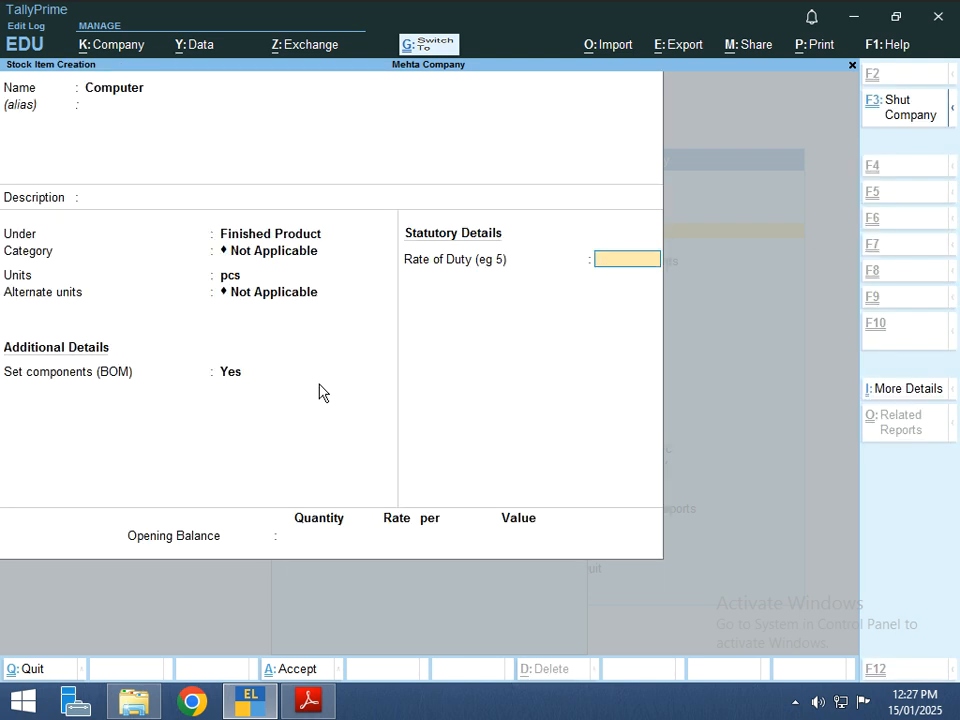
key(Return)
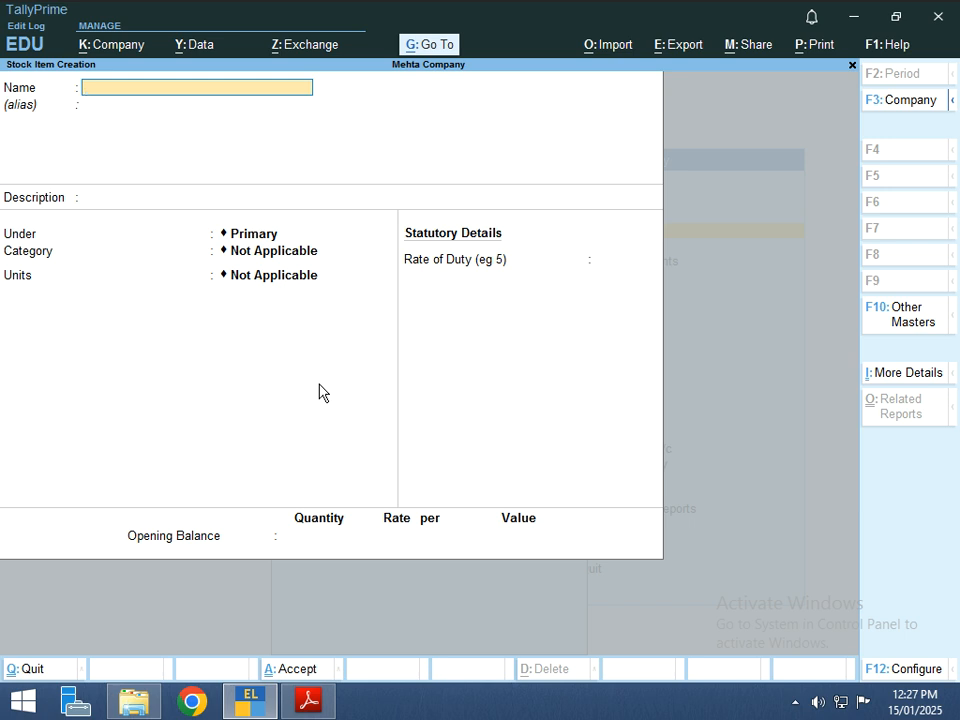
Read Q9 in the exercise PDF for the settings of the new Manufacturing Voucher type, glancing ahead at Q10
key(alt+Tab)
scroll(319, 384, down, 10)
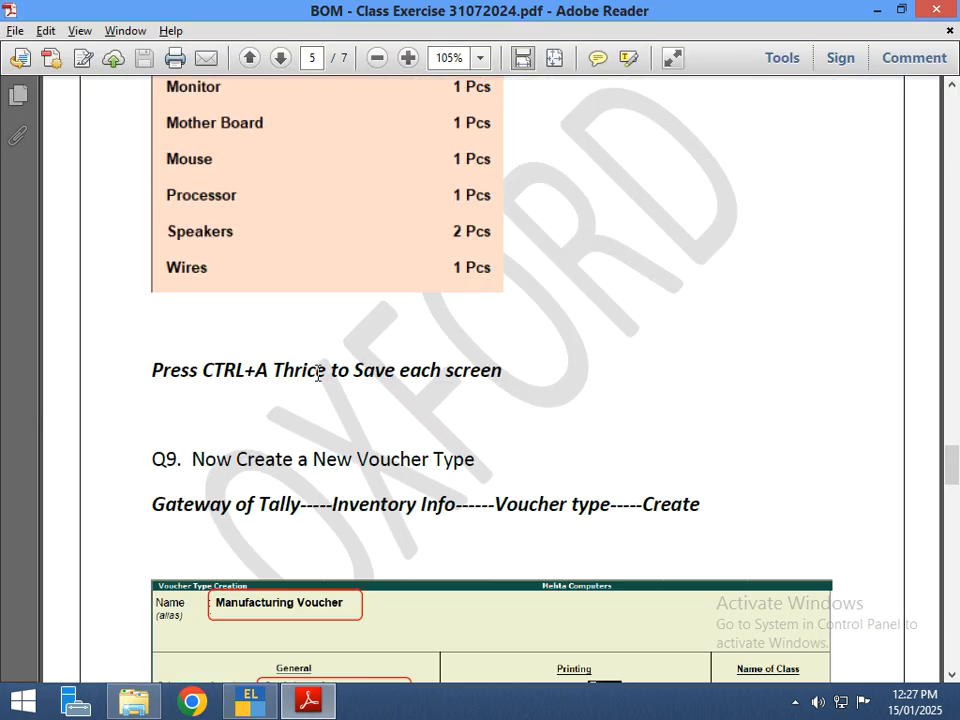
scroll(318, 374, down, 15)
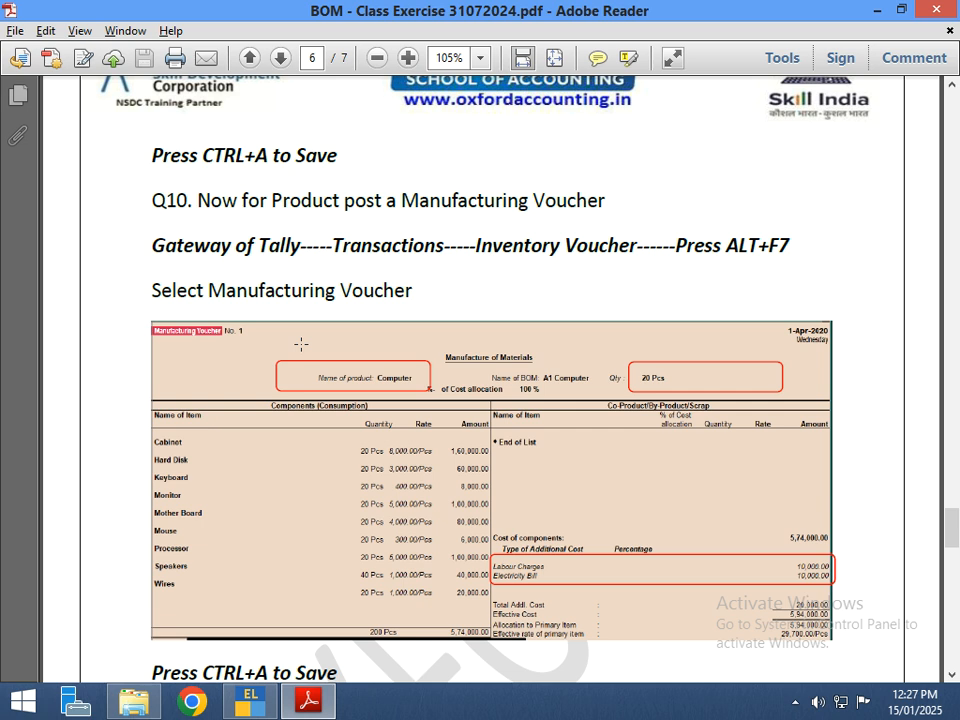
scroll(301, 344, up, 15)
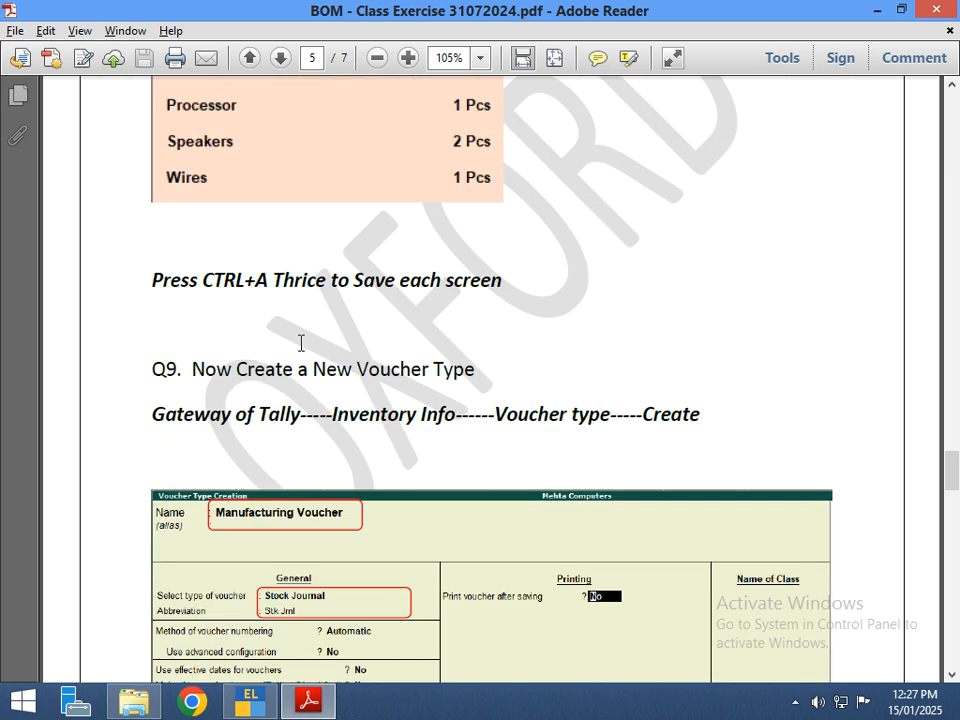
scroll(301, 344, down, 3)
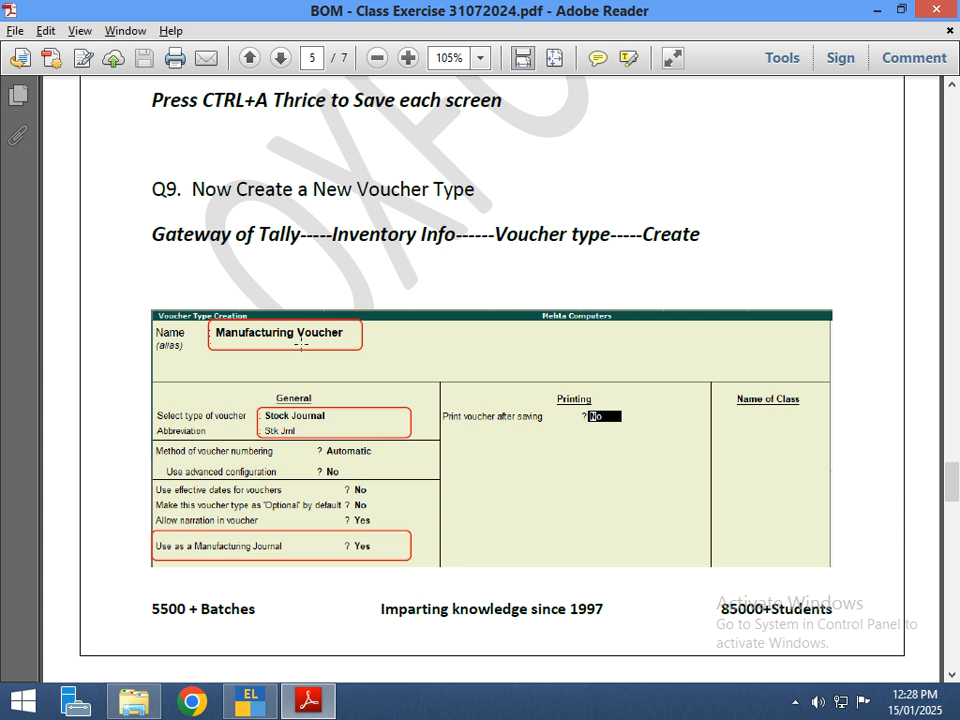
key(alt+Tab)
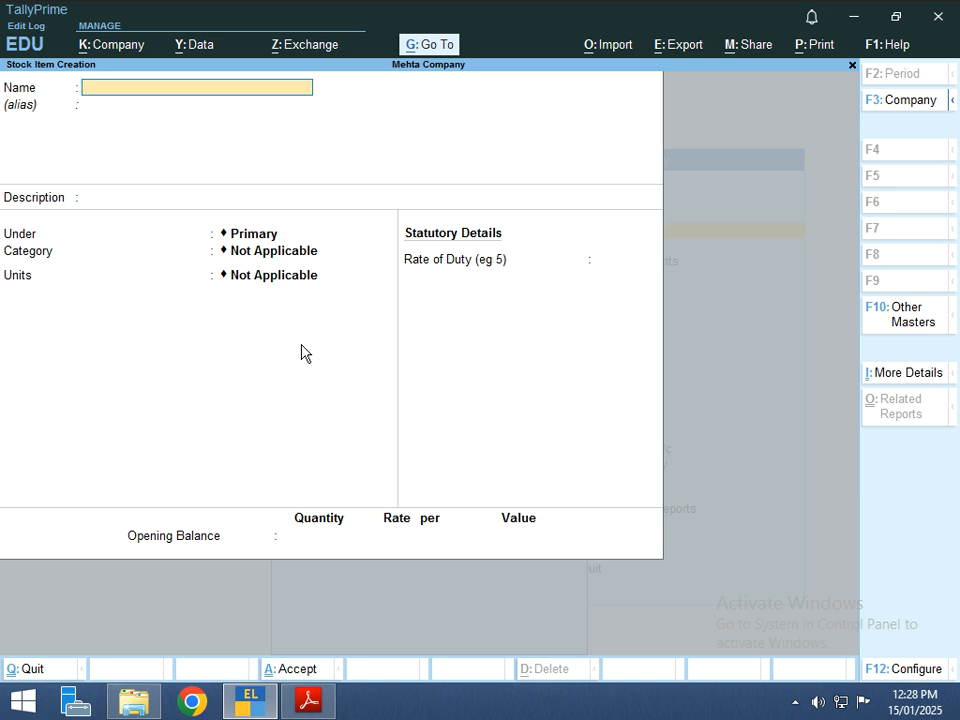
Leave stock item creation and start a new voucher type named Nabufactering Journal, without an alias
key(Escape)
key(Escape)
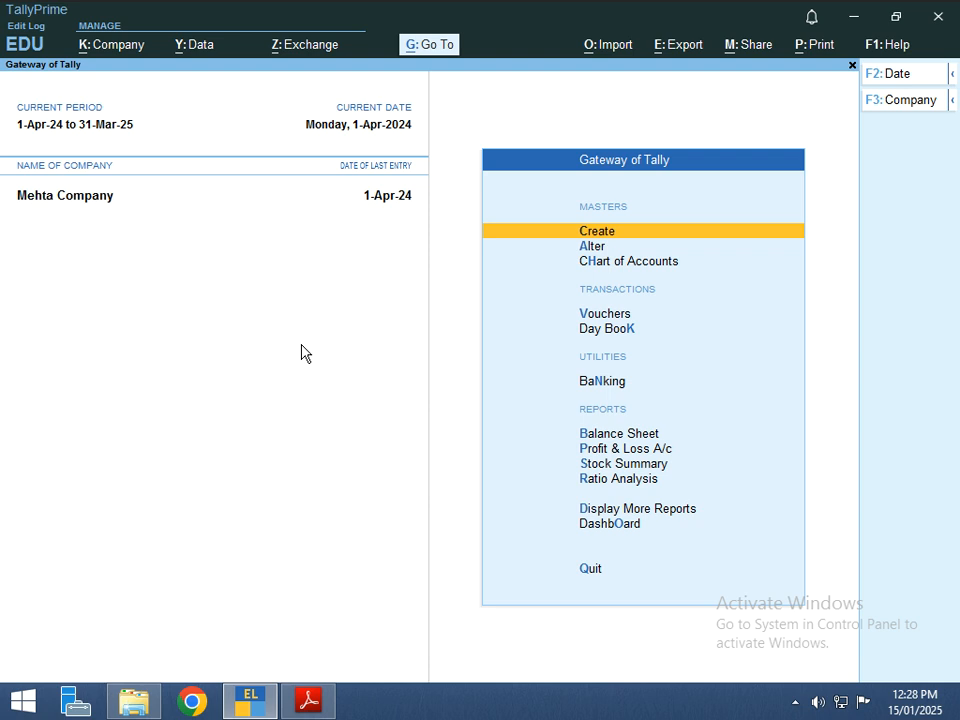
key(Return)
key(Down)
key(Down)
key(Down)
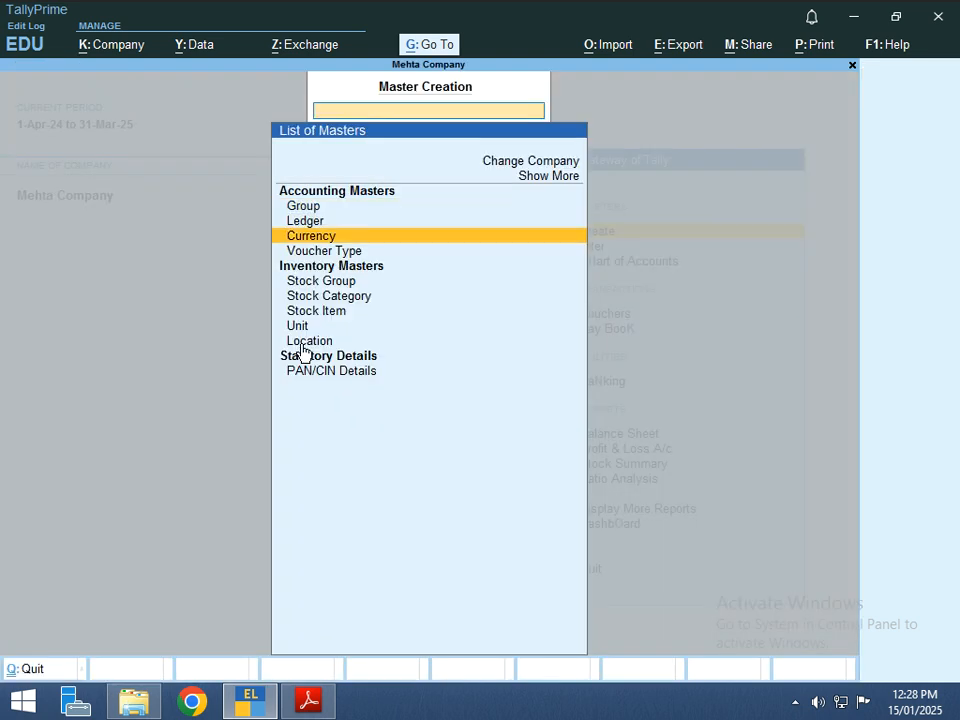
key(Return)
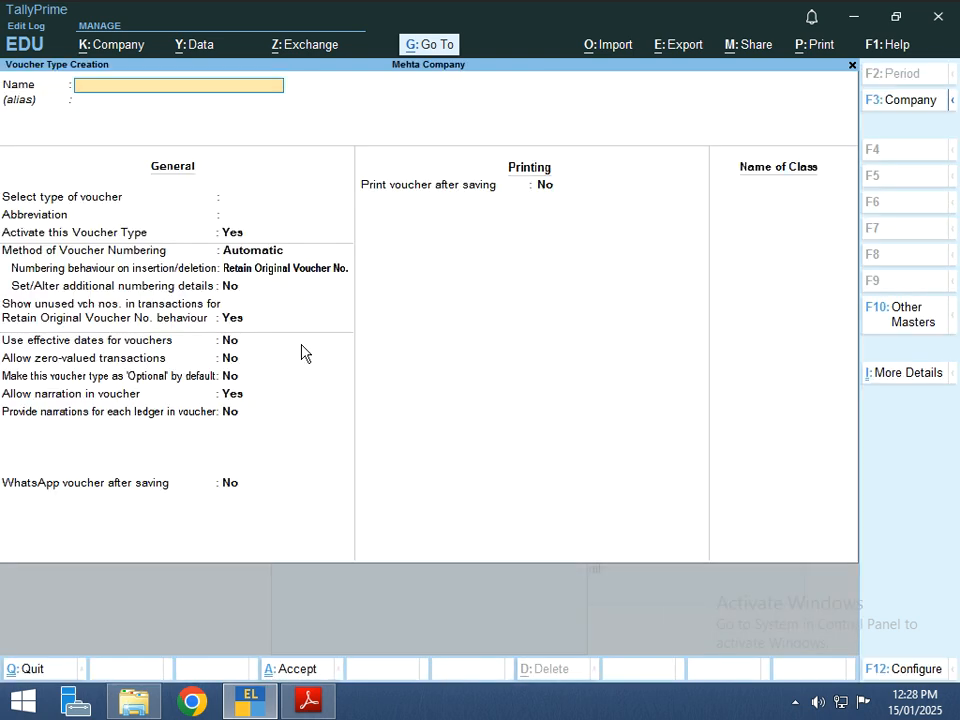
text(Nabufactering Journal)
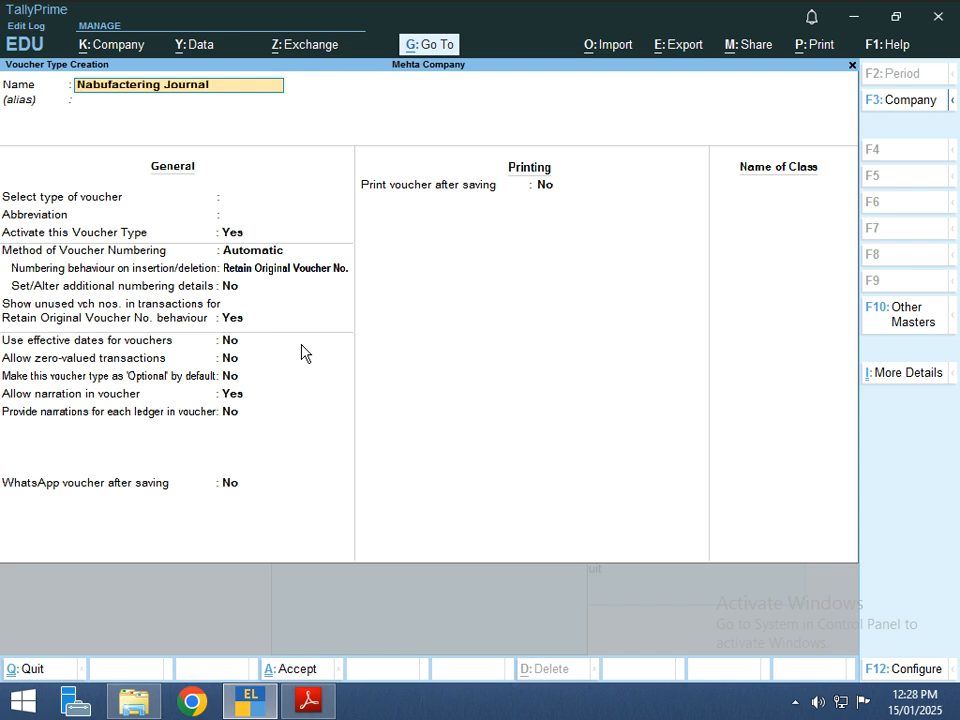
key(Return)
key(Return)
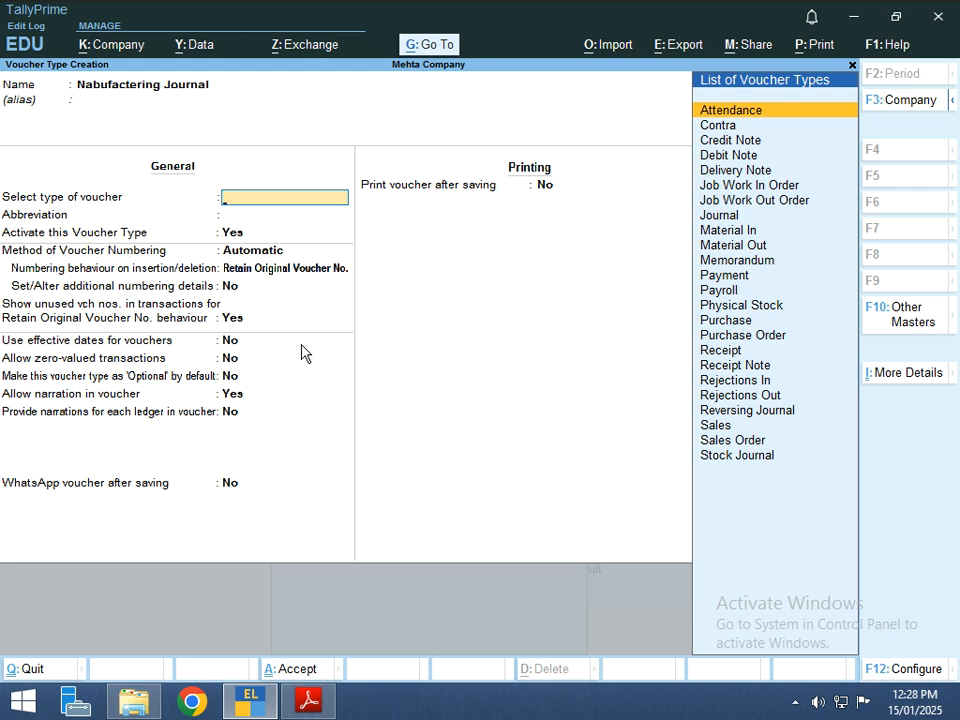
Base the voucher type on Stock Journal, keeping the abbreviation Stk Jrnl, automatic numbering and the other default options
text(Sto)
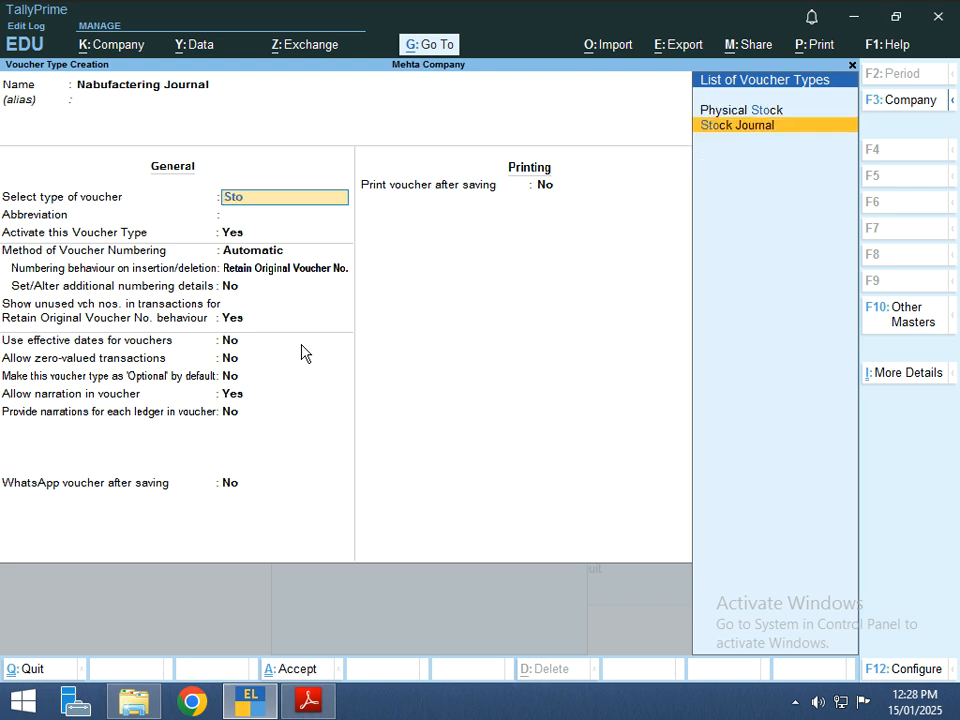
key(Return)
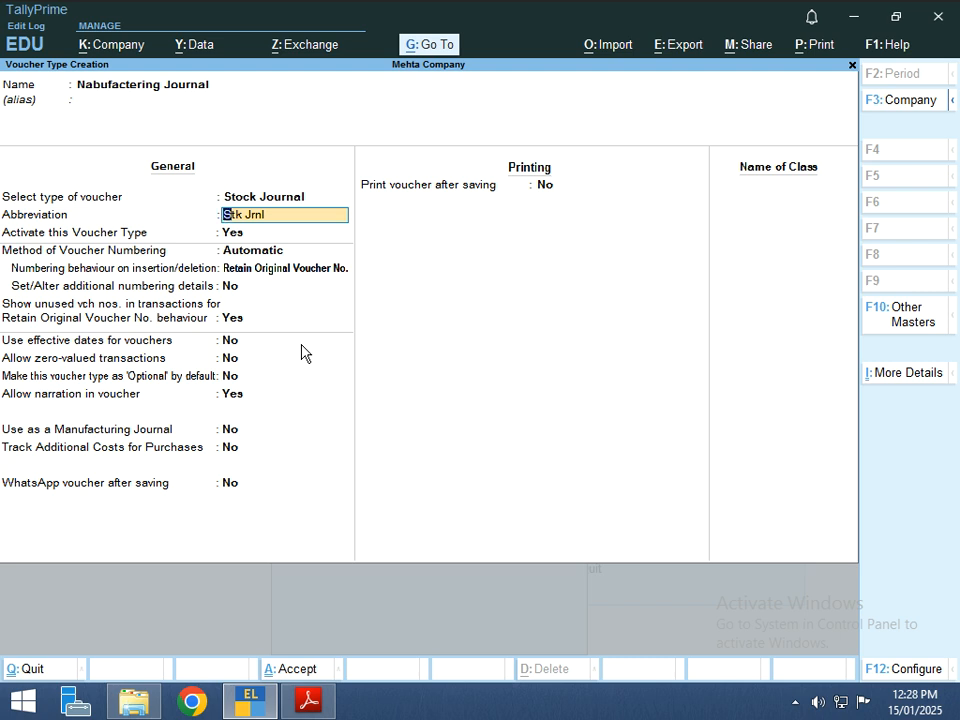
key(Return)
key(Return)
key(Return)
key(Return)
key(Return)
key(Return)
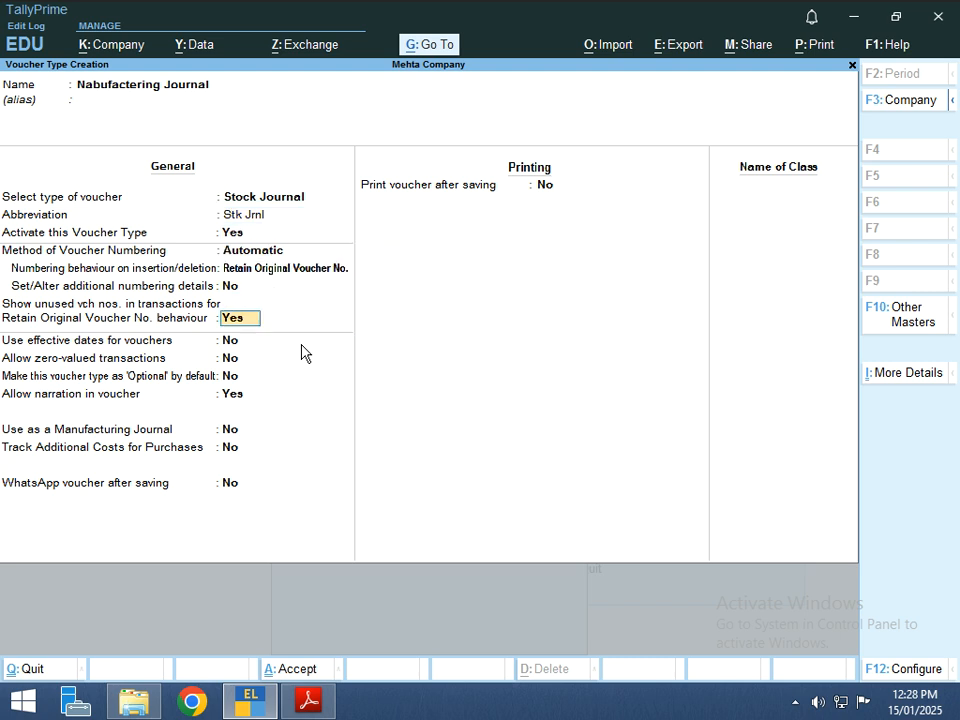
key(Return)
key(Return)
key(Return)
key(Return)
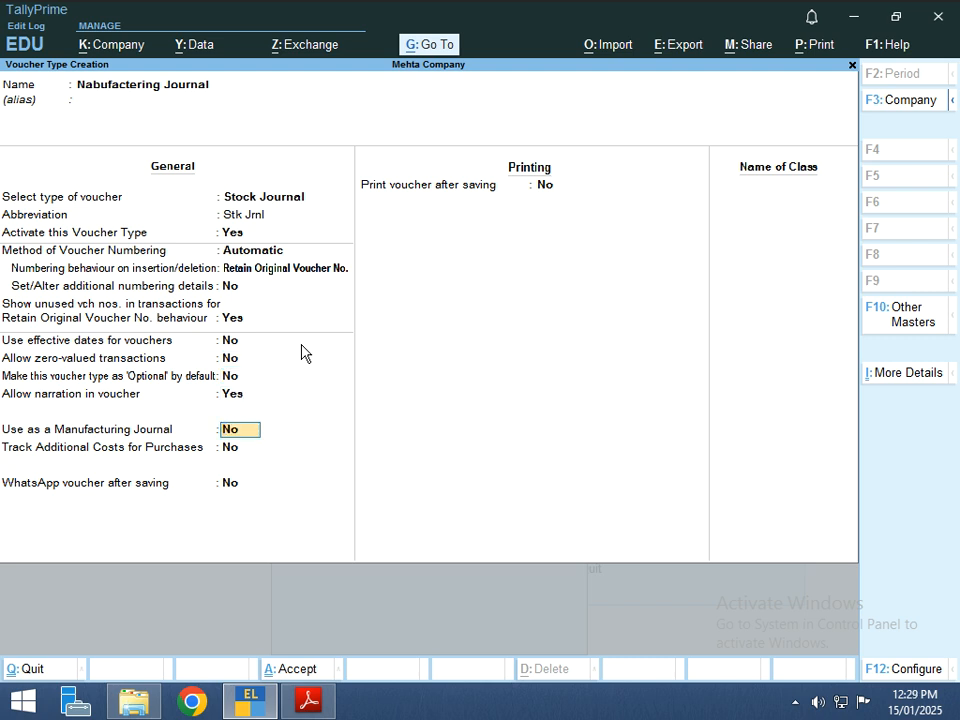
Set Use as a Manufacturing Journal to Yes, save the voucher type and return to the Gateway of Tally
text(y)
key(Return)
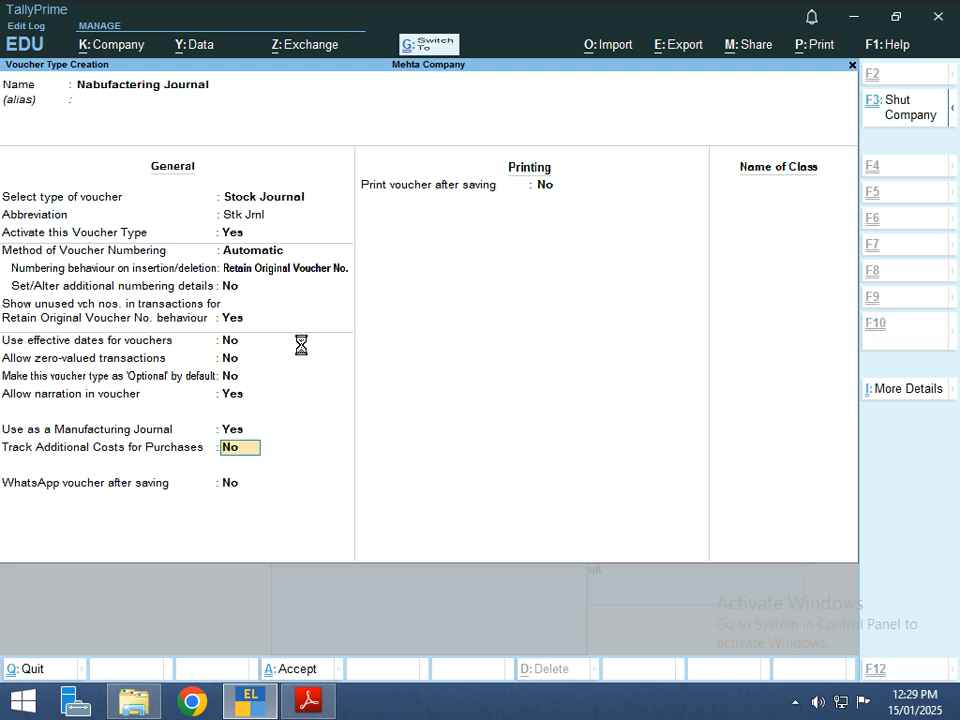
key(ctrl+a)
key(Escape)
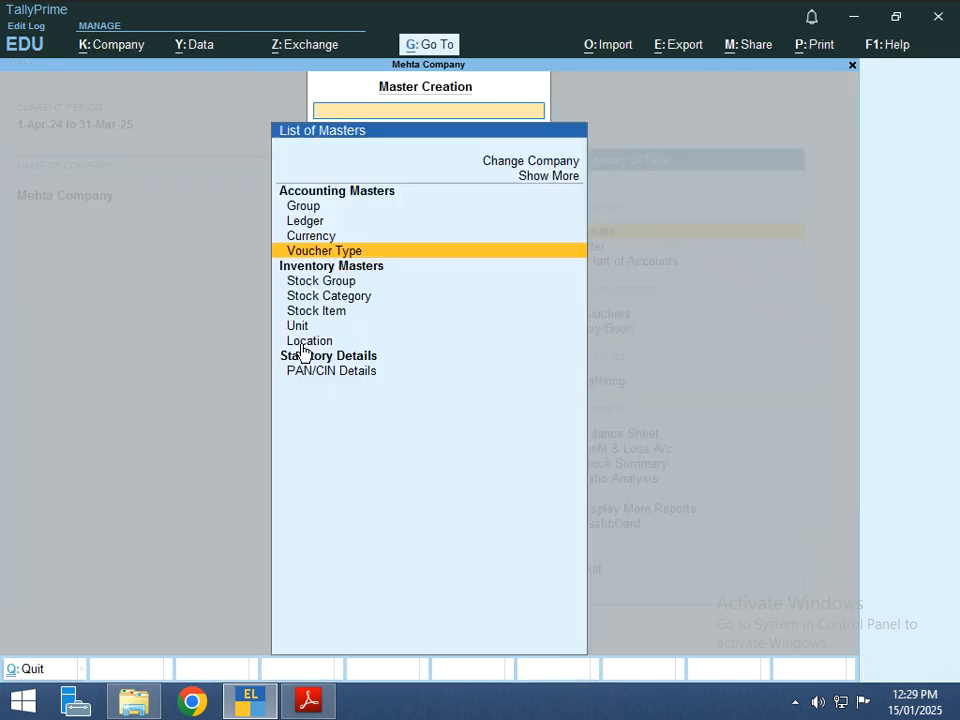
key(Escape)
click(794, 702)
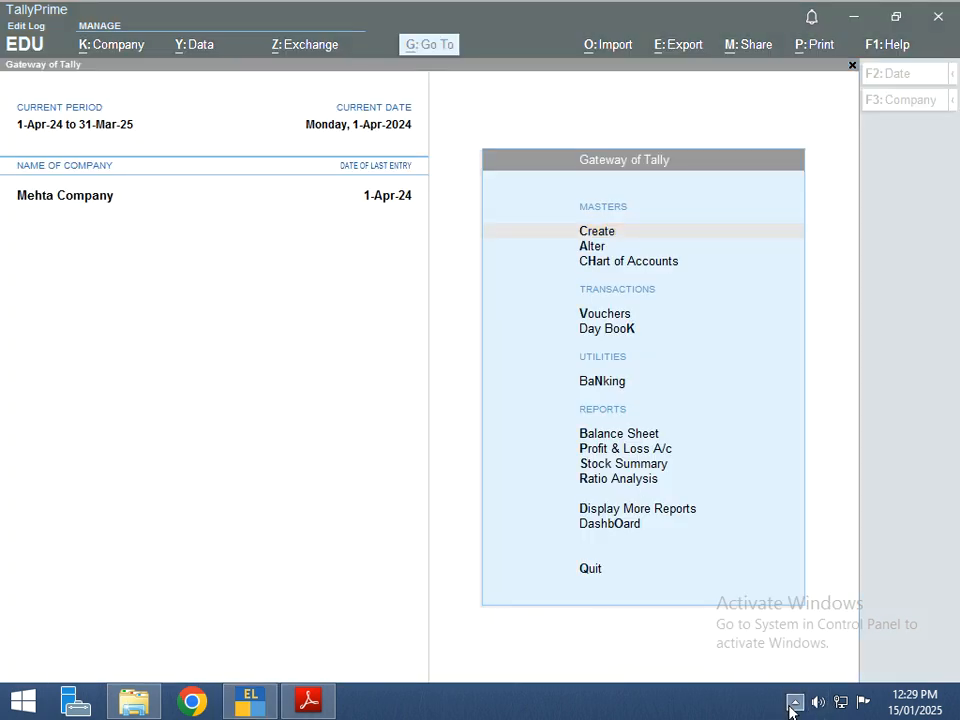
click(794, 702)
click(536, 404)
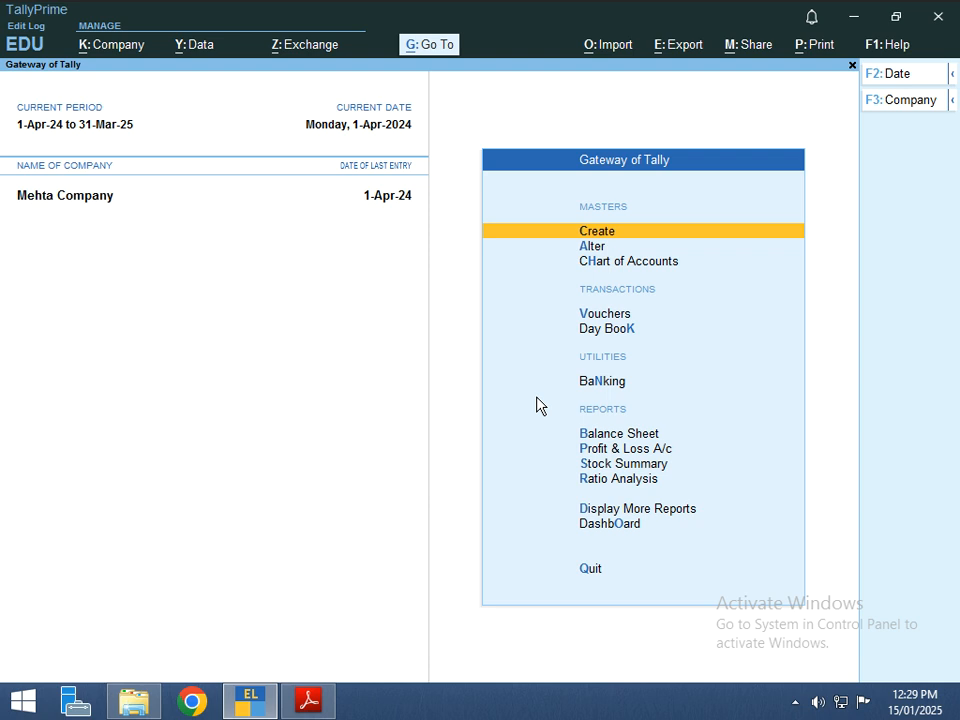
Start a new inventory voucher of the Nabufactering Journal type from the Gateway of Tally
key(Down)
key(Down)
key(Down)
key(Down)
key(Up)
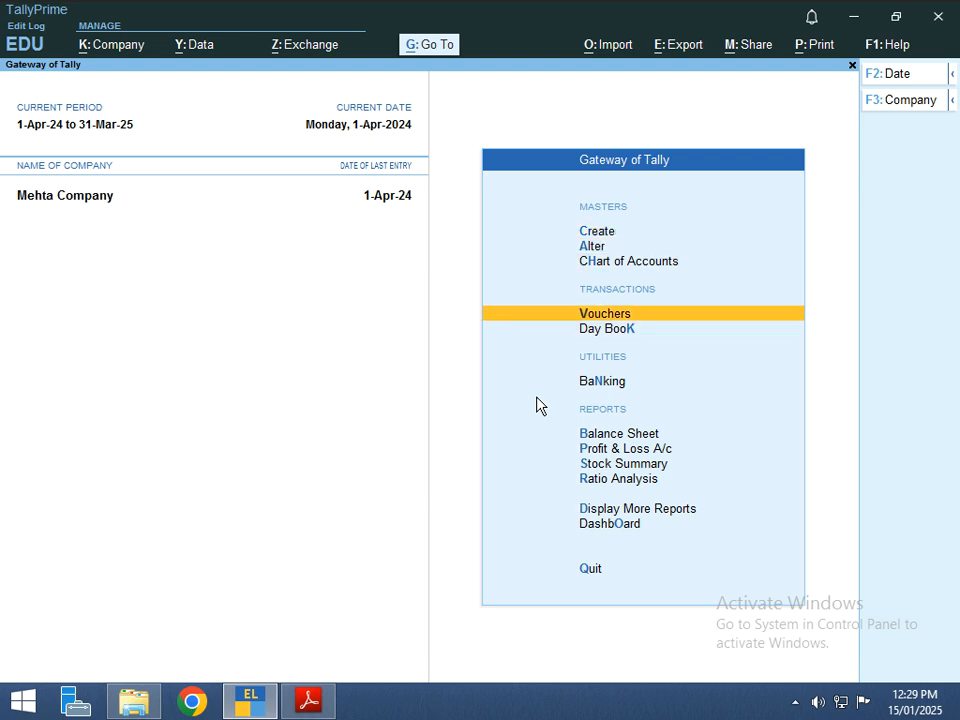
key(Return)
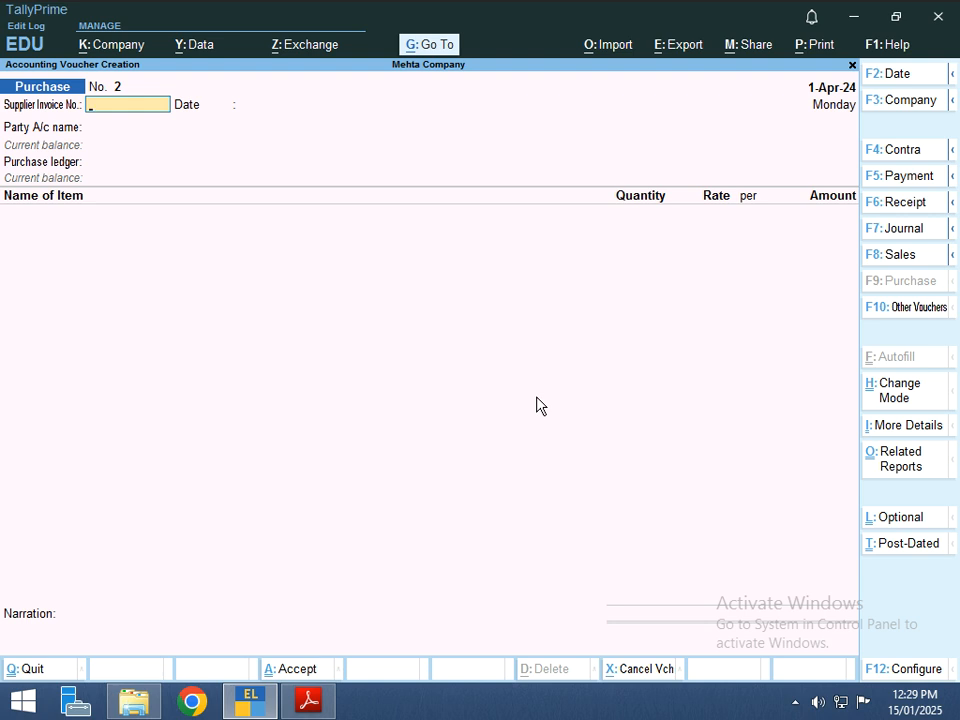
key(alt+F7)
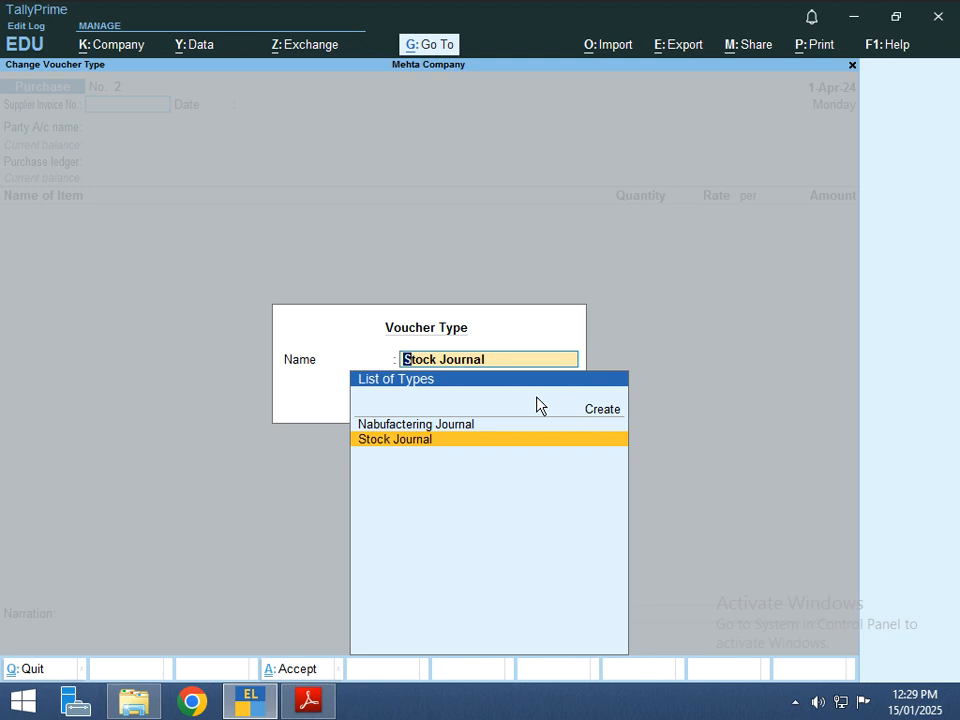
key(Up)
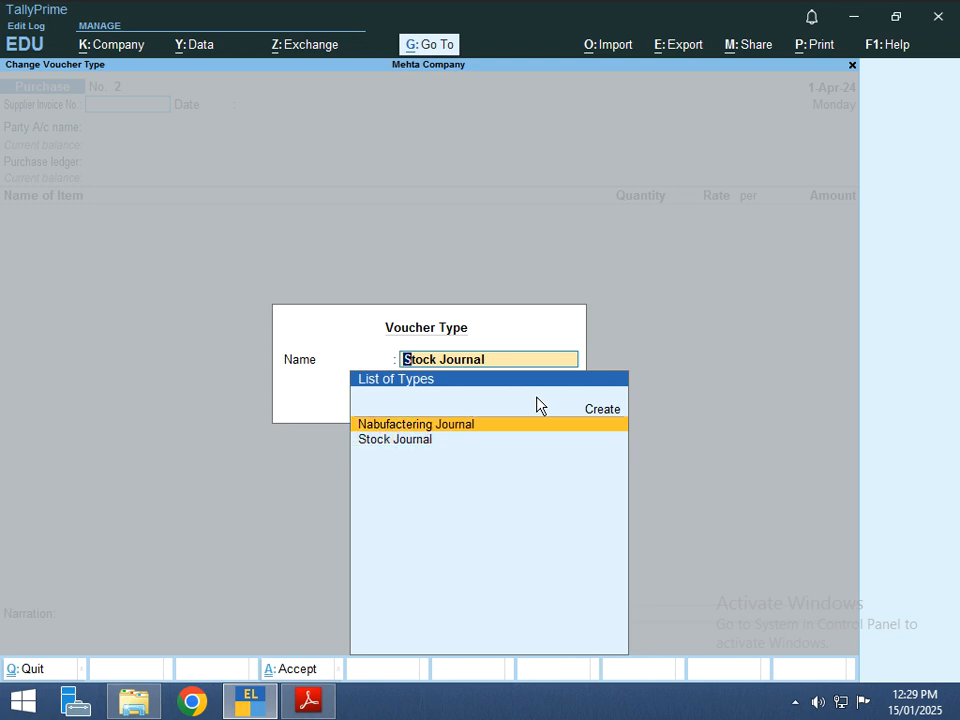
key(Return)
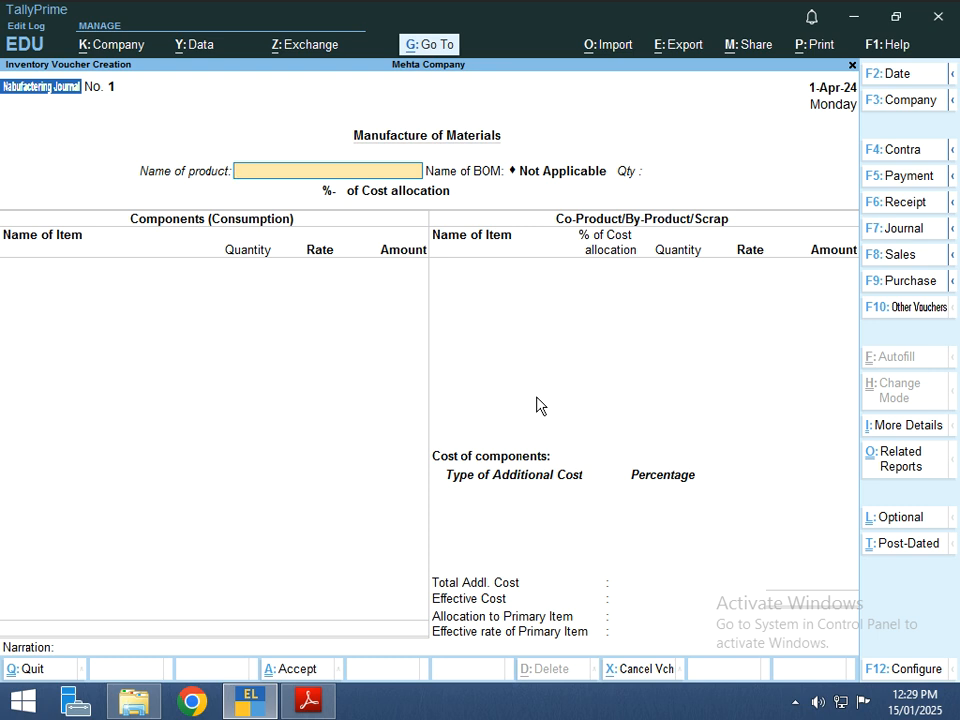
Choose Computer as the product with BOM A1 Computer and set the quantity to 20 pcs
text(Com)
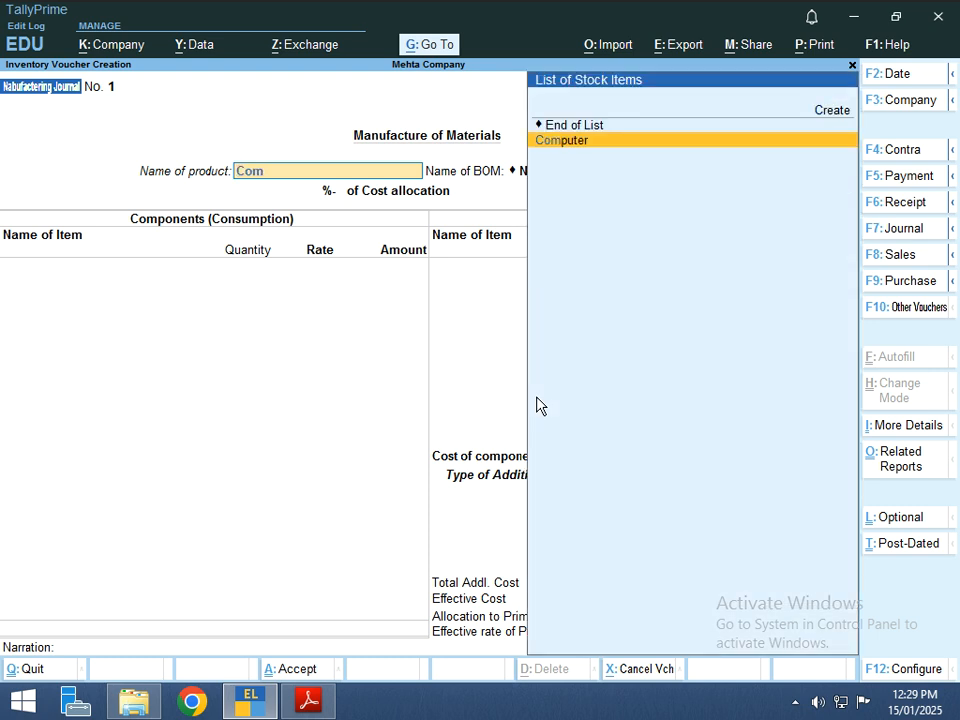
key(Return)
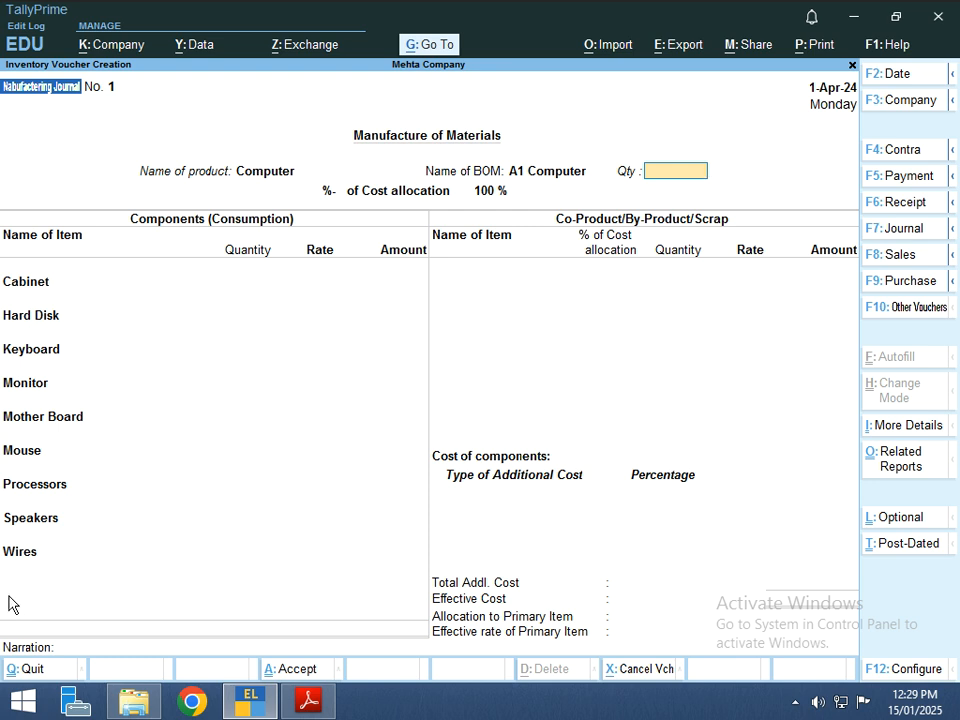
text(20)
key(Return)
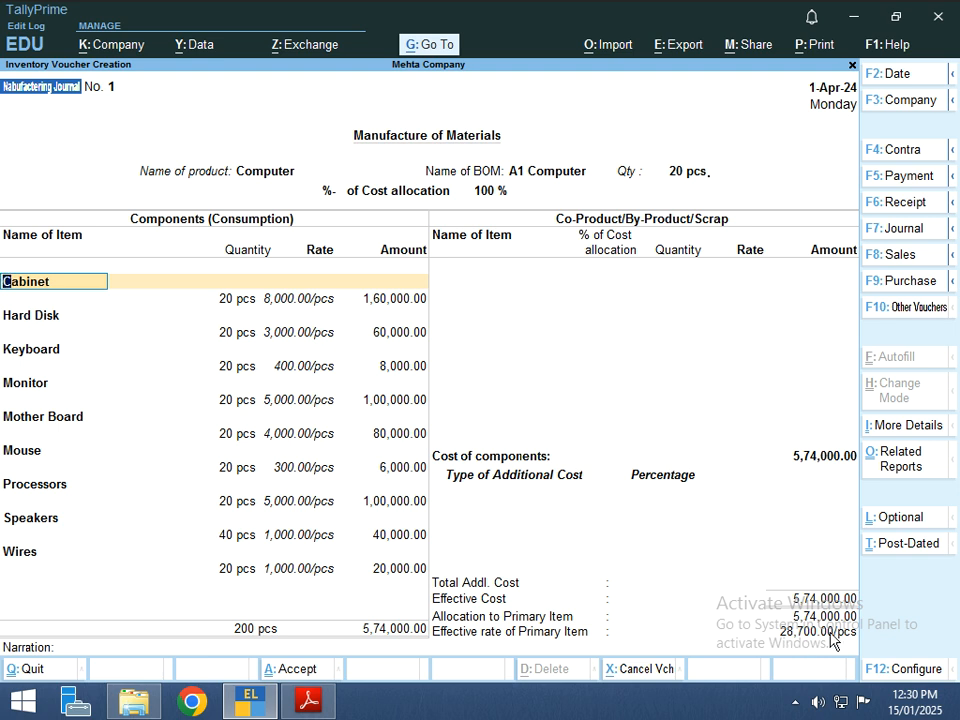
Check the additional costs in the exercise PDF, accept all component lines as filled in and leave the co-product list empty
key(alt+Tab)
scroll(450, 424, down, 10)
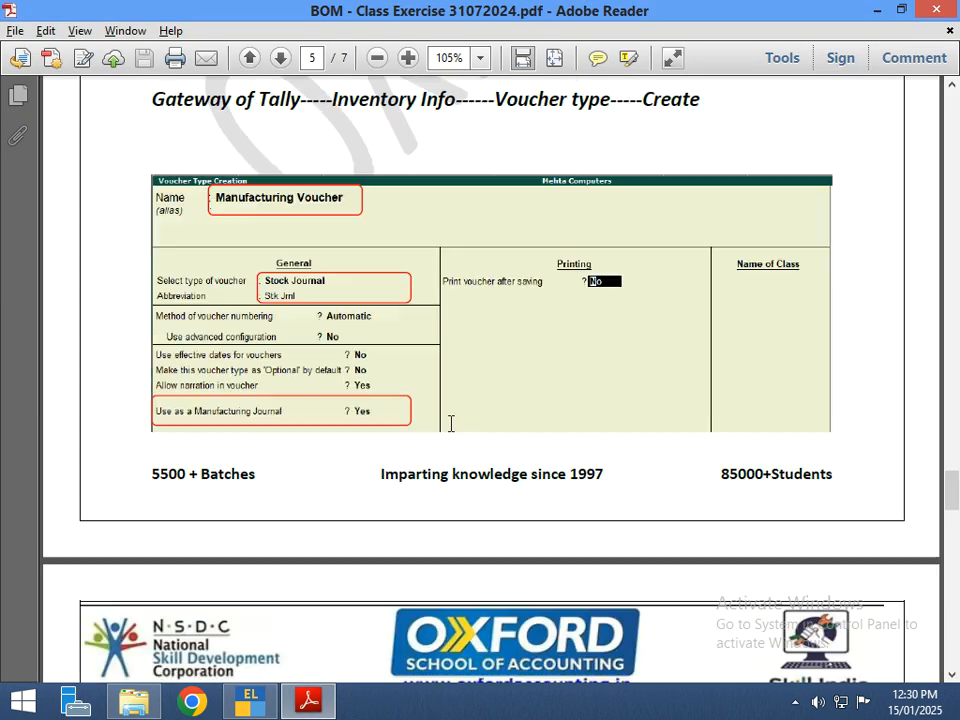
scroll(450, 424, down, 10)
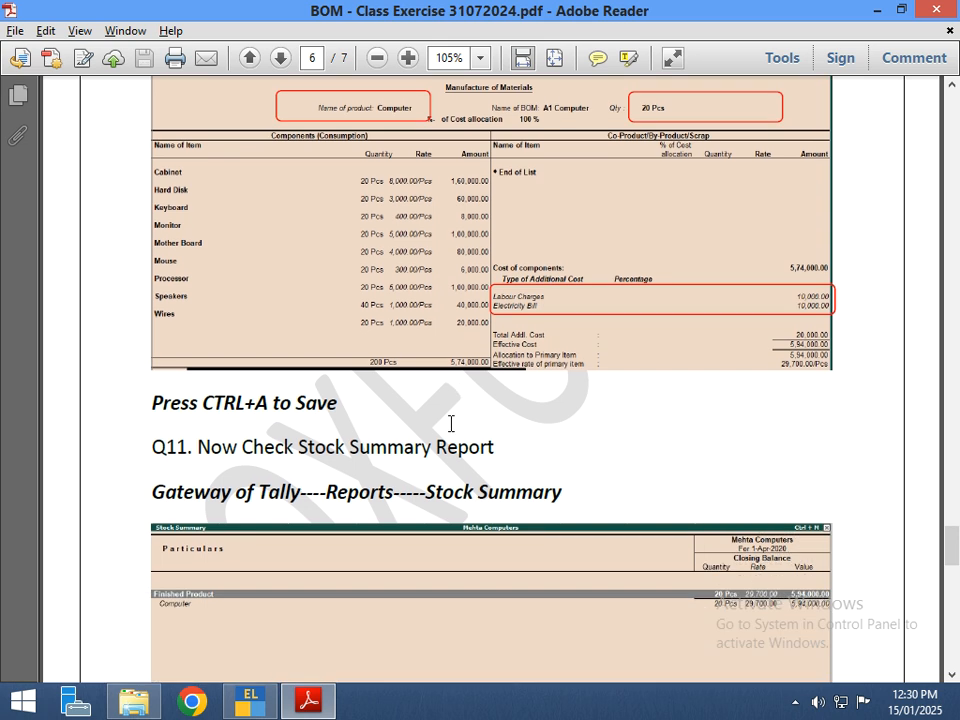
ctrl+scroll(800, 267, up, 2)
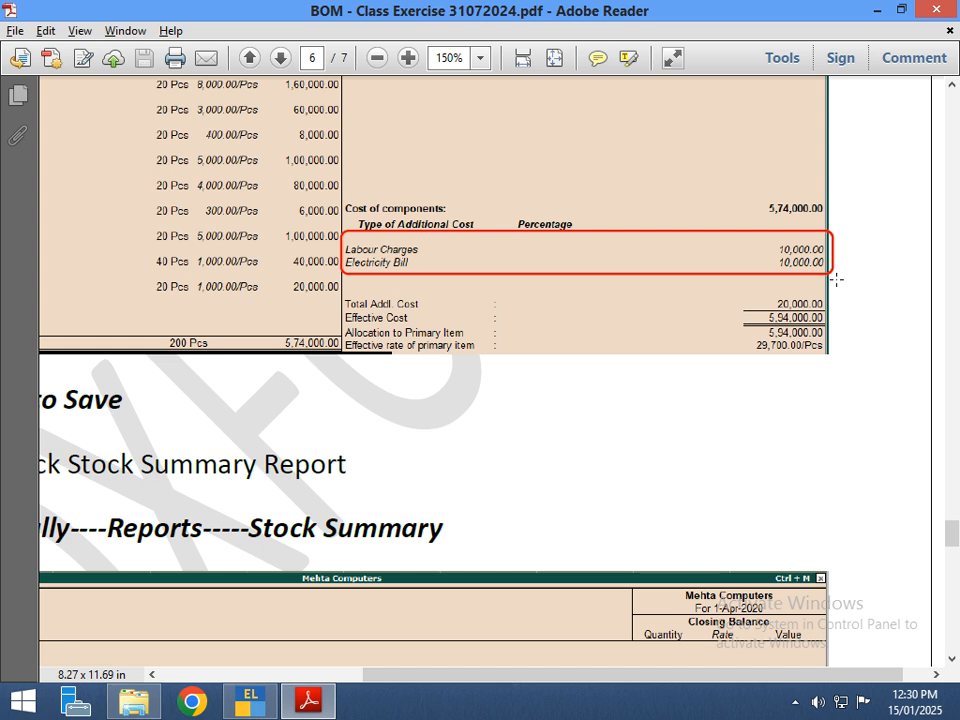
key(alt+Tab)
key(Down)
key(Down)
key(Down)
key(Down)
key(Down)
key(Down)
key(Down)
key(Down)
key(Down)
key(Down)
key(Down)
key(Down)
key(Down)
key(Down)
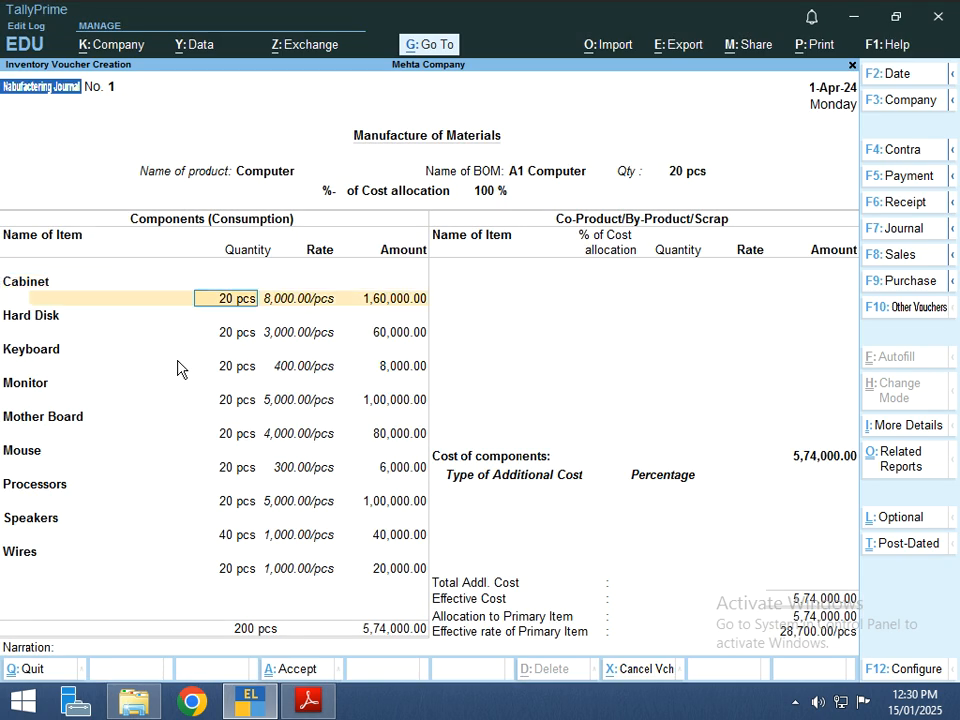
key(Return)
key(Return)
key(Return)
key(Return)
key(Return)
key(Return)
key(Return)
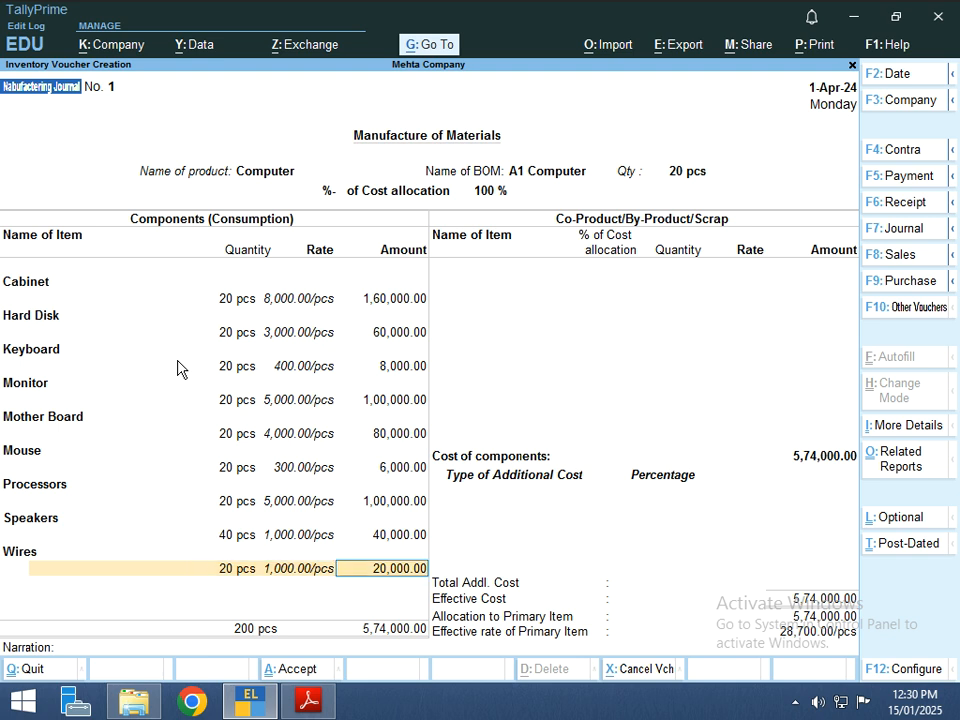
key(Return)
key(Return)
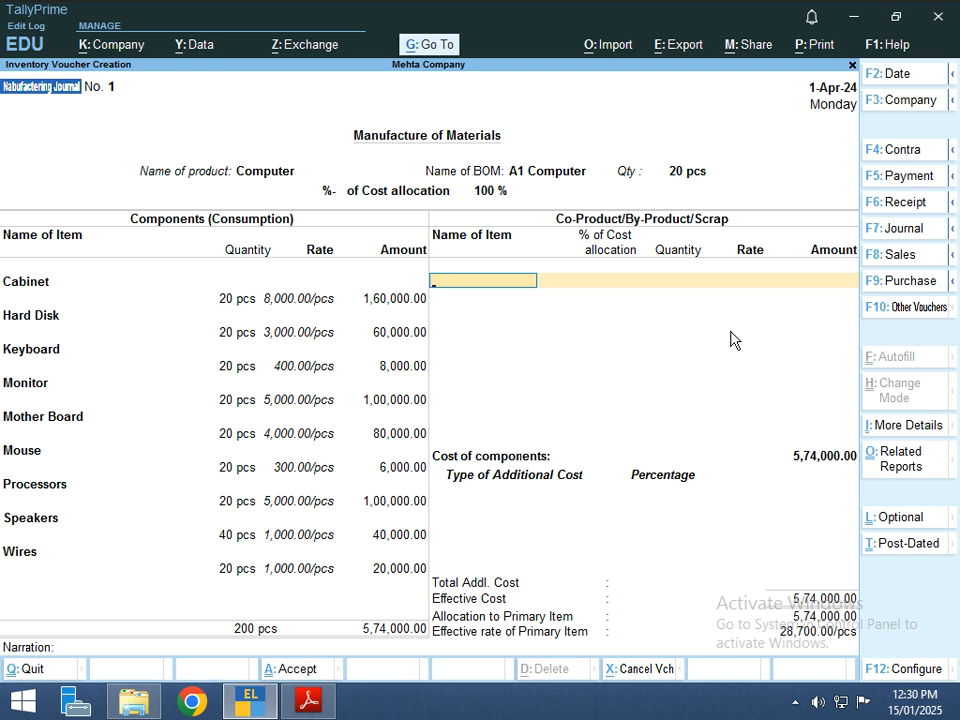
key(Return)
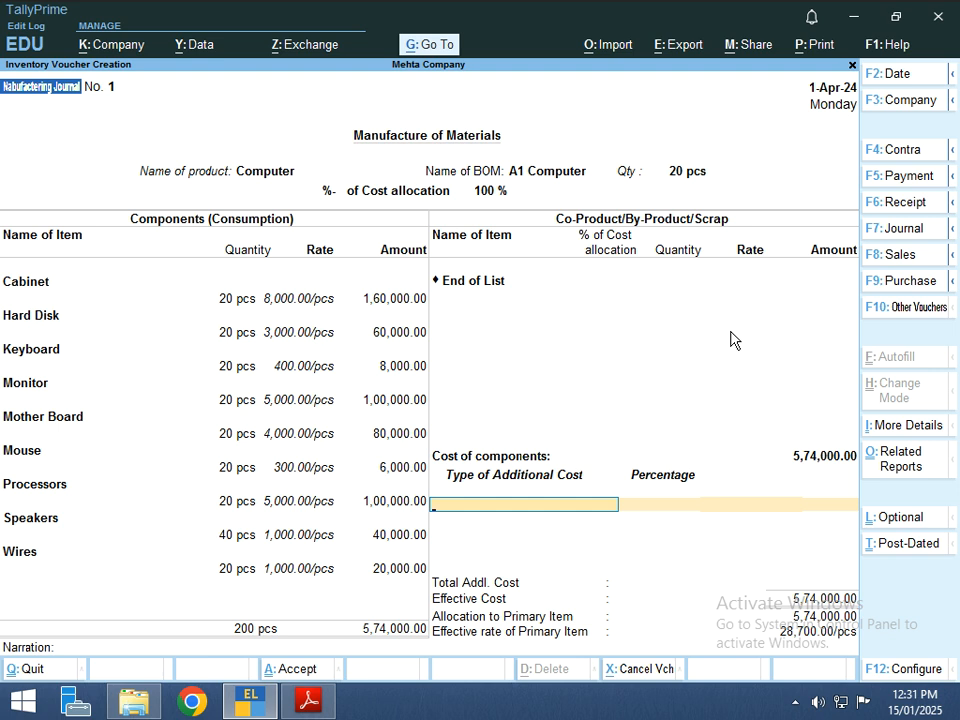
Add Labour Charges of 10,000 and Electricty Bill of 10,000 as additional costs of the manufacturing journal
text(L)
key(Return)
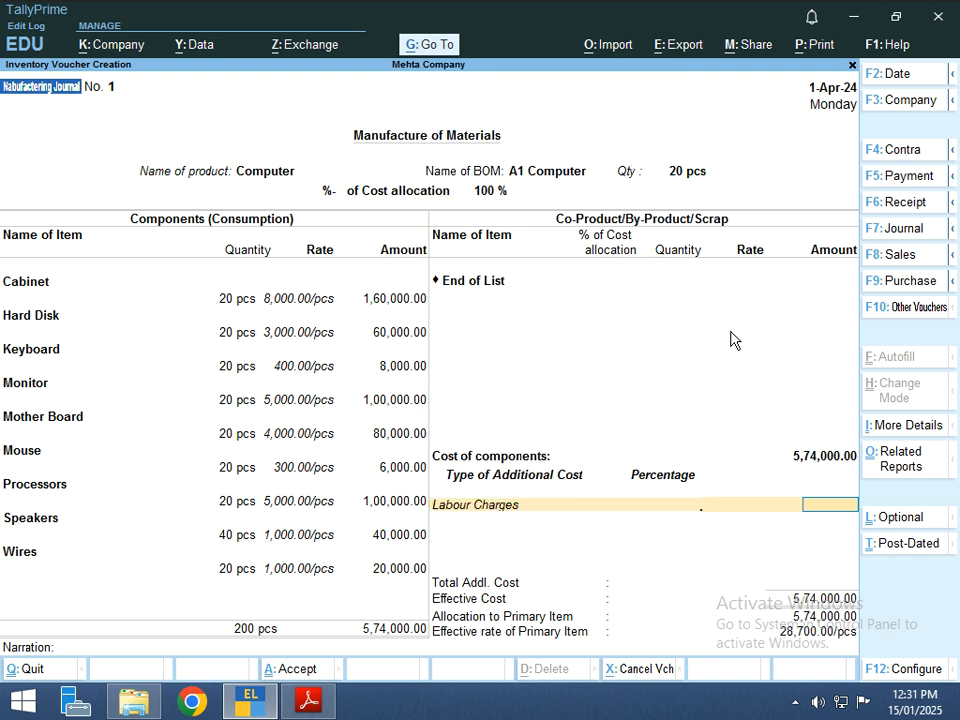
text(10000)
key(Return)
text(E)
key(Return)
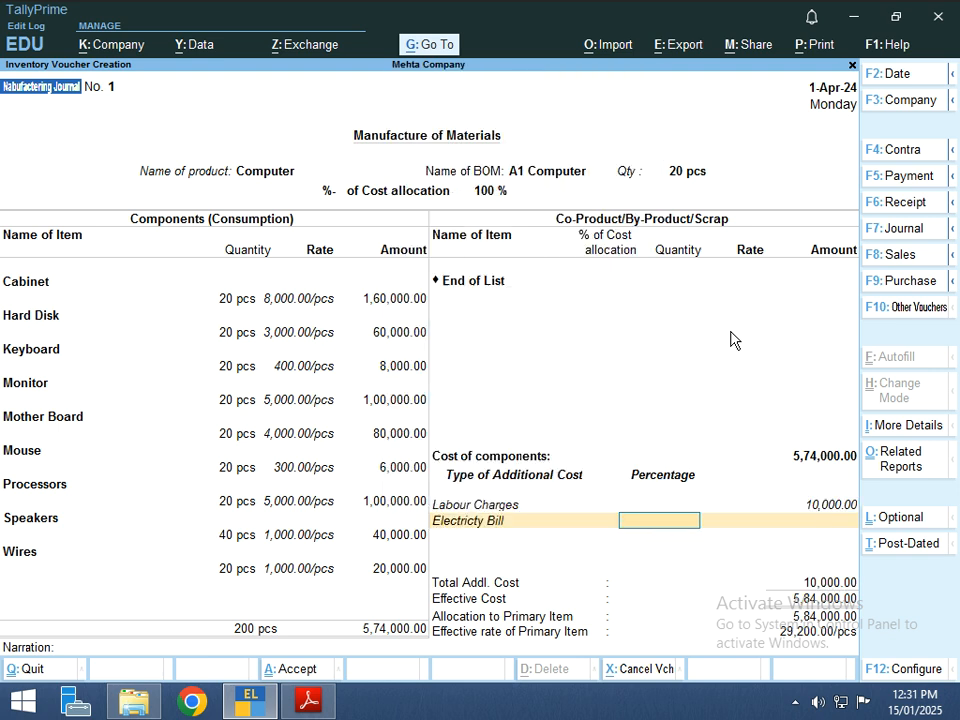
key(Return)
text(10000)
key(Return)
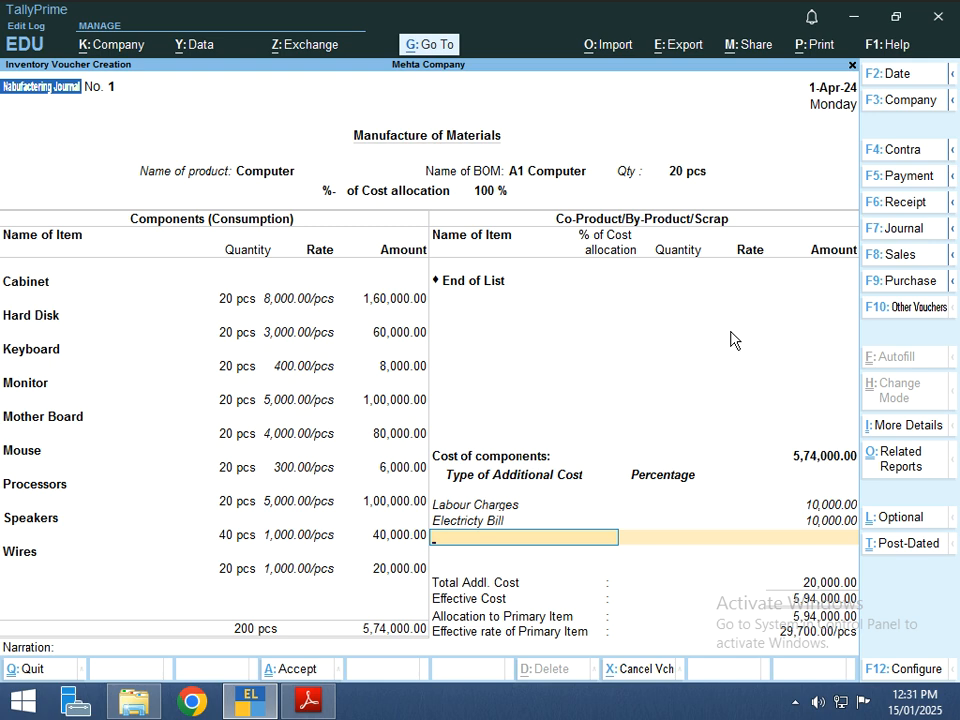
Magnify the cost totals for inspection, close the magnifier and save the manufacturing journal
key(super+plus)
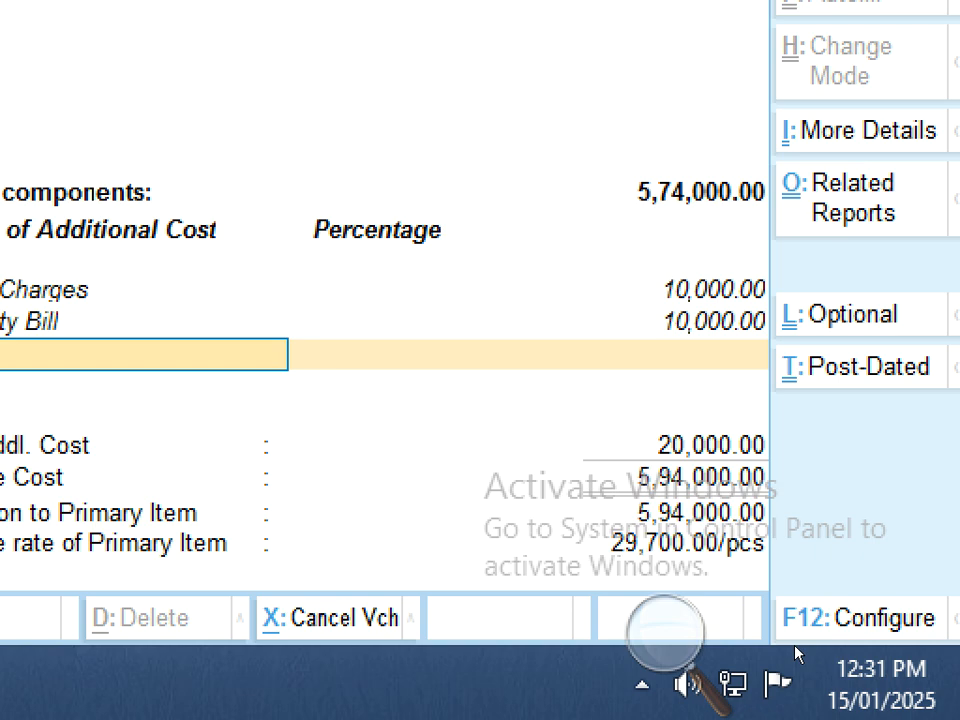
key(super+minus)
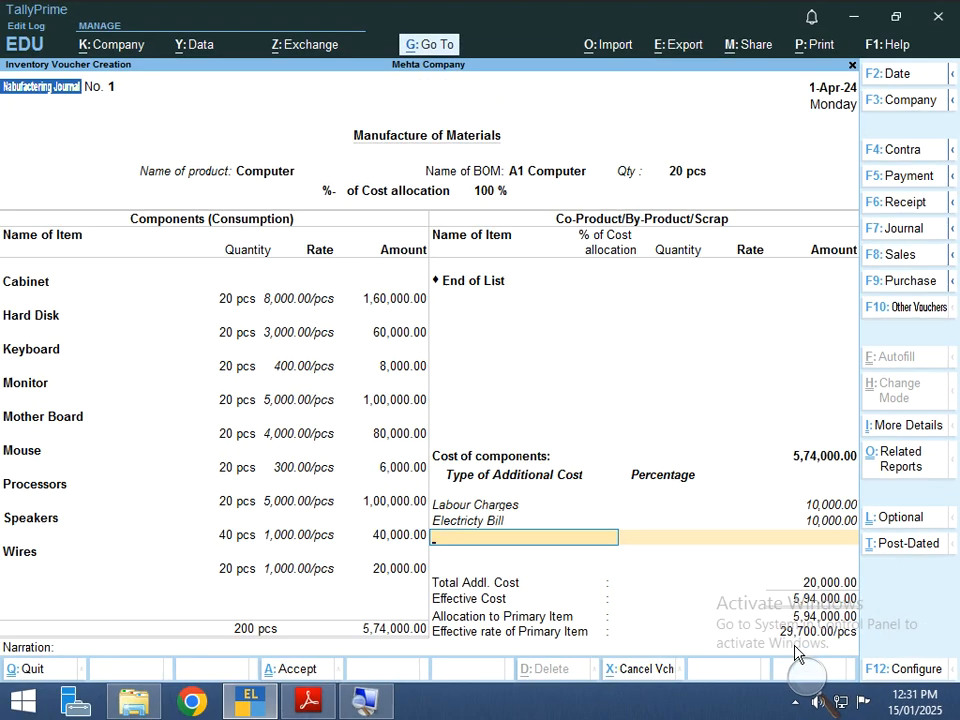
right_click(382, 693)
click(402, 652)
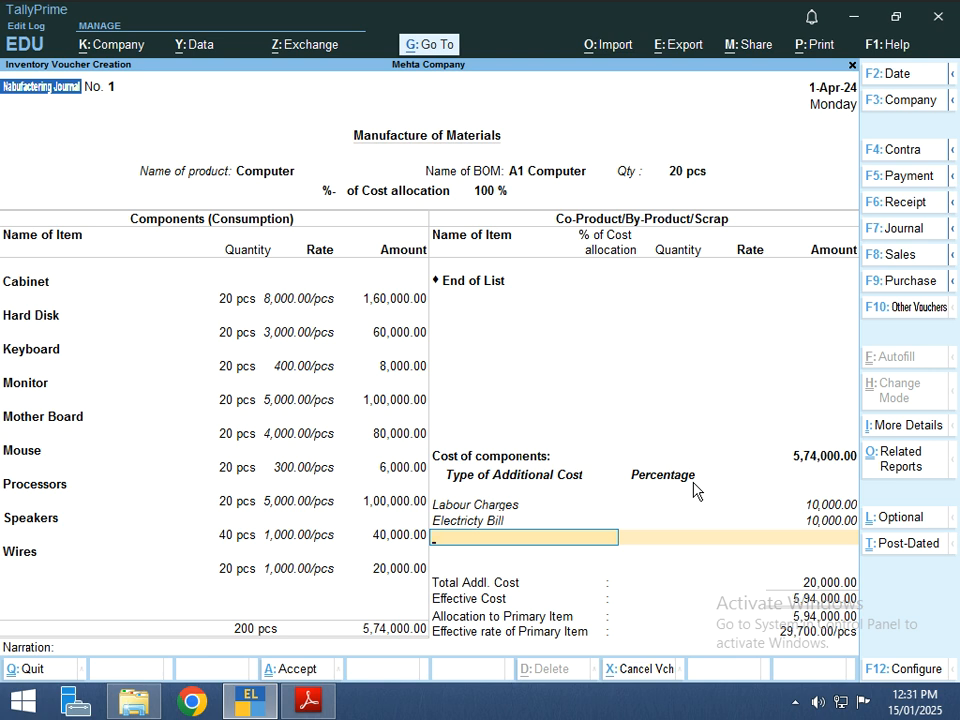
key(ctrl)
key(ctrl+a)
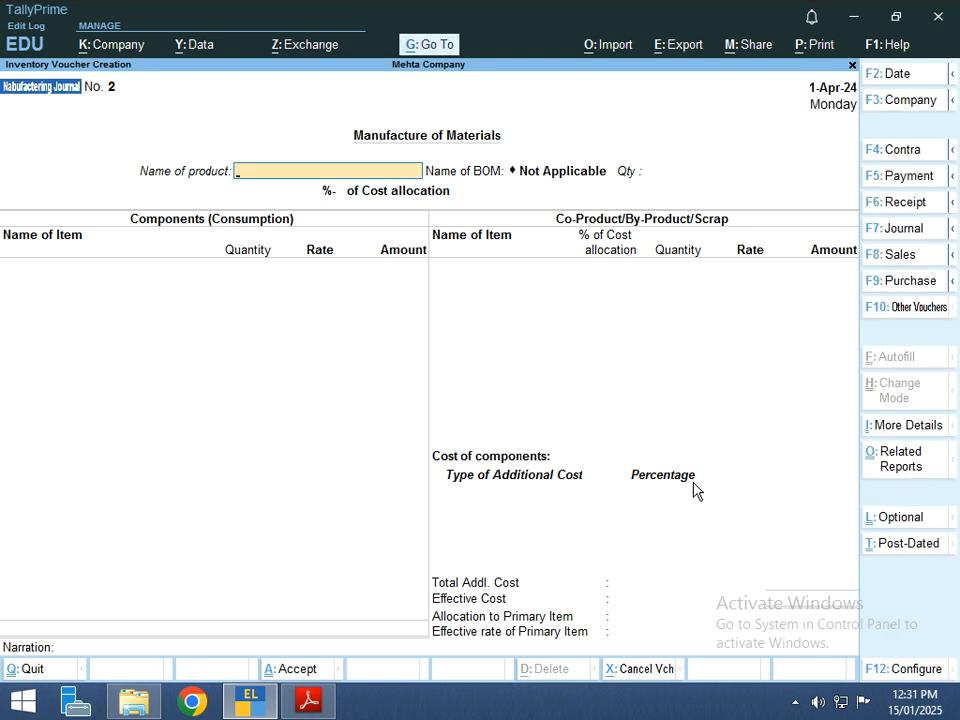
Examine the Stock Summary report in detailed view, showing the items under Finished Product
key(Escape)
key(Down)
key(Down)
key(Down)
key(Down)
key(Down)
key(Return)
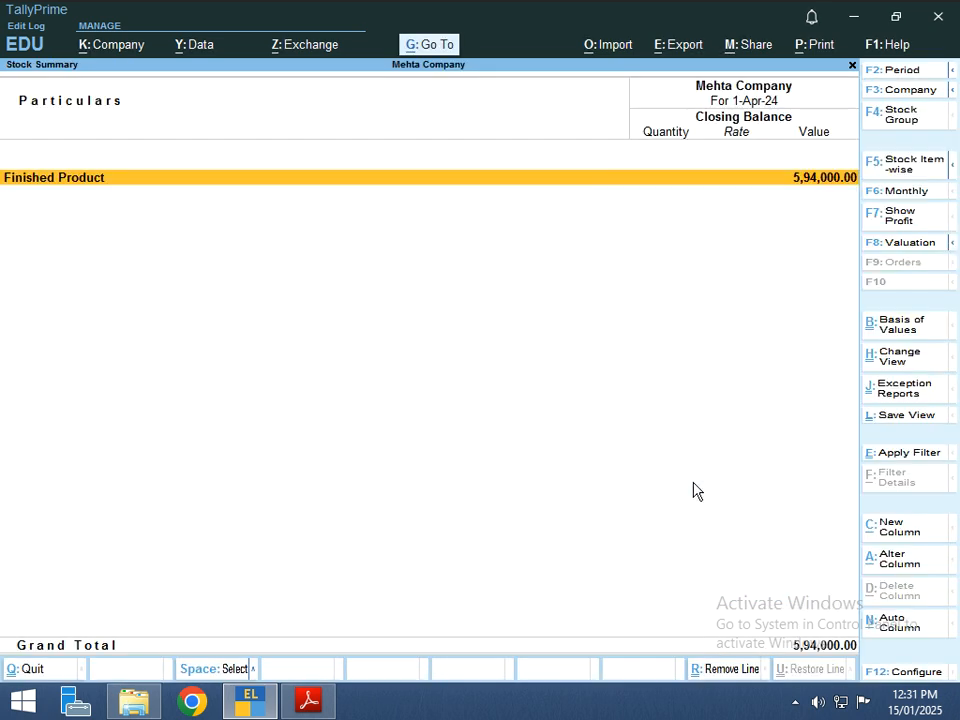
key(alt+F5)
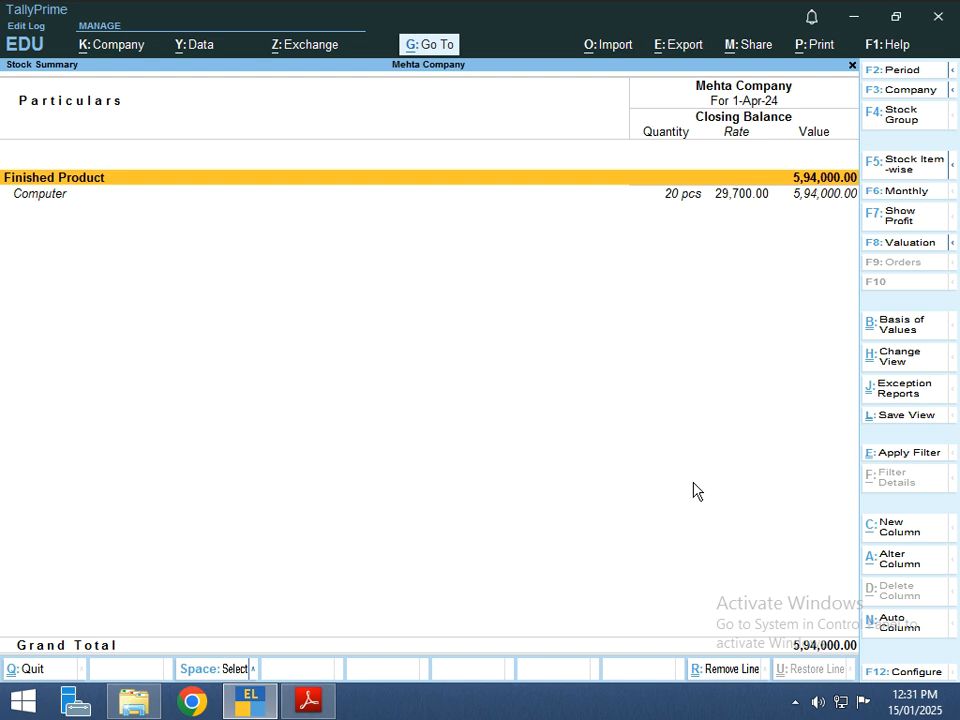
key(Down)
Read Q12 in the exercise PDF for the Computer sale details and return to TallyPrime
key(alt+Tab)
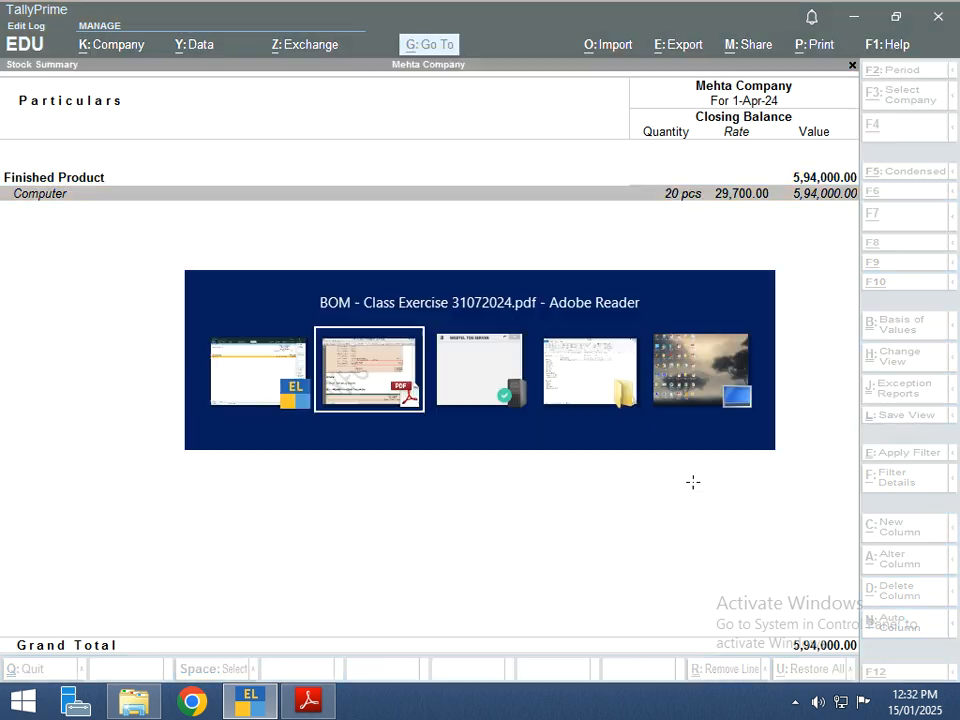
scroll(668, 471, down, 3)
scroll(504, 468, down, 2)
scroll(504, 467, down, 8)
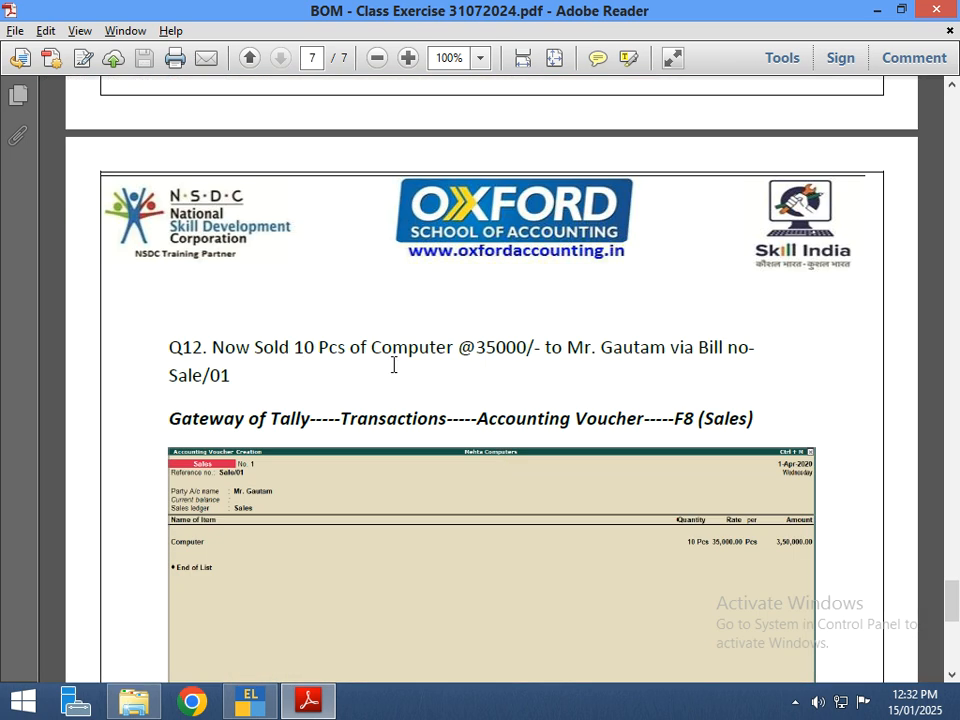
scroll(392, 362, up, 1)
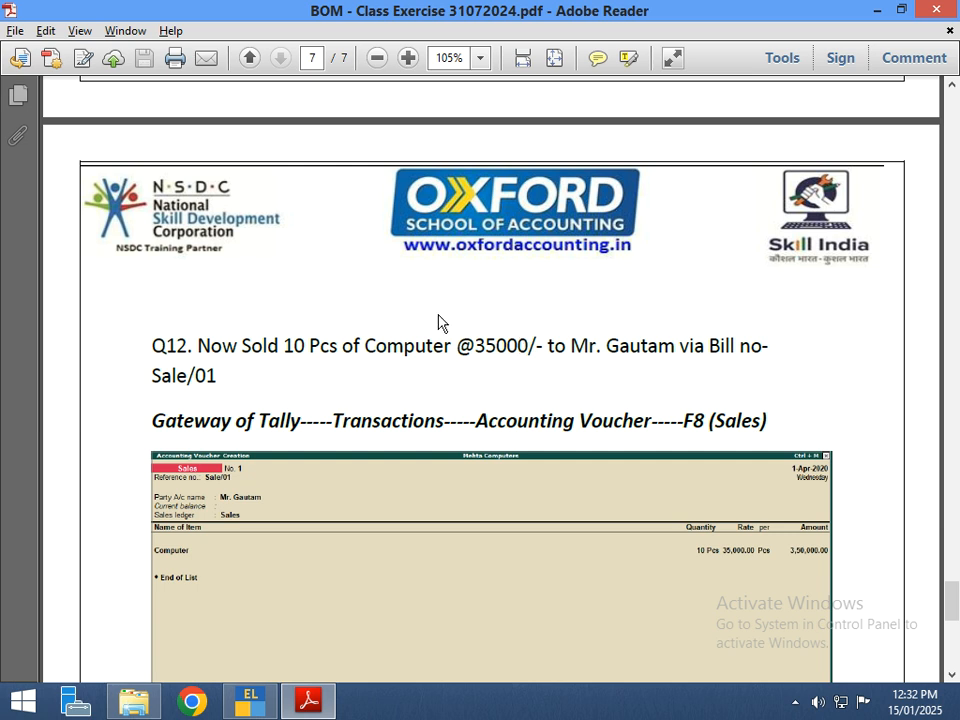
key(alt+Tab)
key(alt+Tab)
key(alt+Tab)
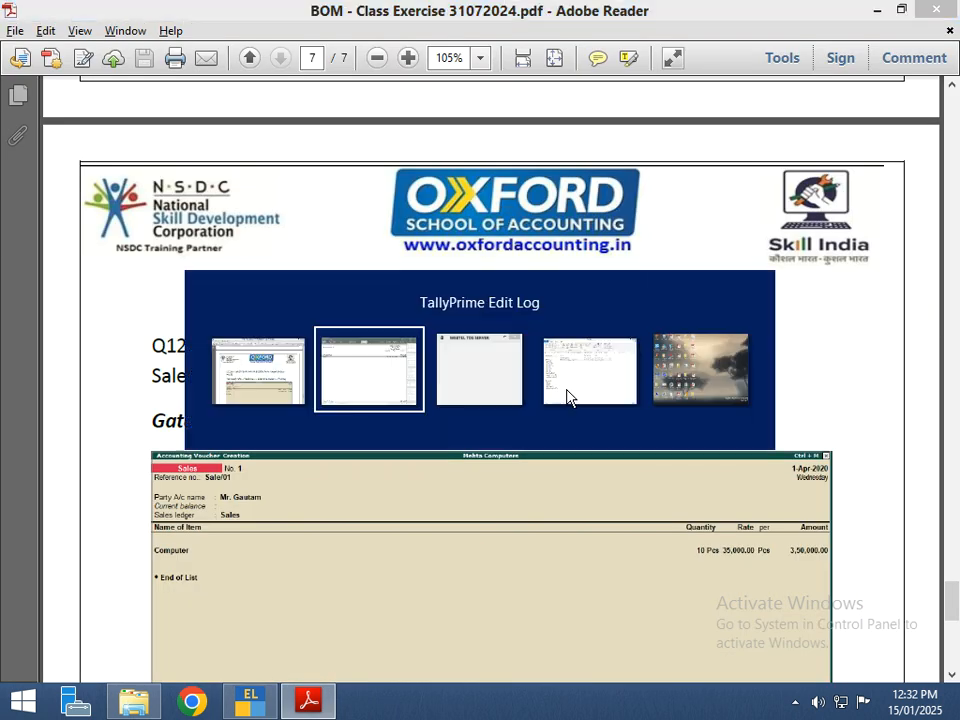
Leave the Stock Summary and start a sales voucher with reference number sale/01, dated 1-Apr-24
key(Escape)
key(Up)
key(Up)
key(Up)
key(Up)
key(Up)
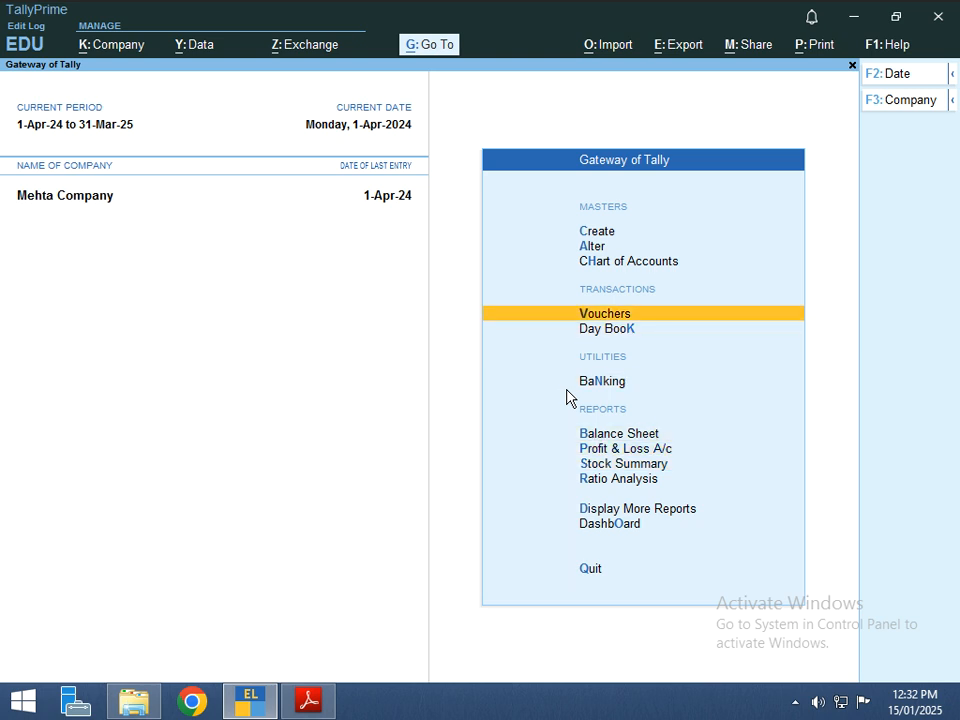
key(Return)
key(F8)
text(sale/01)
key(Return)
key(Return)
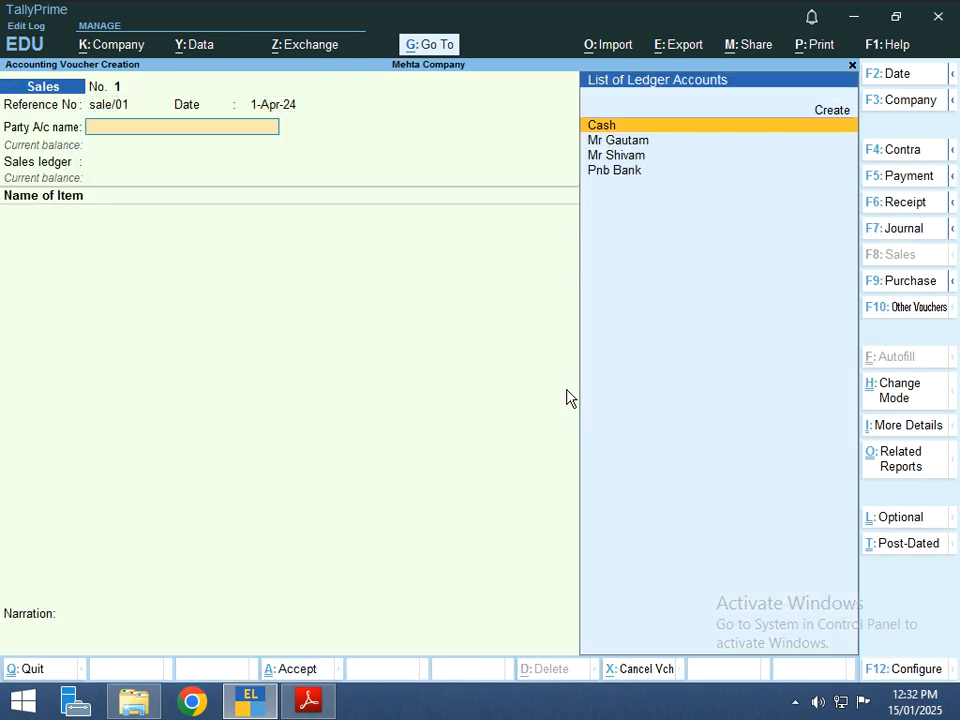
Select the customer named in Q12 as the party, leave the dispatch details blank and choose the Sales ledger
key(Down)
key(Return)
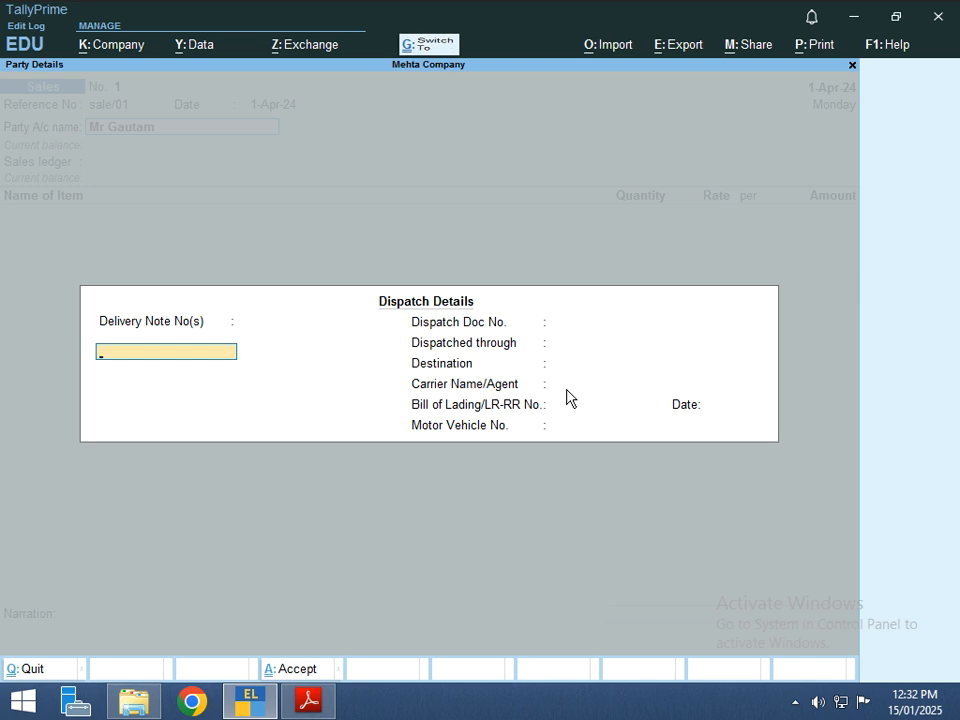
key(ctrl+a)
text(Sa)
key(Return)
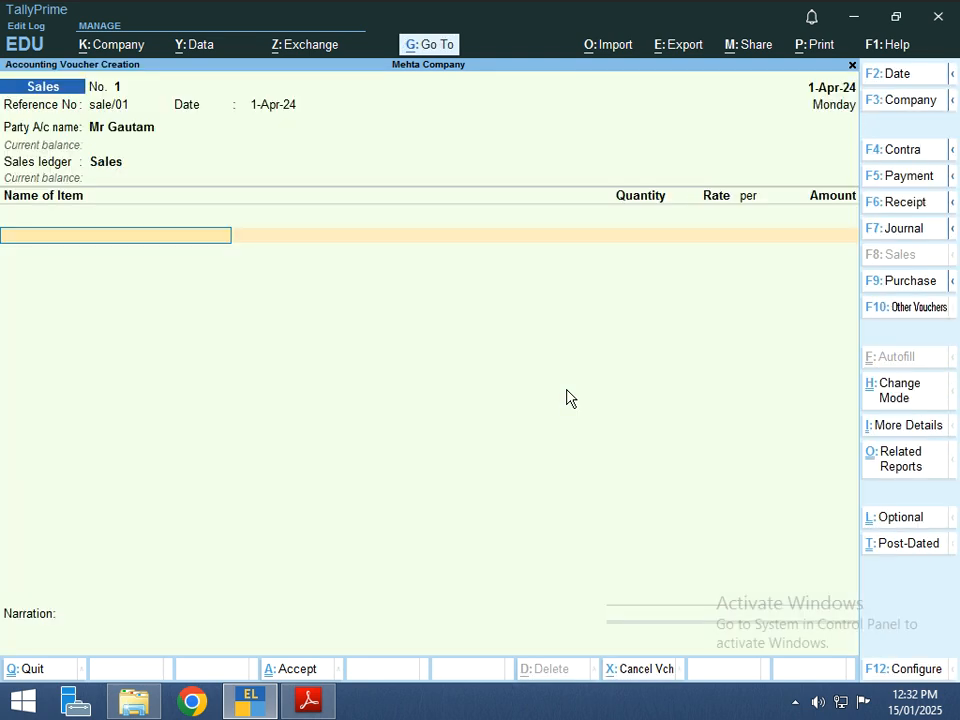
Enter the item Computer with 10 pcs at a rate of 35,000 and end the item list
text(Com)
key(Return)
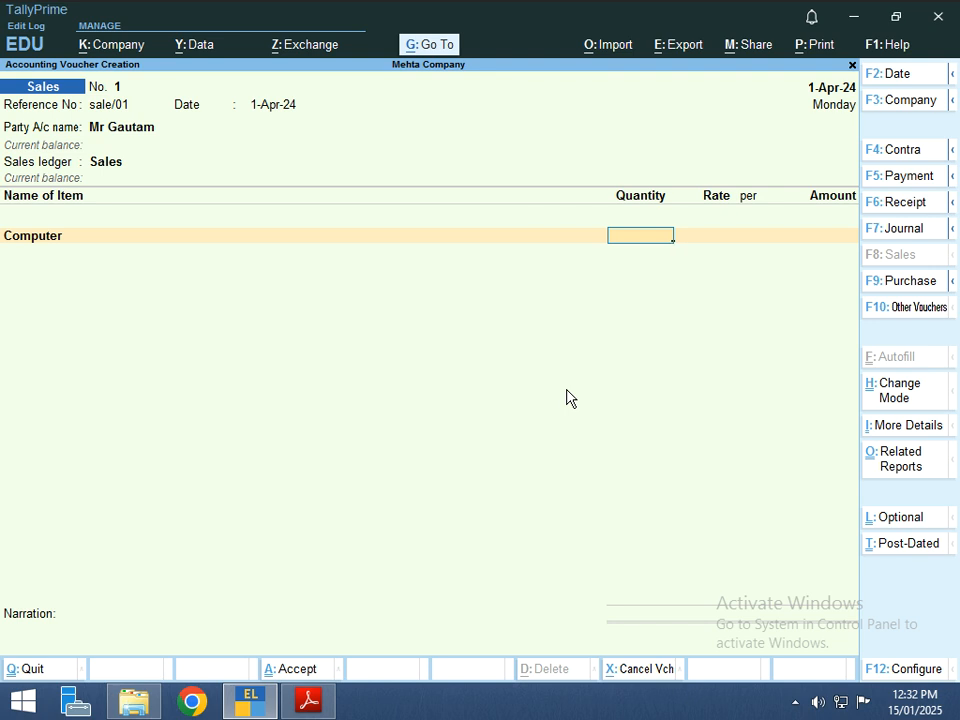
key(alt+Tab)
key(alt+Tab)
text(10)
key(Return)
text(35,000)
key(Return)
key(Return)
key(Return)
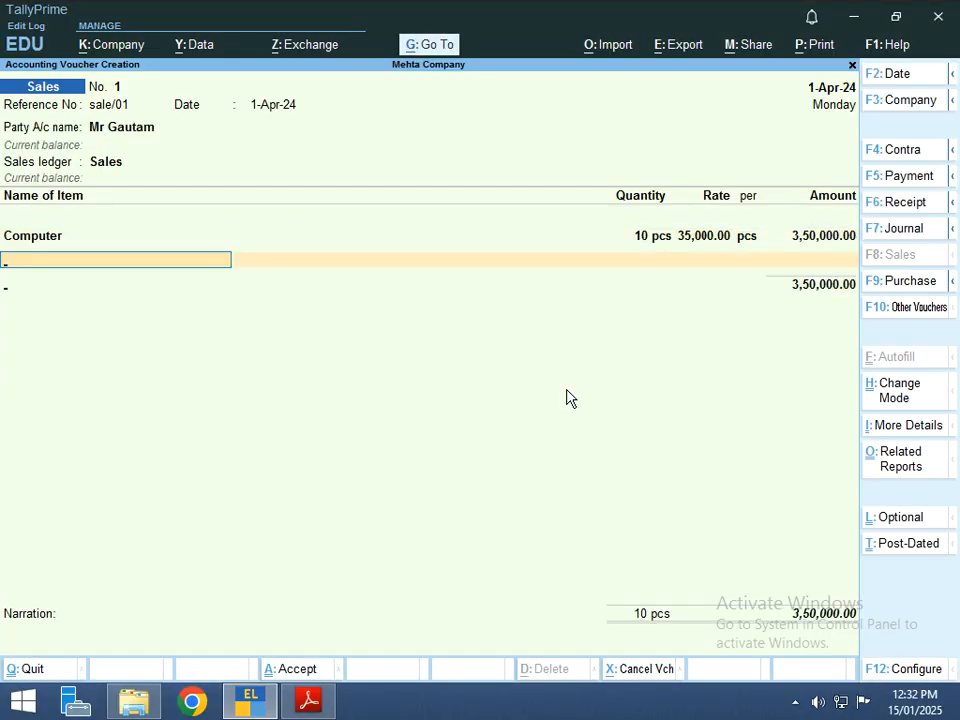
key(Return)
key(Return)
Enter a narration stating that goods were sold to the customer and save the sales voucher
text(beion)
key(BackSpace)
key(BackSpace)
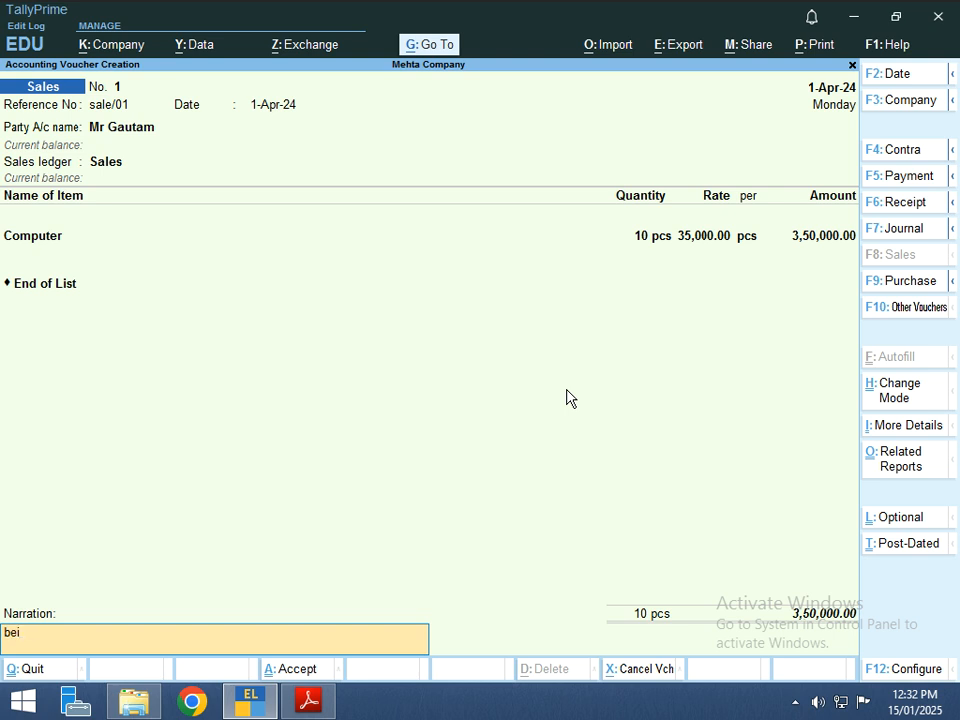
key(BackSpace)
text(ign goods sold to mr gautam)
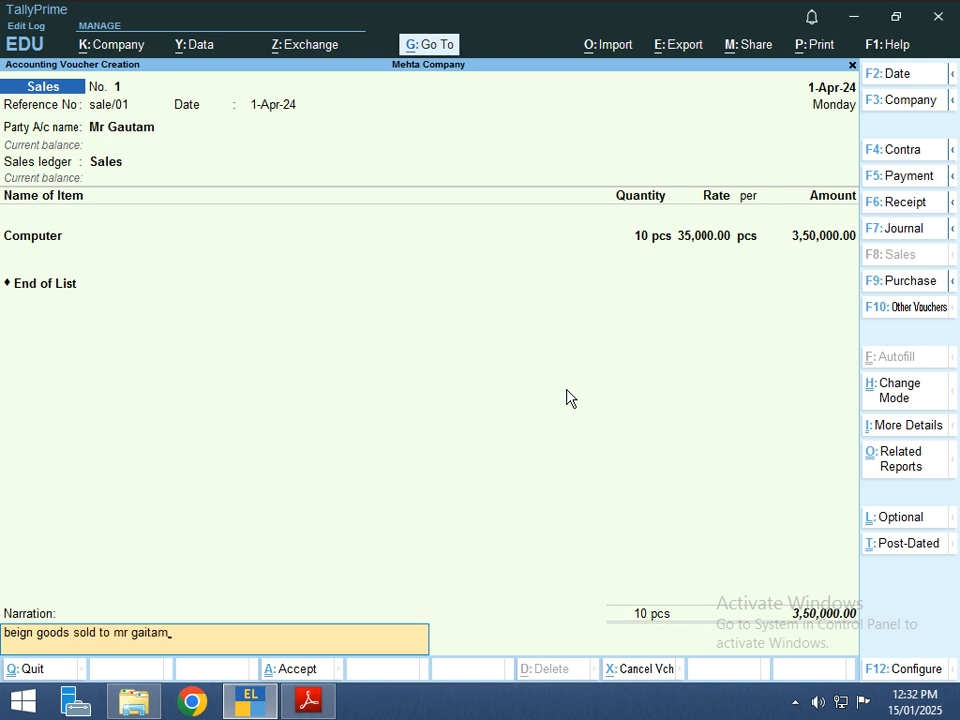
key(Return)
key(Return)
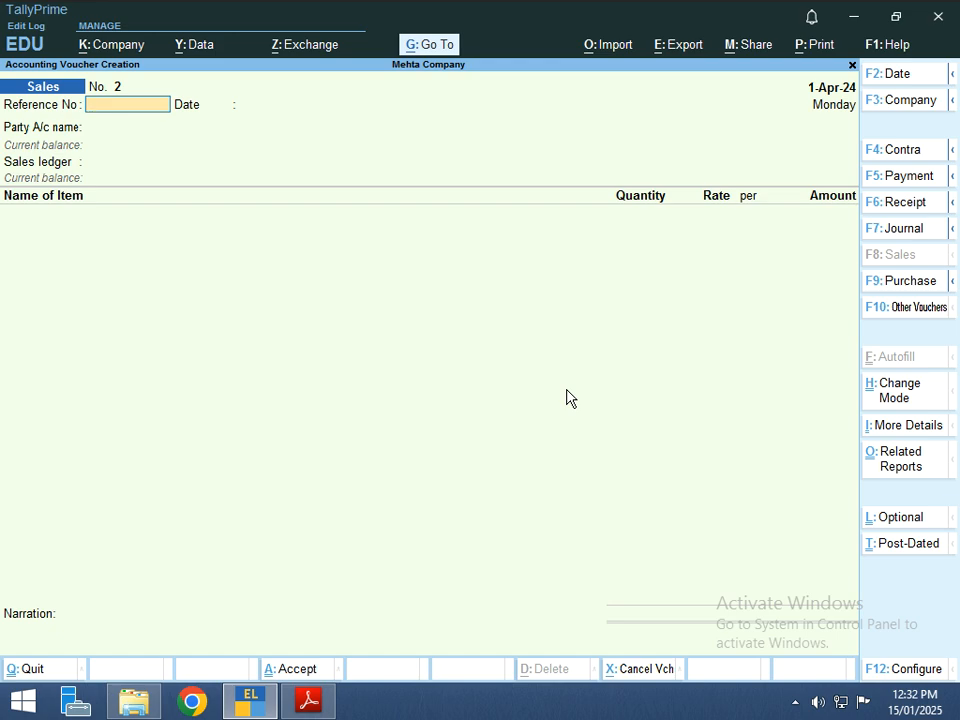
Read Q13 in the exercise PDF and return to TallyPrime
key(alt+Tab)
scroll(566, 390, down, 10)
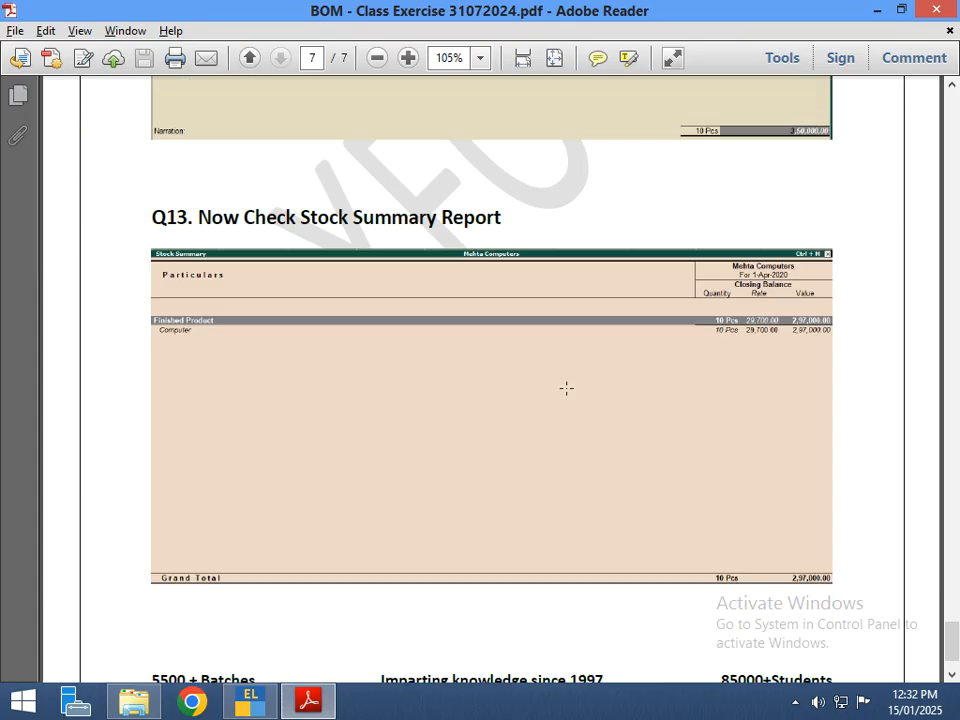
key(alt+Tab)
Quit the blank sales voucher and display the Stock Summary with the items under Finished Product expanded
key(Escape)
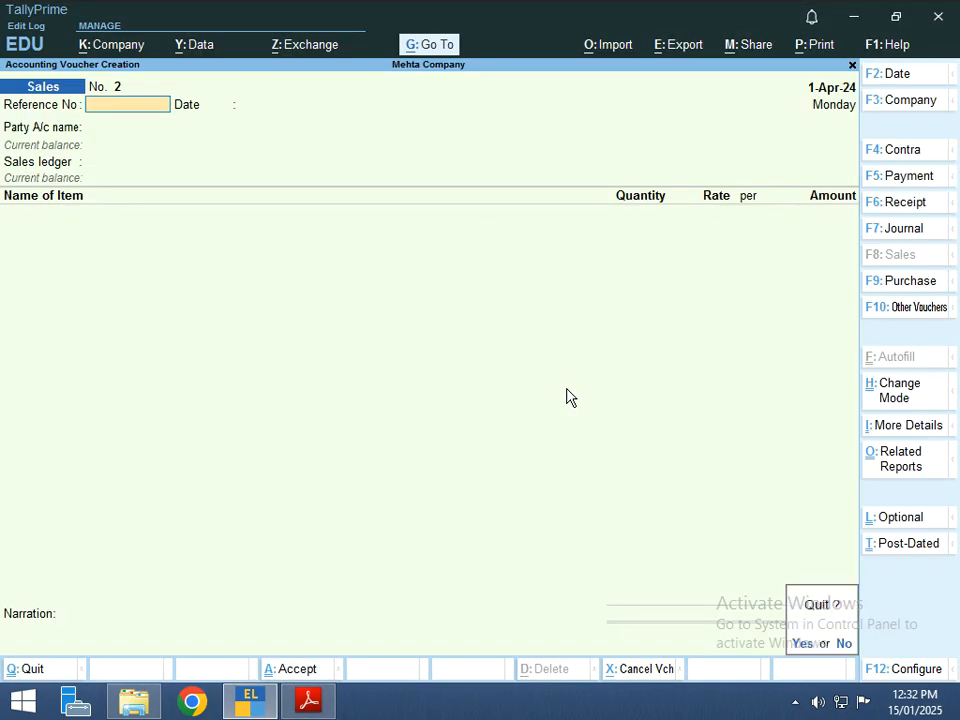
key(Return)
key(Down)
key(Down)
key(Down)
key(Down)
key(Return)
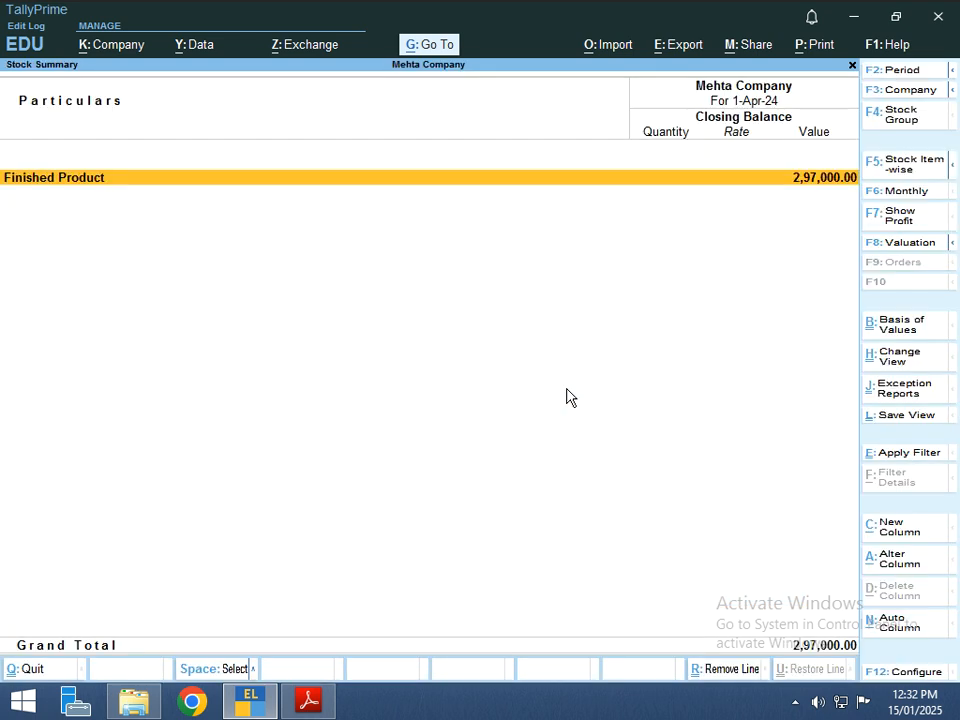
key(alt+F5)
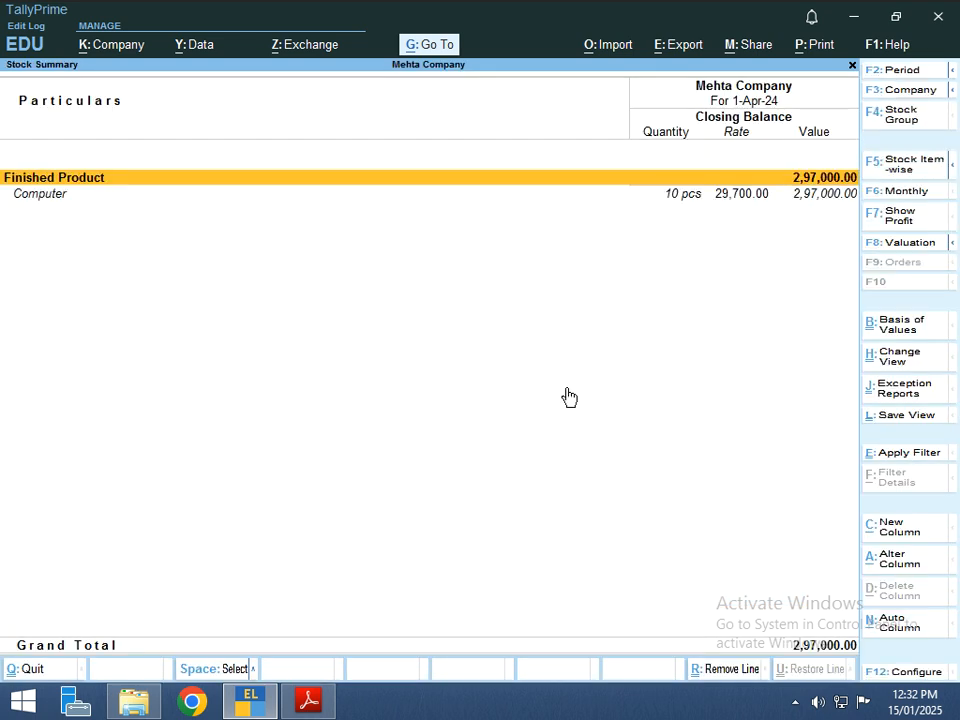
Leave the Stock Summary and display the Profit & Loss A/c in detailed form
key(Escape)
key(Up)
key(Up)
key(Down)
key(Return)
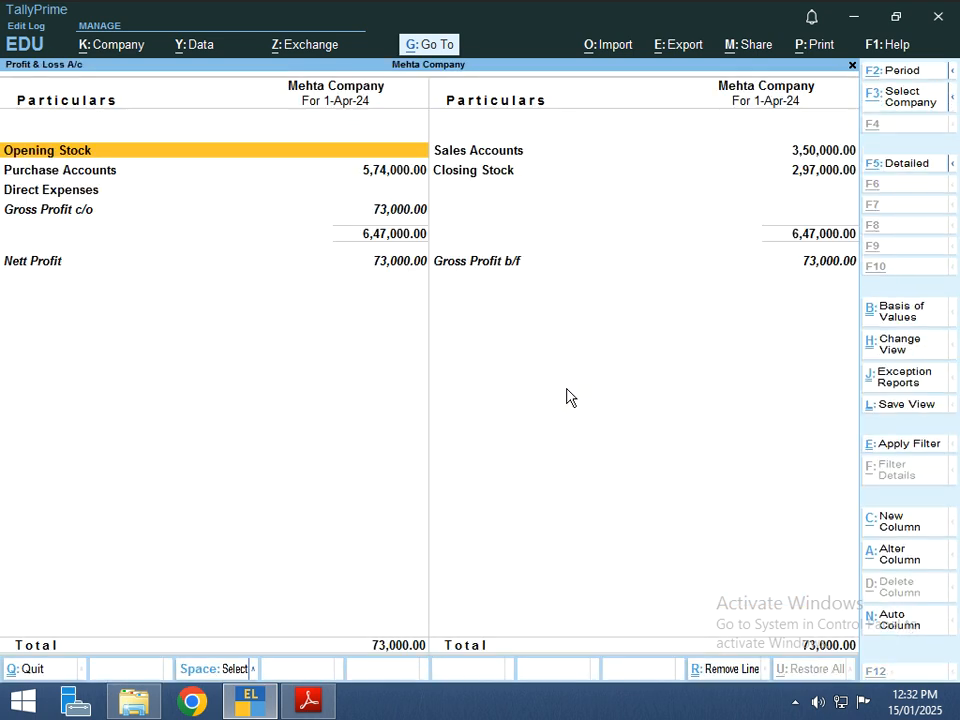
key(alt+F5)
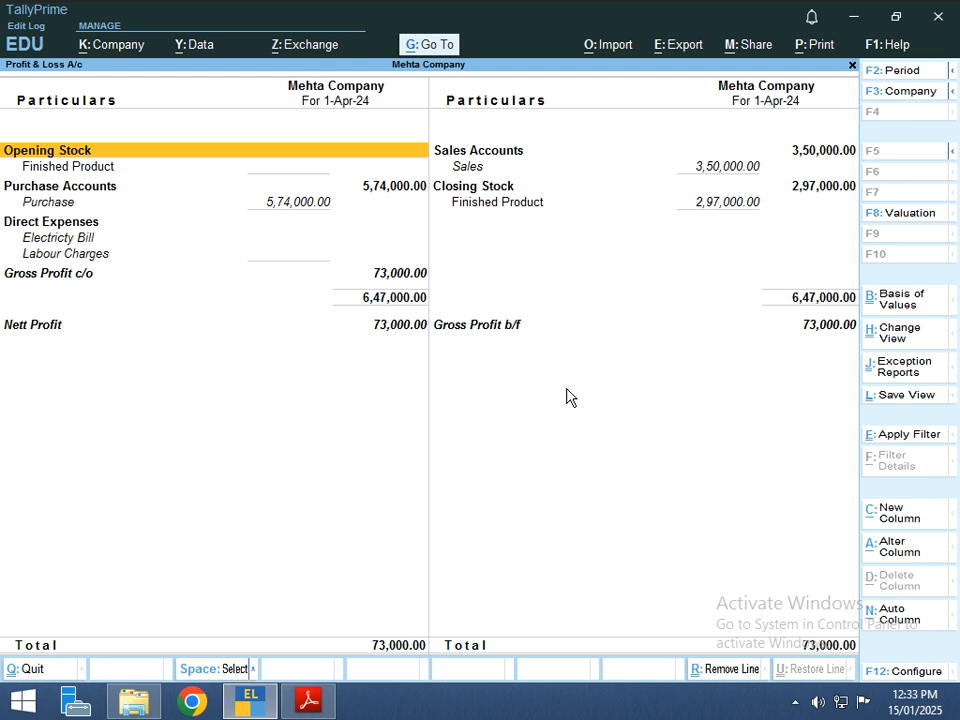
Leave the Profit & Loss A/c, stay in the program and display the Day Book
key(Escape)
key(Escape)
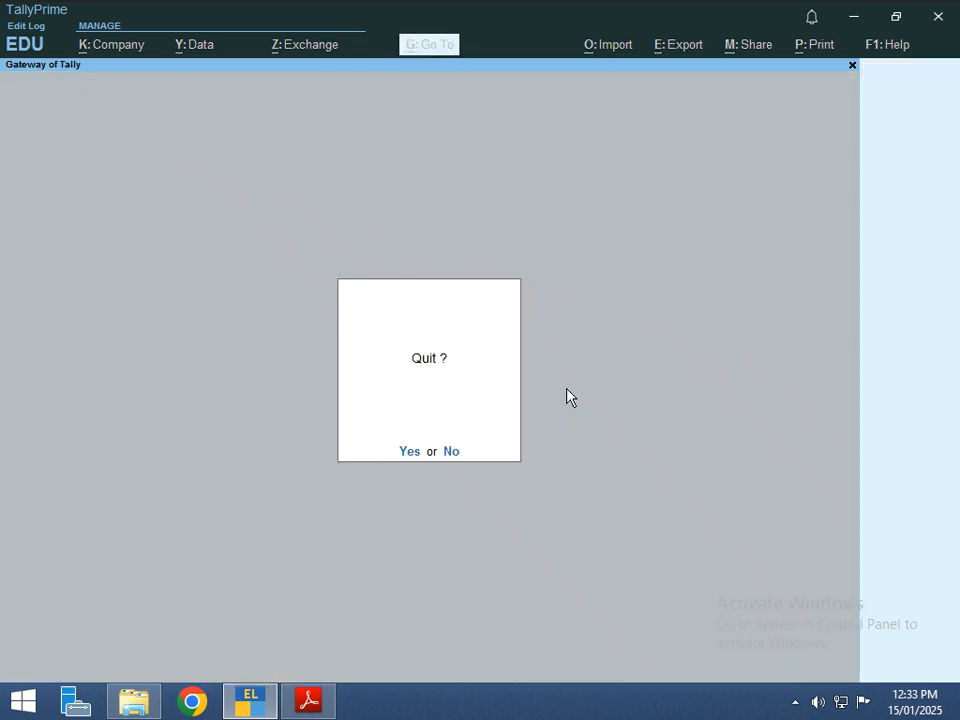
key(n)
key(Down)
key(Down)
key(Down)
key(Down)
key(Down)
key(d)
key(Down)
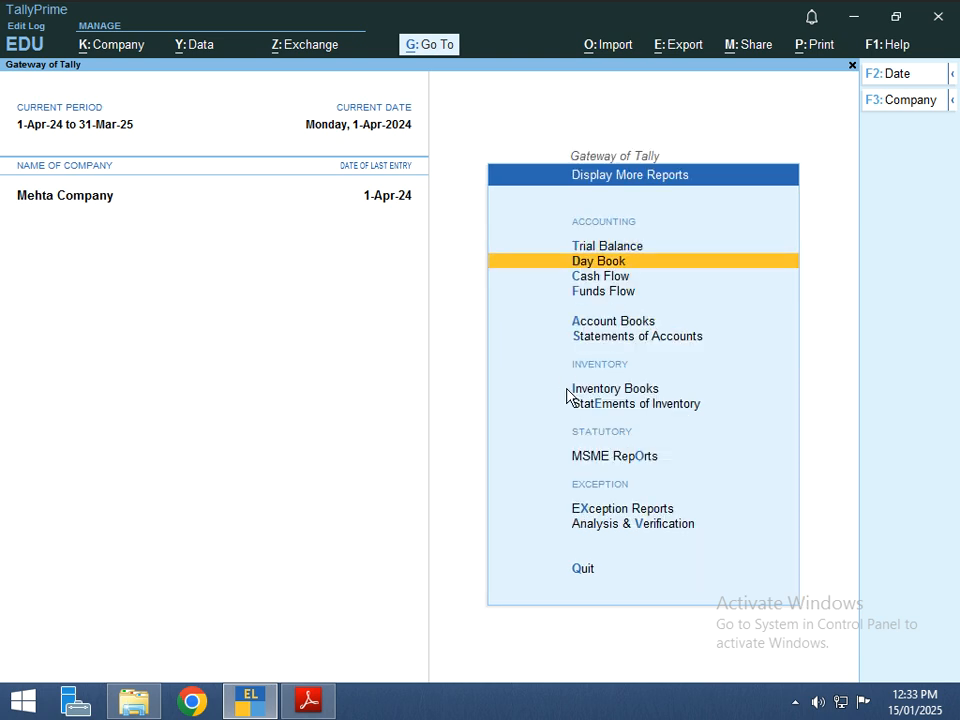
key(Return)
Open the manufacturing journal voucher for the Computers from the Day Book to review its components and additional costs
key(Down)
key(Down)
key(Return)
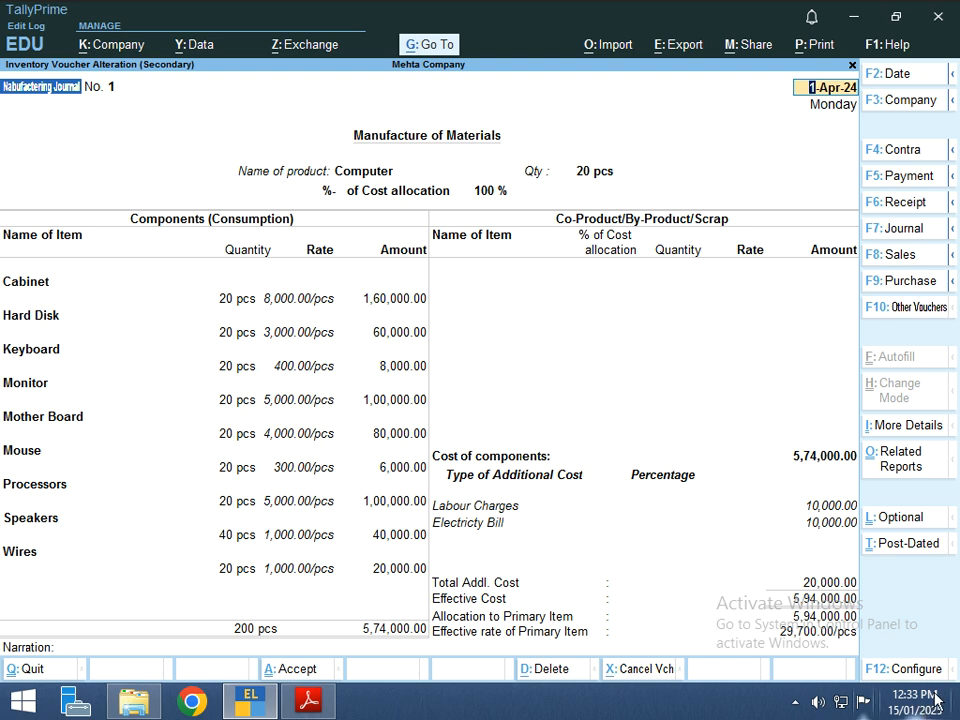
click(794, 703)
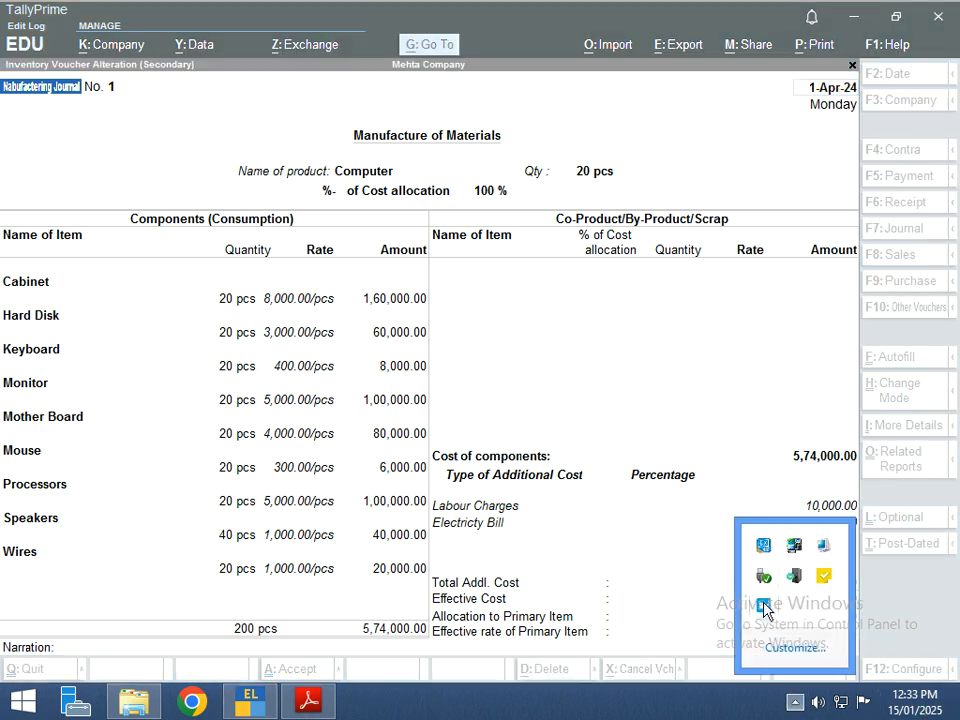